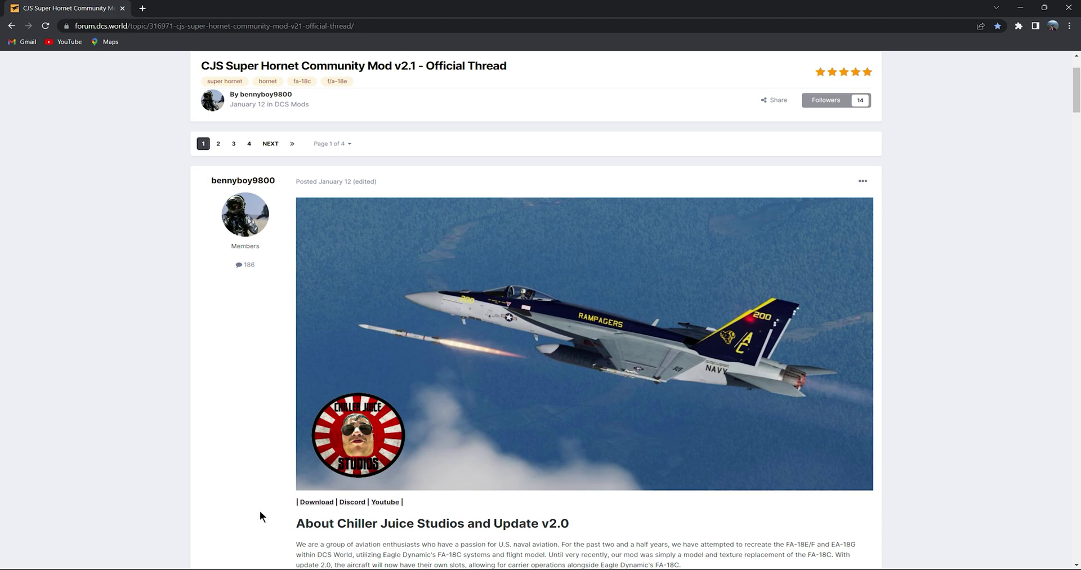
- From the mod's MEGA download link, open the Chiller Juice Studio's Superbug Skinpack folder
left_click(317, 502)
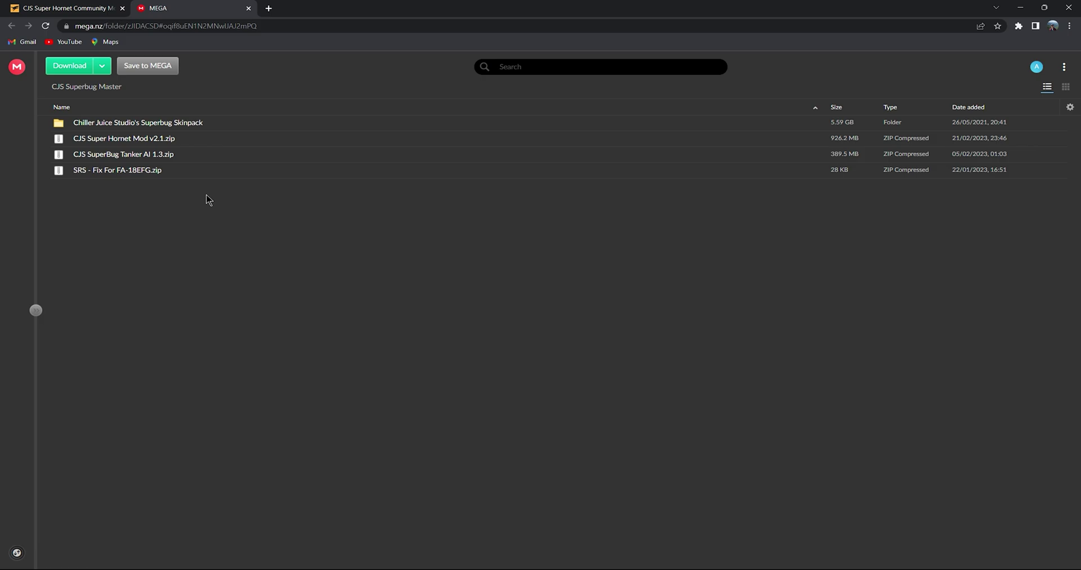
right_click(166, 123)
left_click(218, 140)
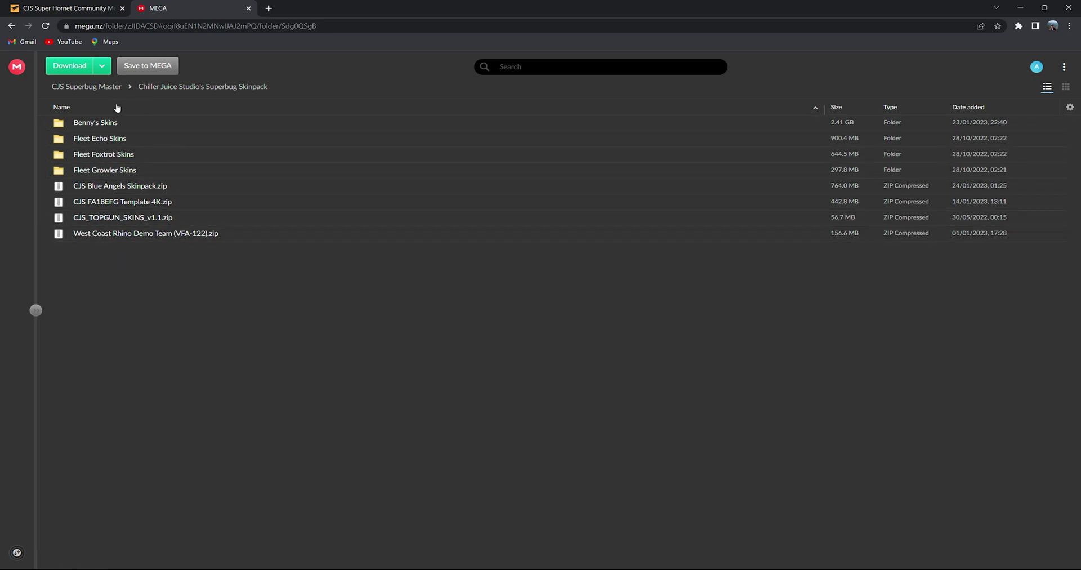
- Start downloading Benny's Skins as a single ZIP file
right_click(140, 129)
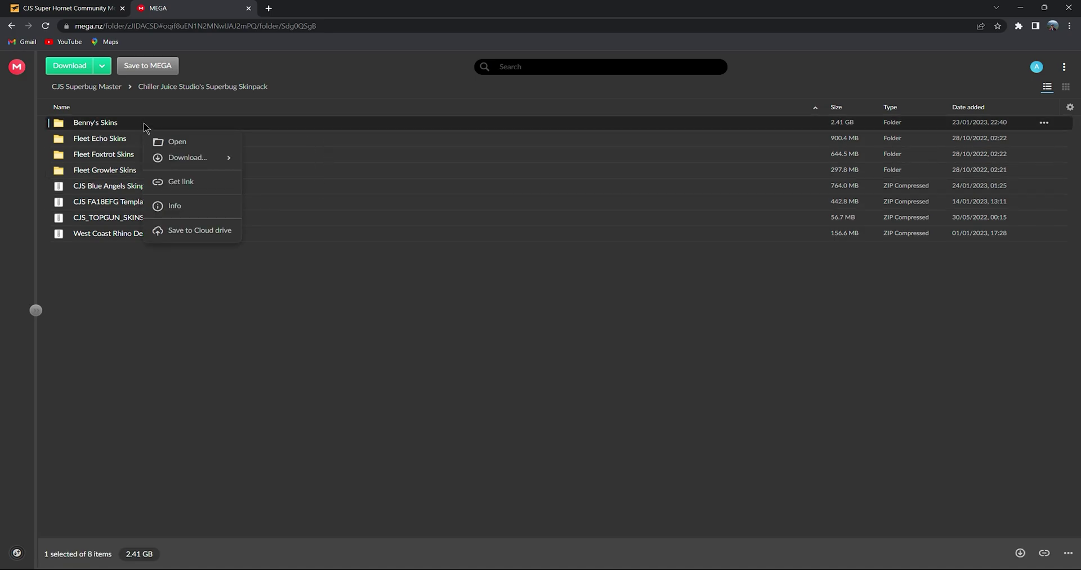
mouse_move(187, 157)
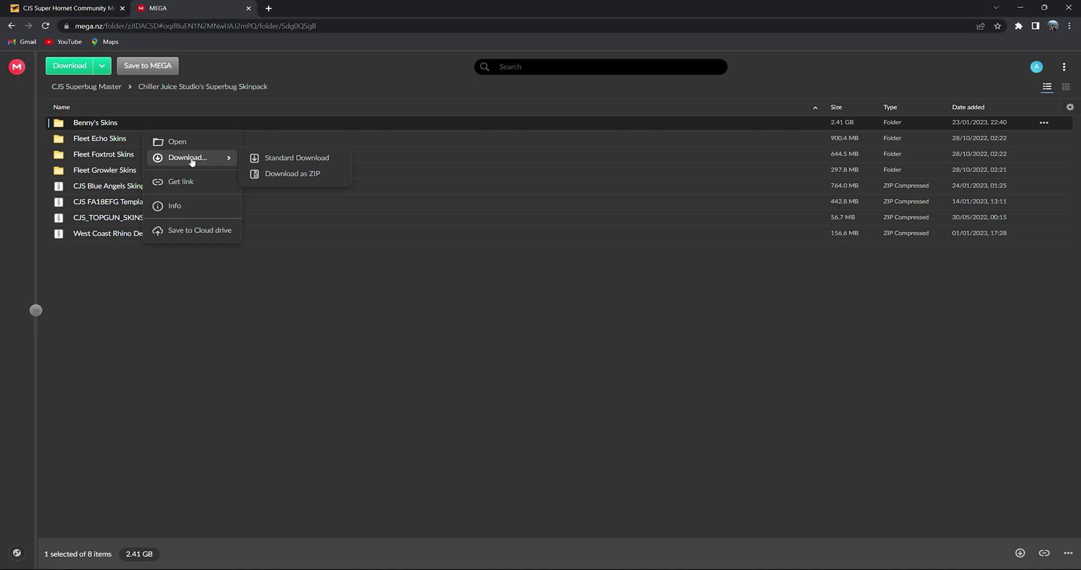
left_click(296, 173)
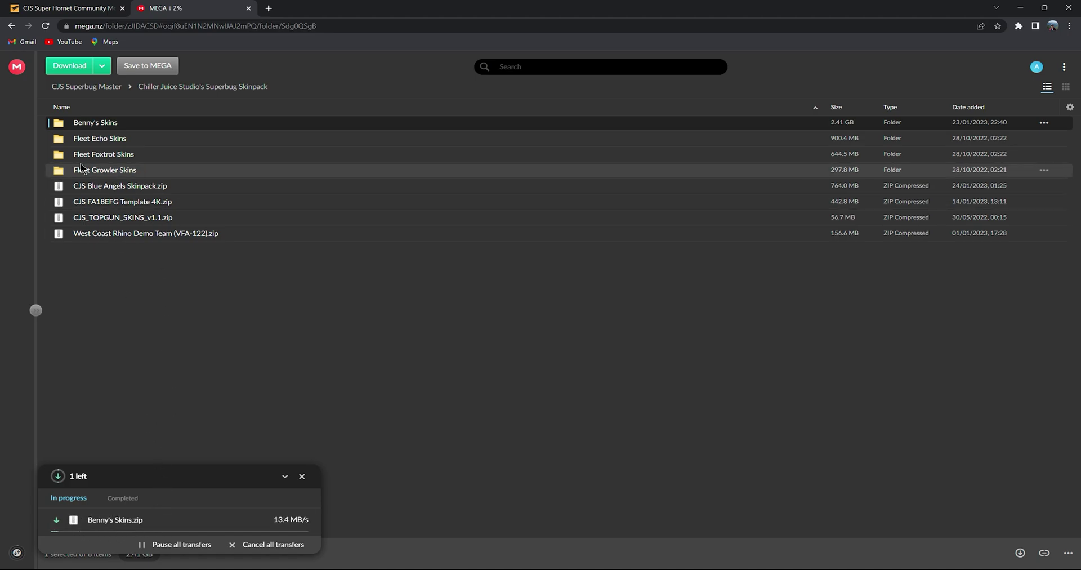
- In CJS Superbug Master, select the Mod v2.1, Tanker AI 1.3 and SRS fix zips and Standard Download them
left_click(11, 26)
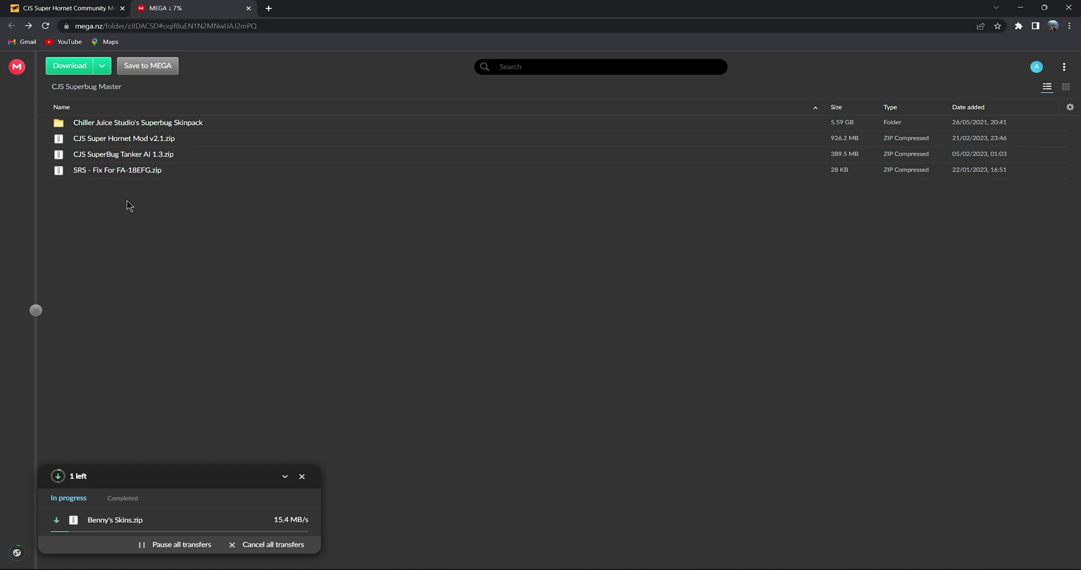
left_click_drag(127, 199, 176, 143)
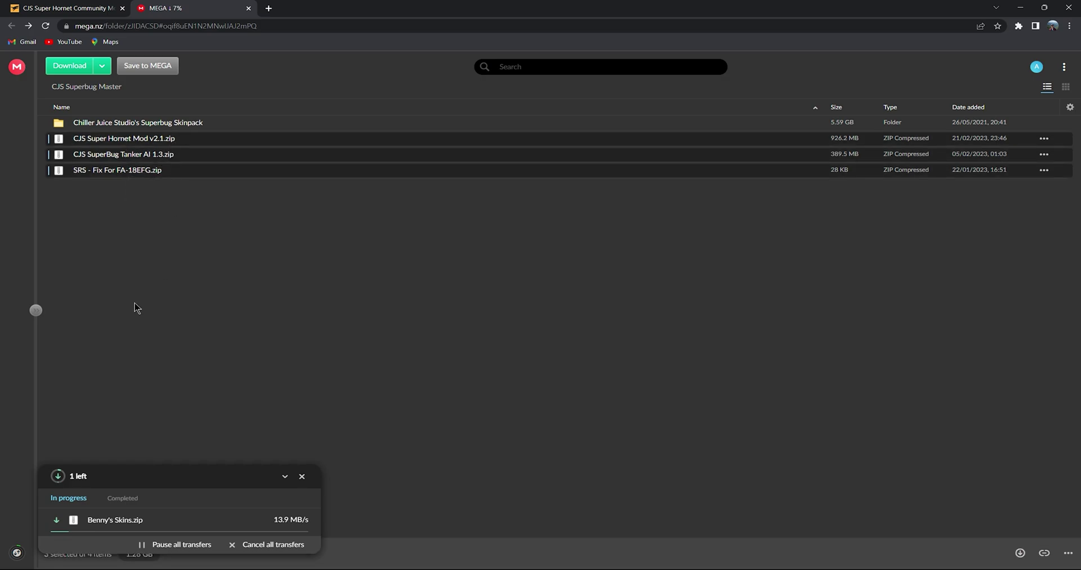
right_click(173, 144)
mouse_move(235, 162)
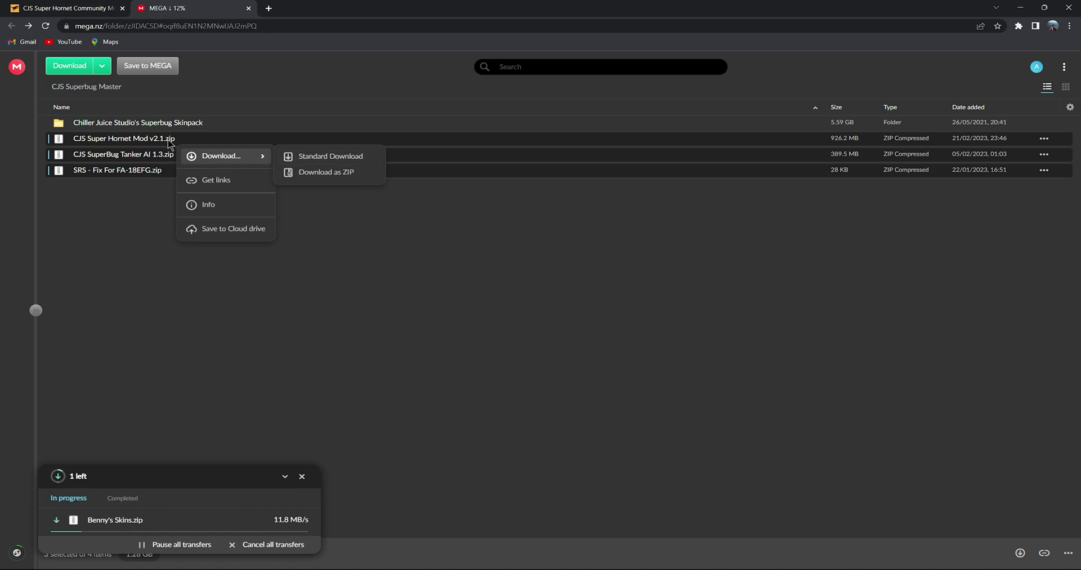
left_click(337, 160)
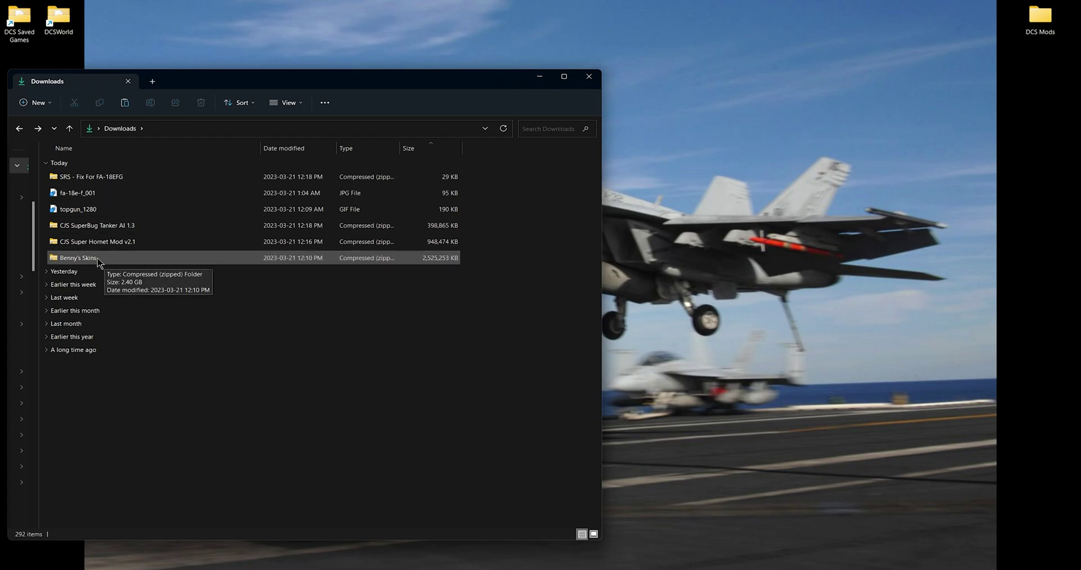
- Copy the Benny's Skins folder out of its zip onto the desktop
double_click(105, 260)
right_click(89, 166)
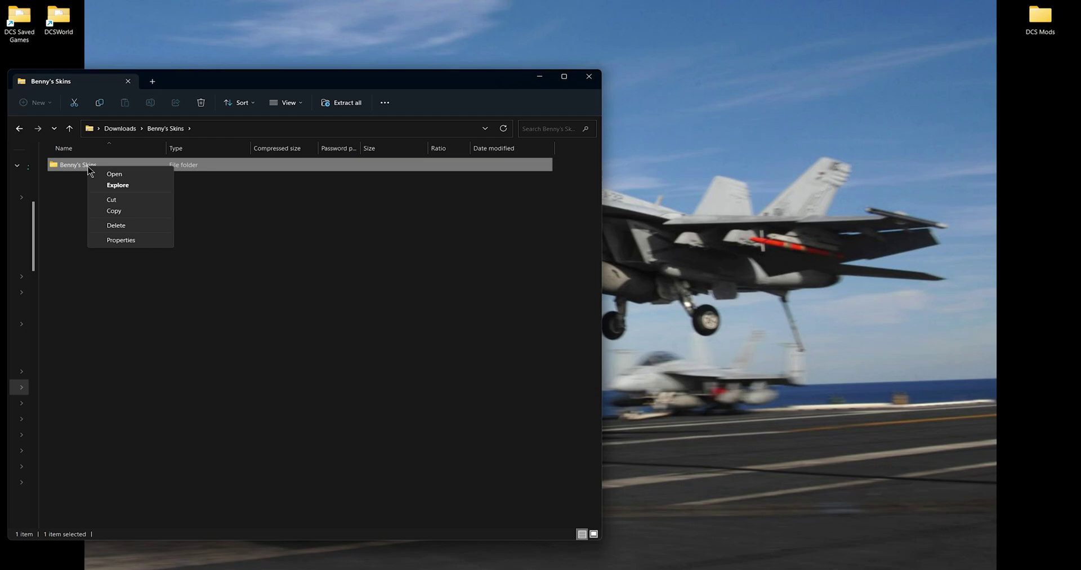
left_click(130, 215)
mouse_move(80, 164)
left_mouse_down()
mouse_move(271, 172)
mouse_move(833, 99)
left_mouse_up()
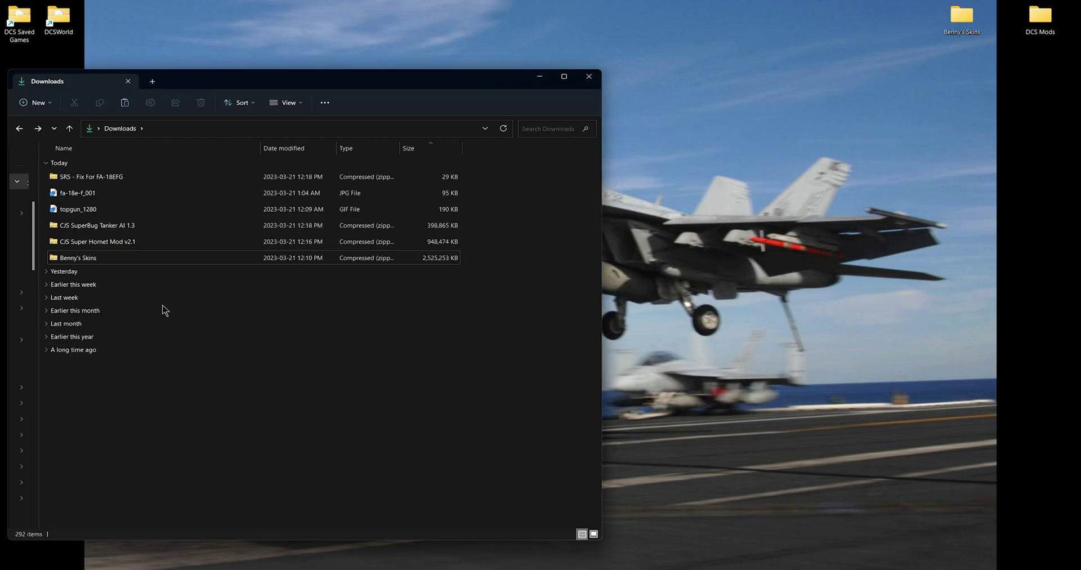
- Copy the CJS Super Hornet Mod v2.1 folder from its zip and paste it on the desktop
double_click(135, 242)
right_click(110, 165)
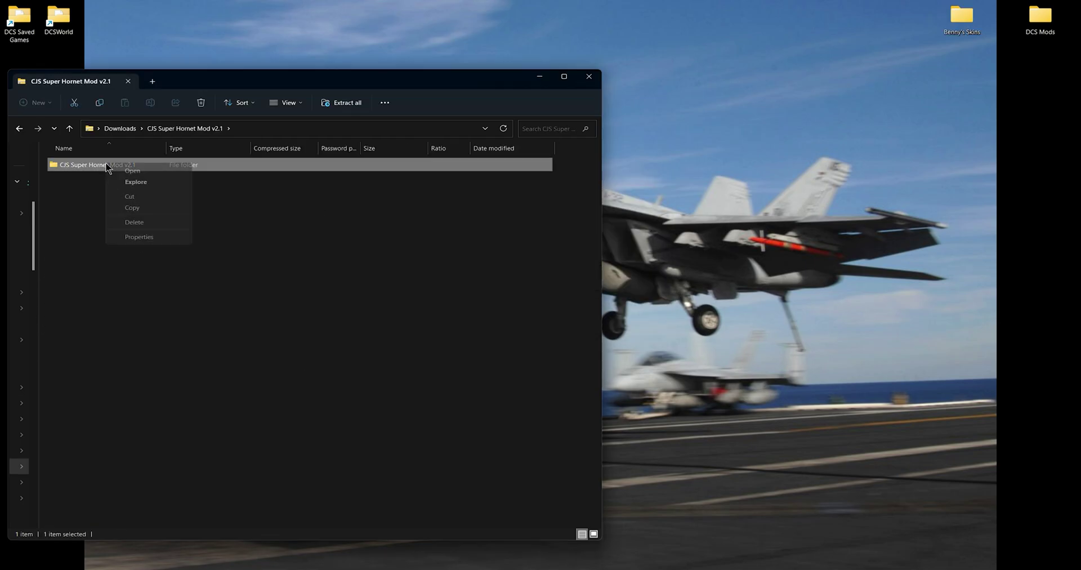
left_click(145, 212)
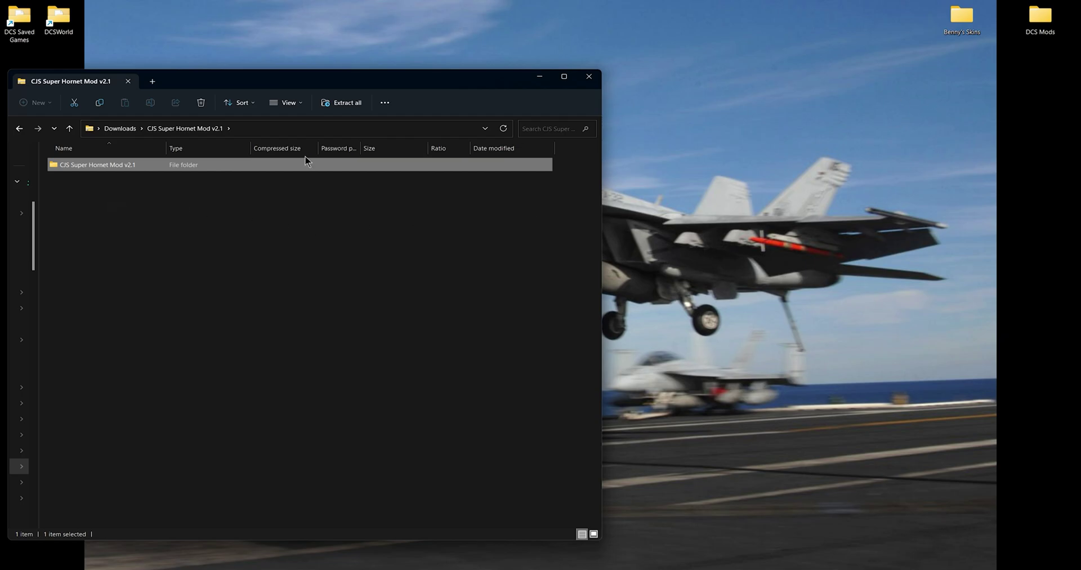
right_click(948, 107)
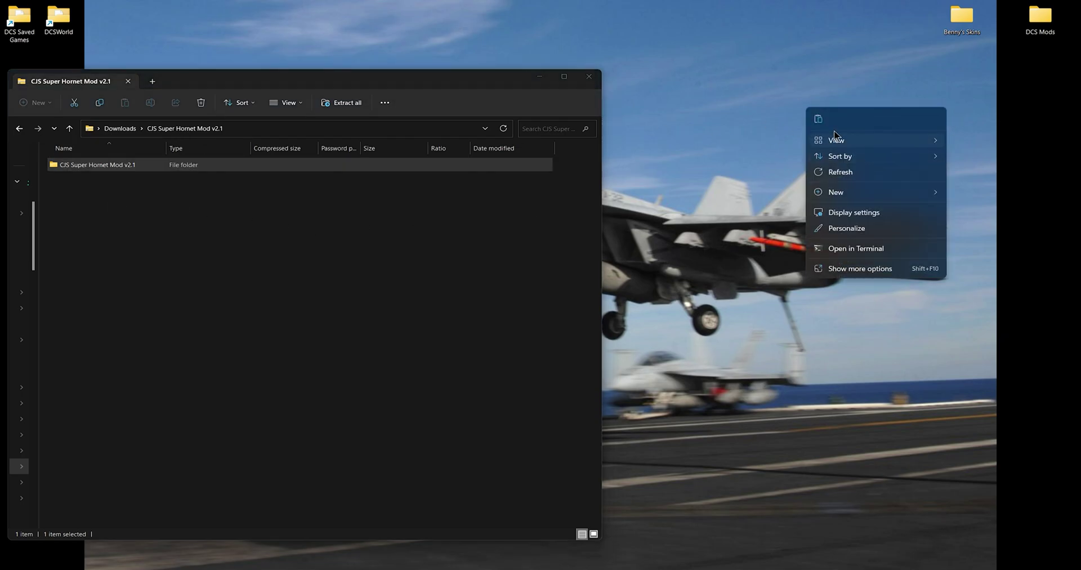
left_click(816, 120)
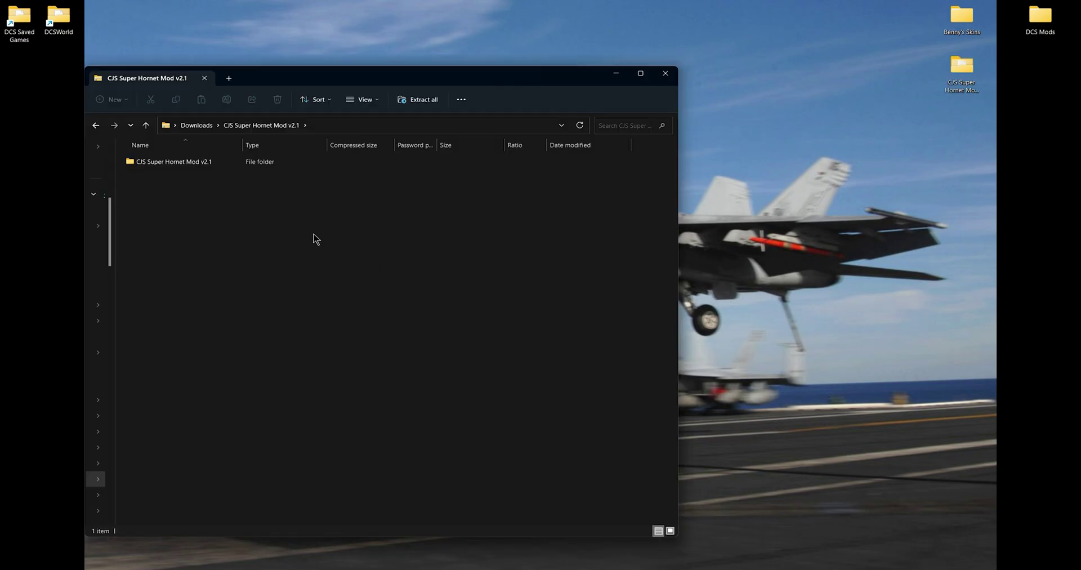
- Copy the CJS SuperBug Tanker AI 1.3 folder from its zip to the desktop and close Explorer
left_click(96, 127)
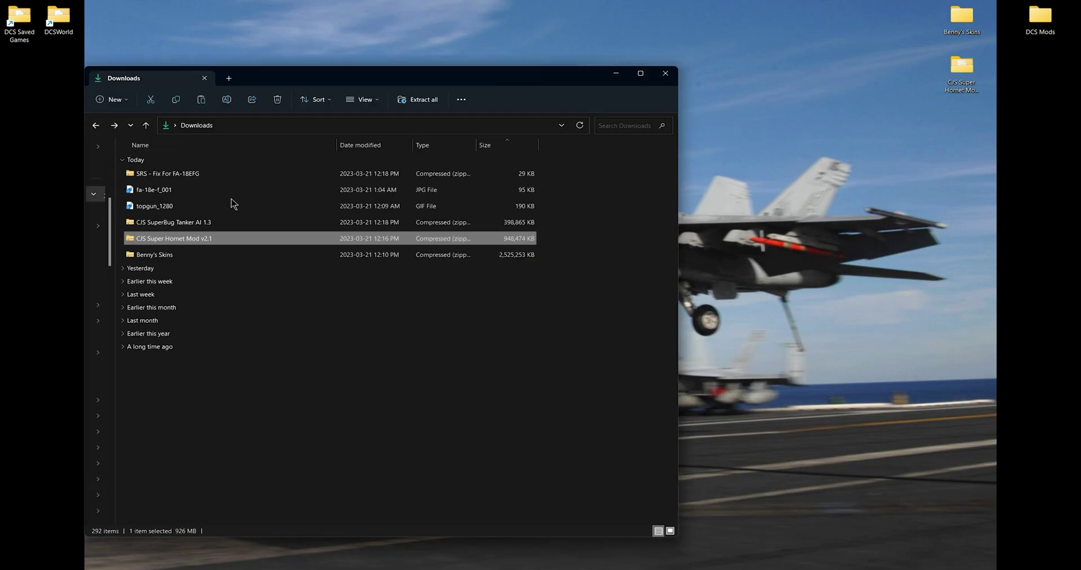
double_click(211, 223)
mouse_move(159, 164)
left_mouse_down()
mouse_move(689, 210)
mouse_move(854, 182)
mouse_move(938, 147)
mouse_move(946, 121)
left_mouse_up()
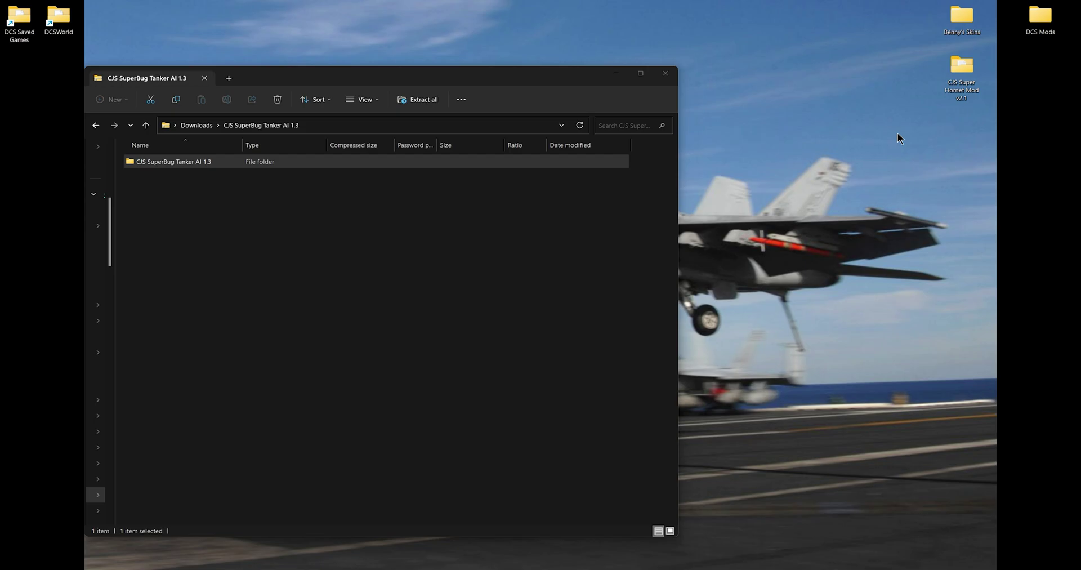
key("ctrl+v")
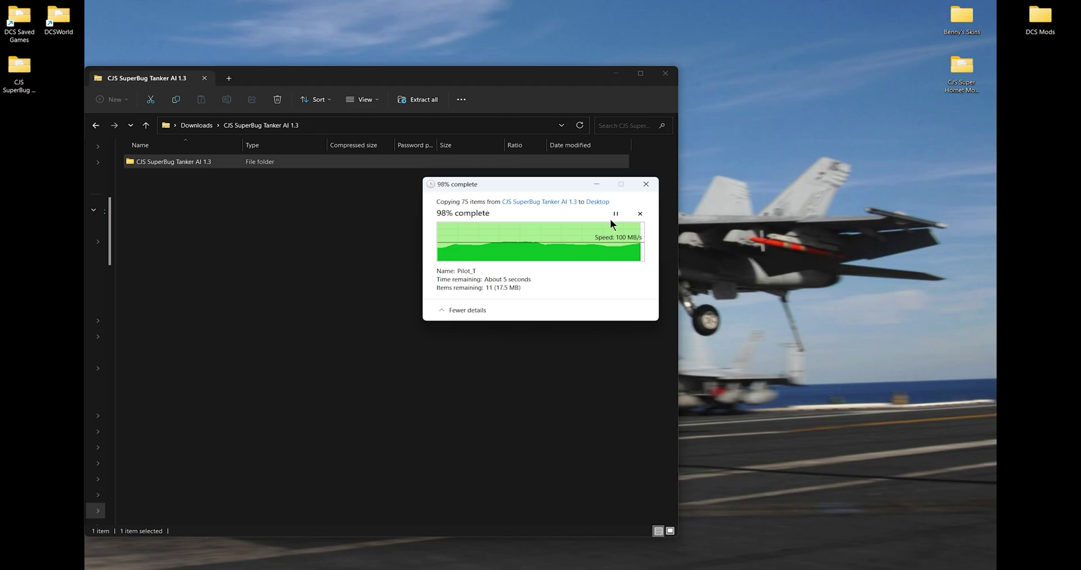
left_click(666, 74)
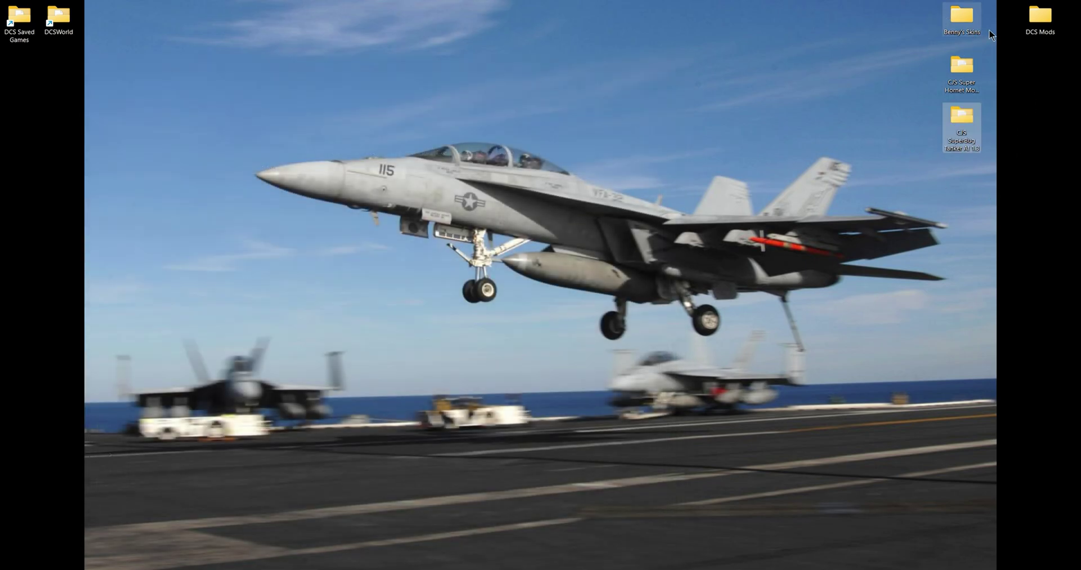
- Open READMEv2.1 in the desktop Super Hornet Mod v2.1 folder, read the Installation Guide, then close it
left_click(742, 190)
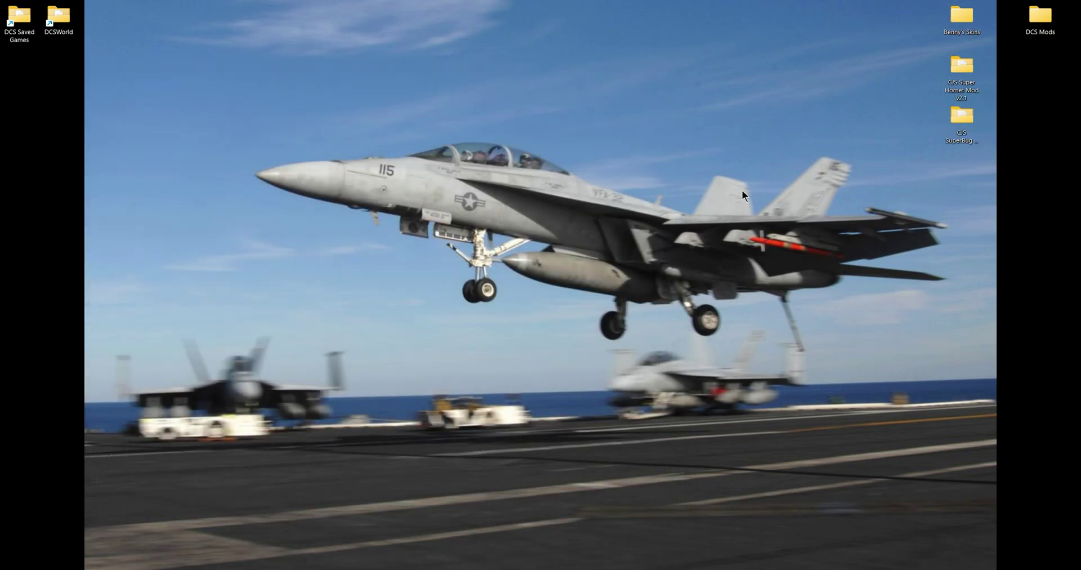
double_click(964, 67)
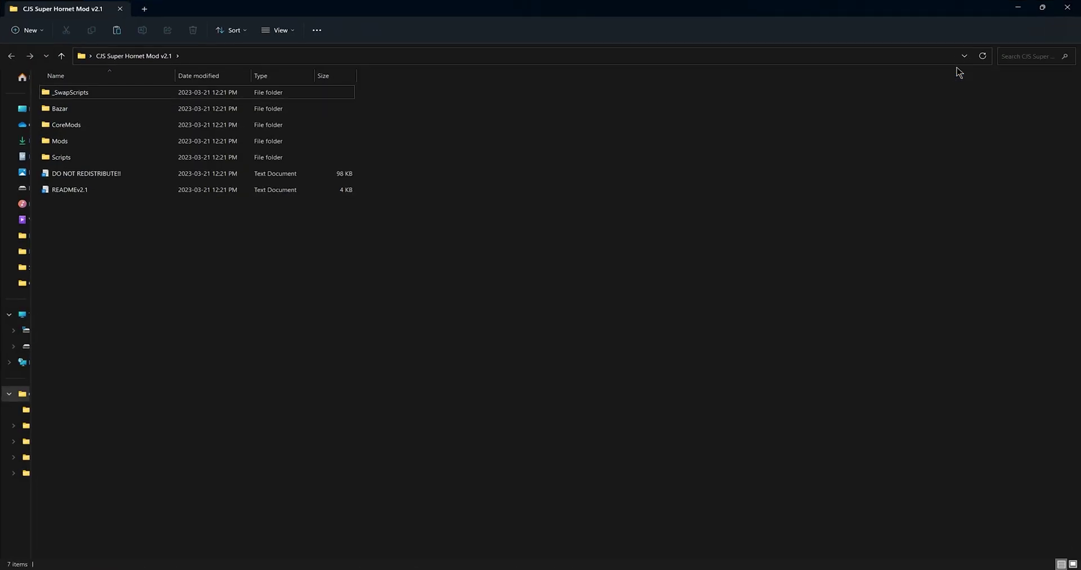
double_click(79, 193)
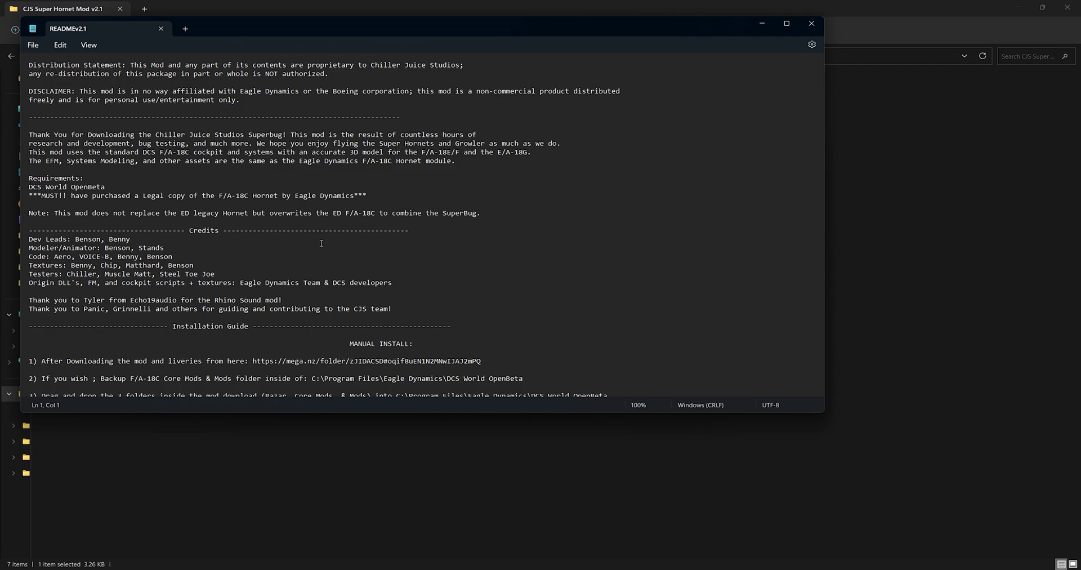
scroll(316, 237, "down", 3)
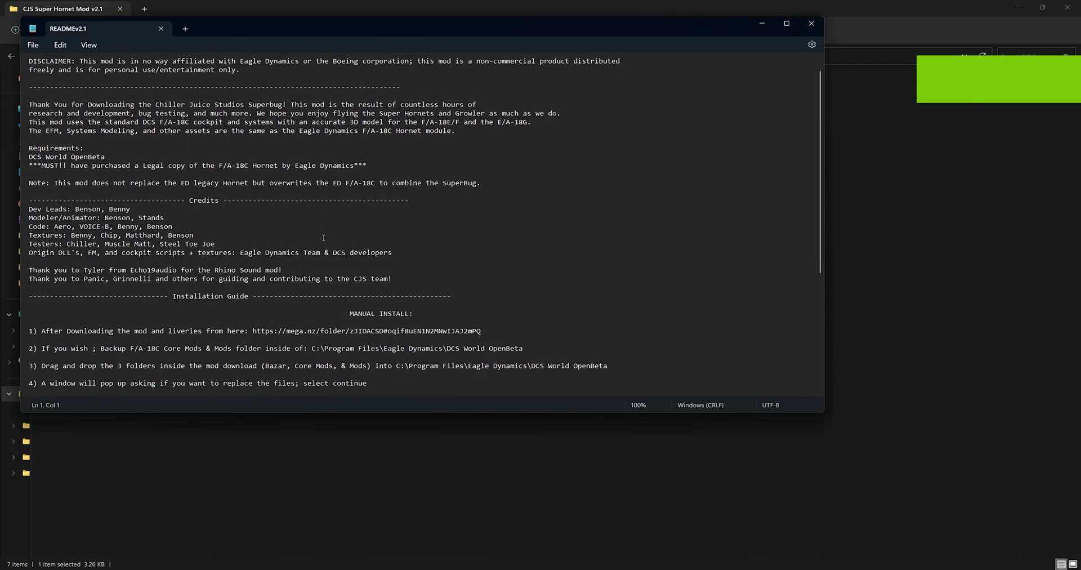
scroll(182, 296, "down", 2)
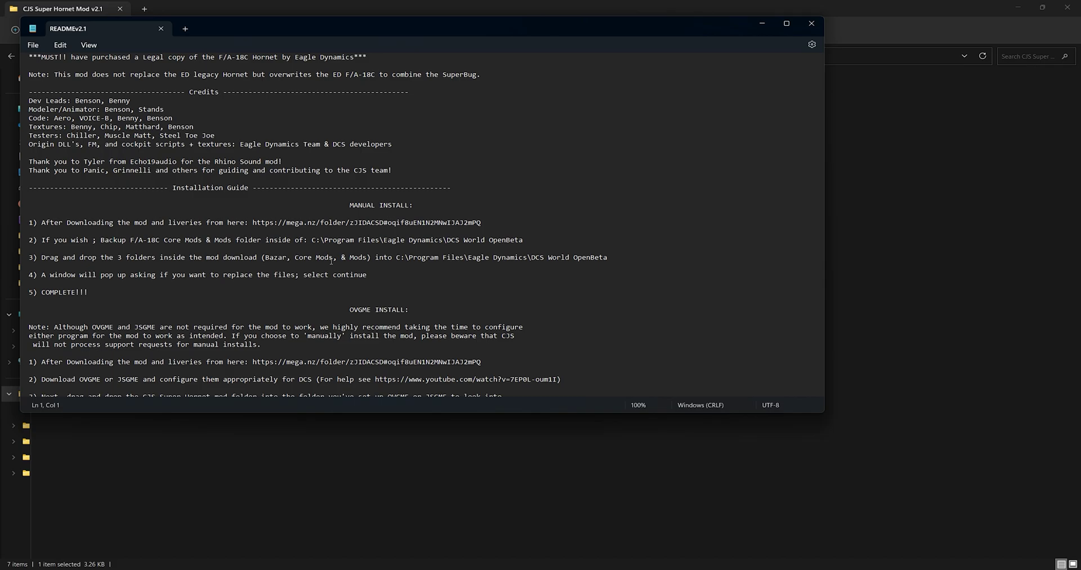
left_click(812, 23)
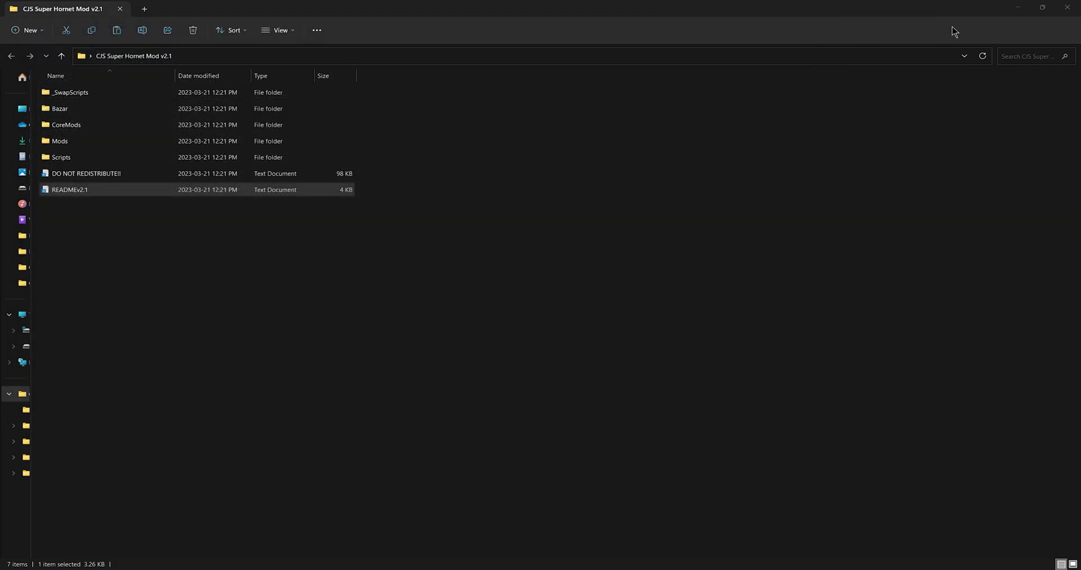
- Close the mod folder, then briefly open and close the DCSWorld install and Saved Games DCS folders
left_click(1021, 9)
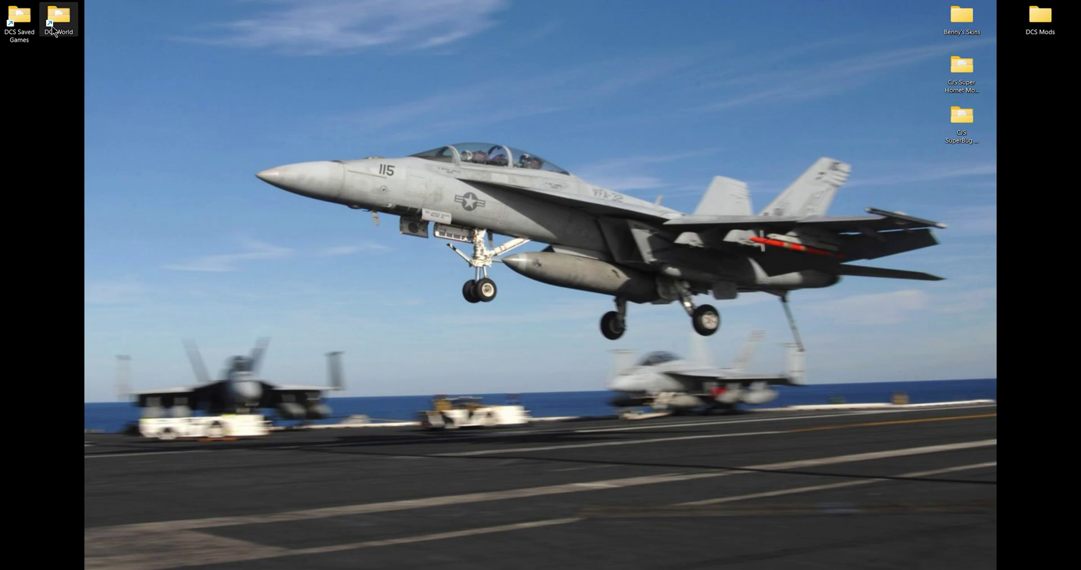
double_click(54, 31)
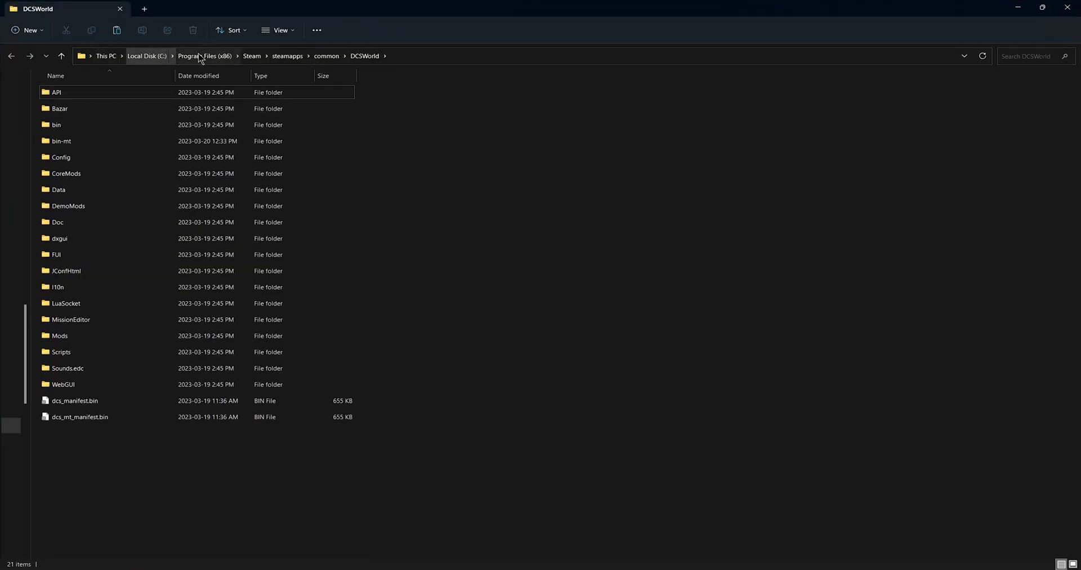
left_click(1068, 7)
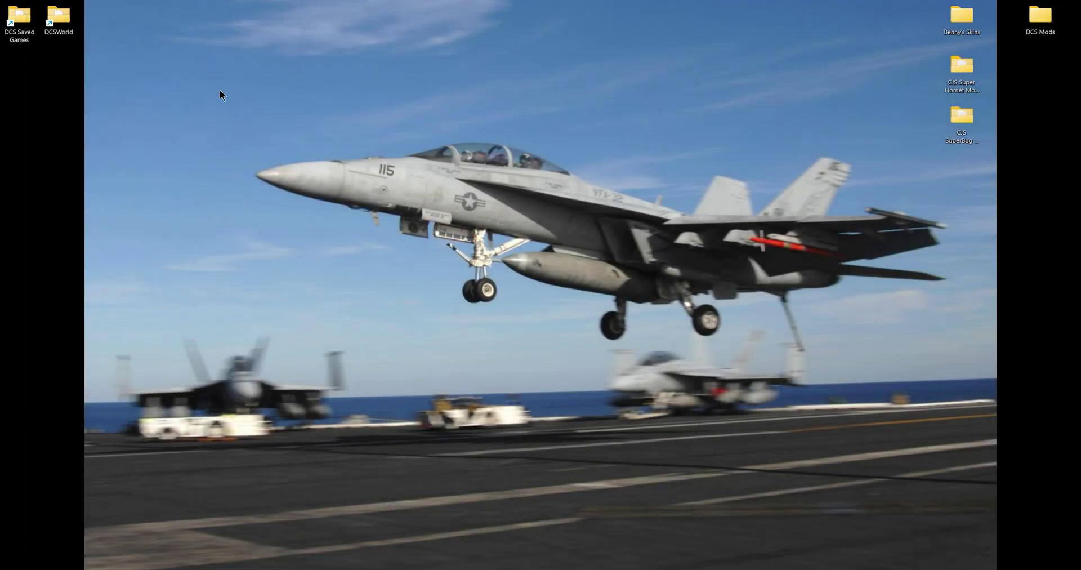
double_click(19, 21)
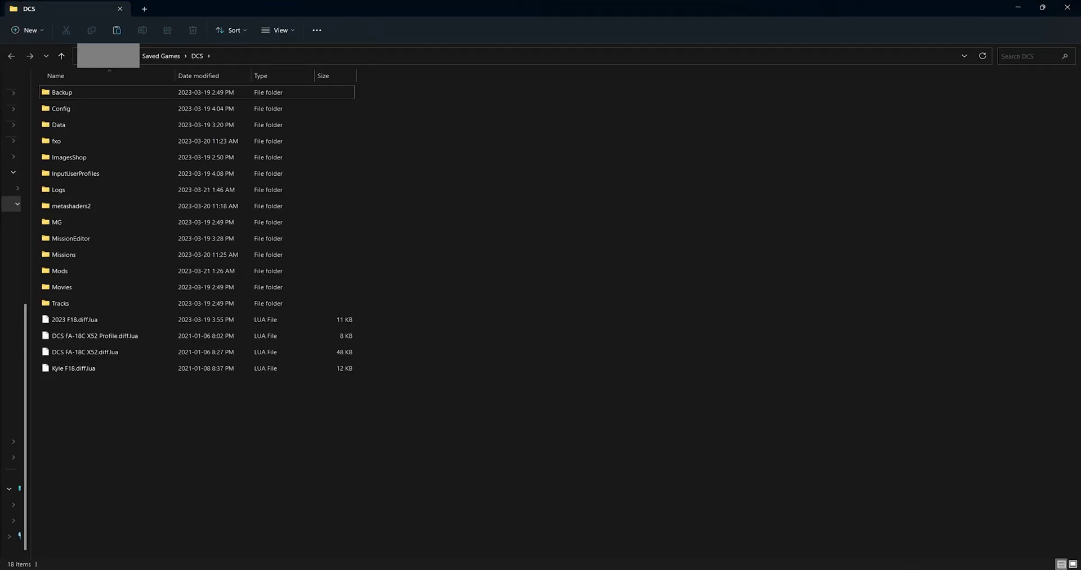
left_click(1066, 9)
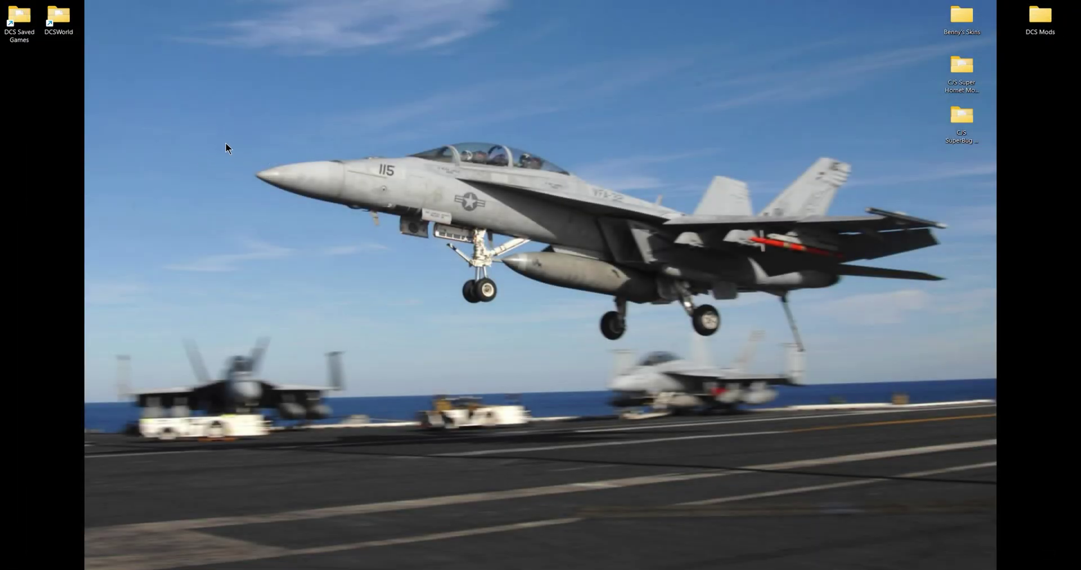
- Start a new desktop shortcut and browse the folder tree to C:\Program Files (x86)
right_click(559, 135)
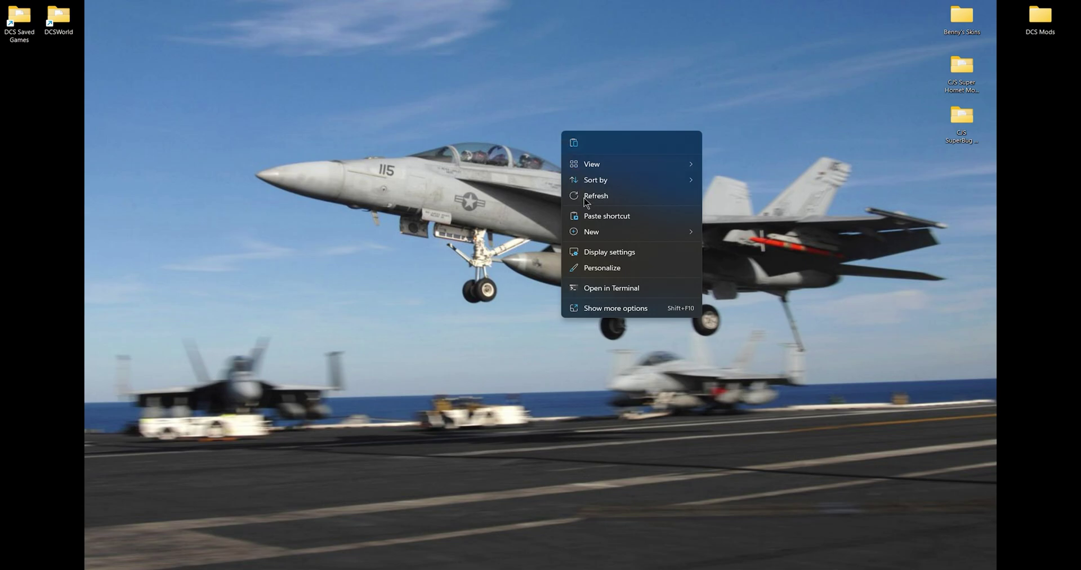
mouse_move(595, 234)
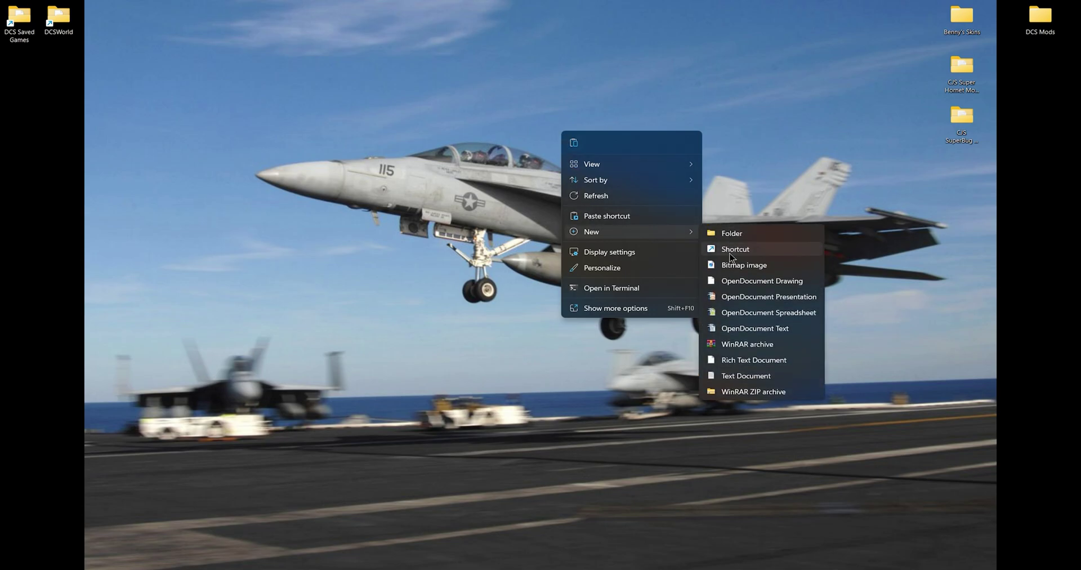
left_click(734, 248)
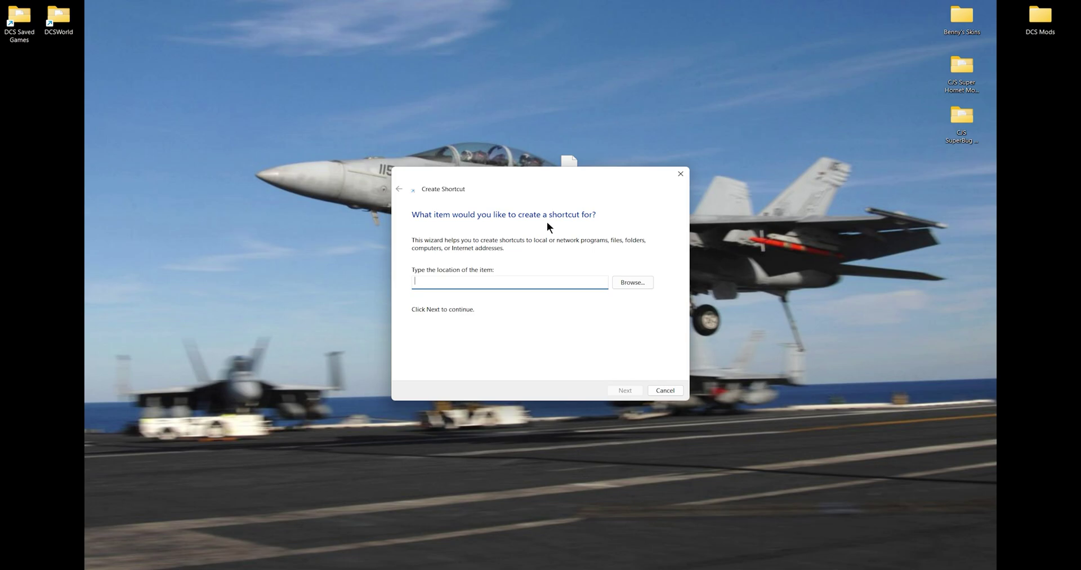
left_click(636, 283)
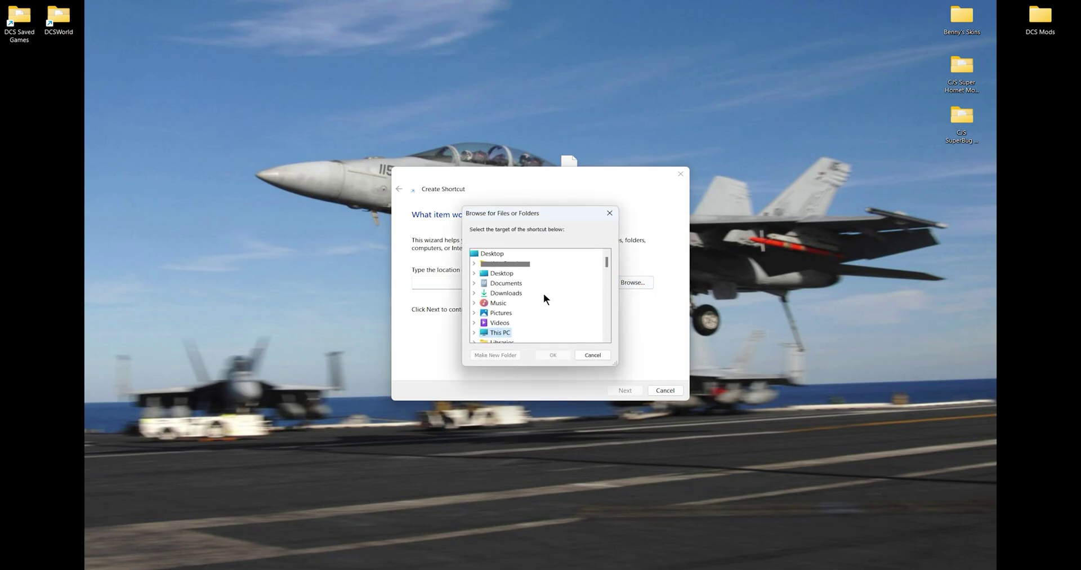
scroll(550, 277, "down", 1)
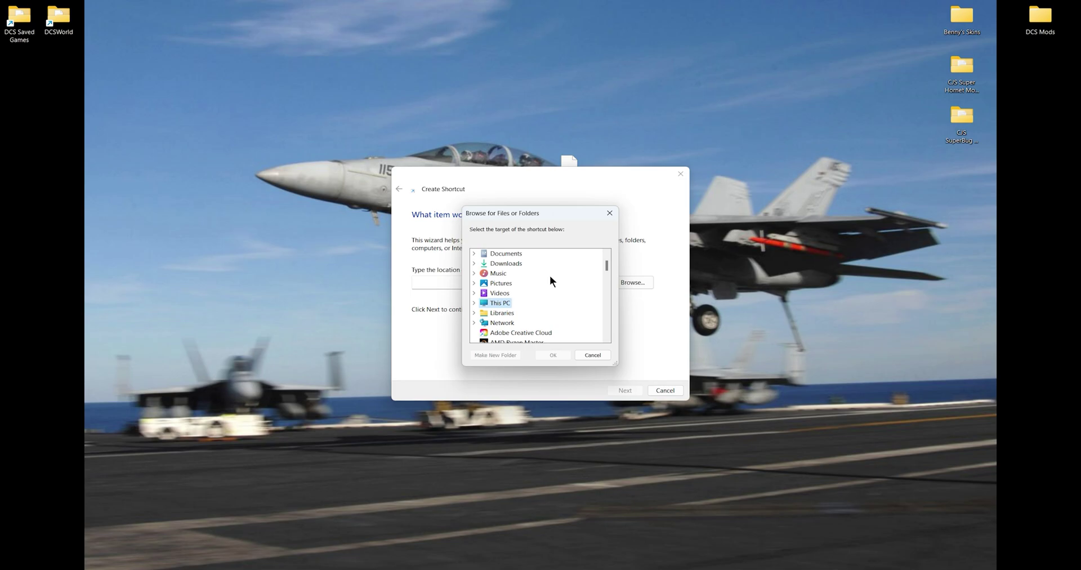
left_click(474, 303)
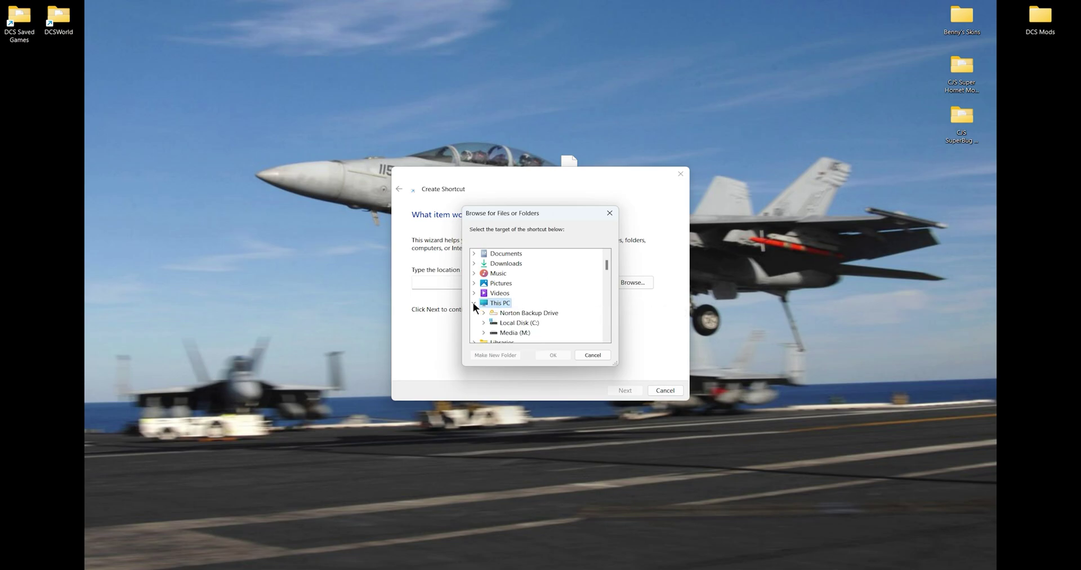
double_click(522, 323)
scroll(583, 307, "down", 3)
double_click(547, 287)
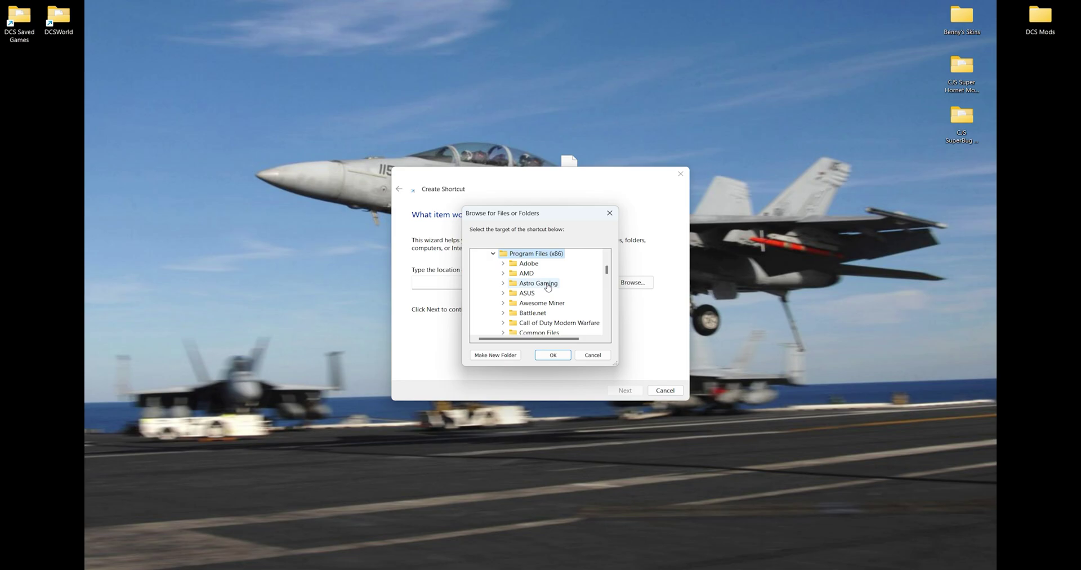
- Target Steam\steamapps\common\DCSWorld, finish the DCSWorld (2) shortcut, and test that it opens
scroll(575, 299, "down", 5)
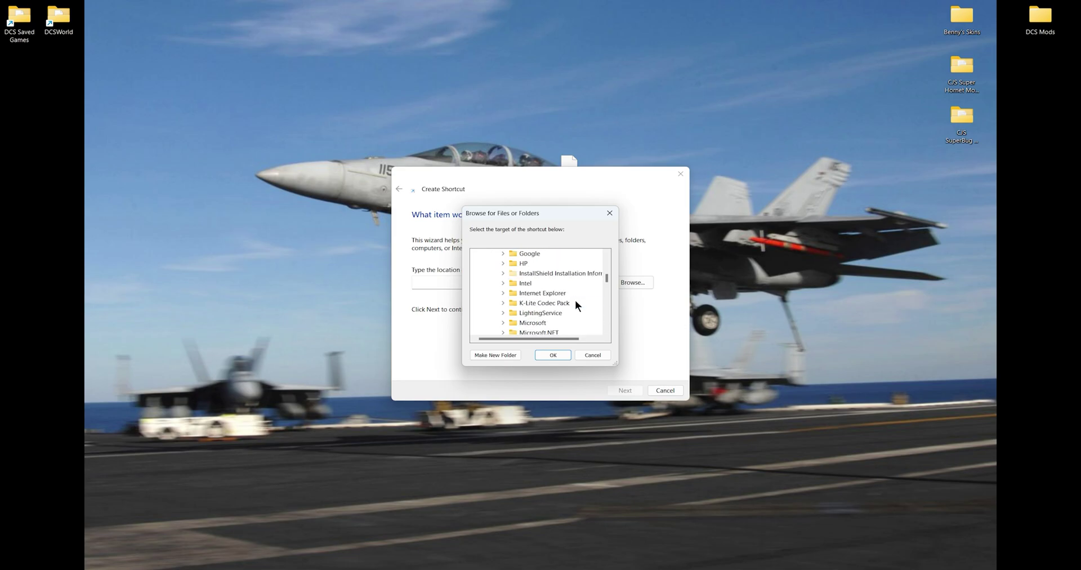
scroll(576, 302, "down", 6)
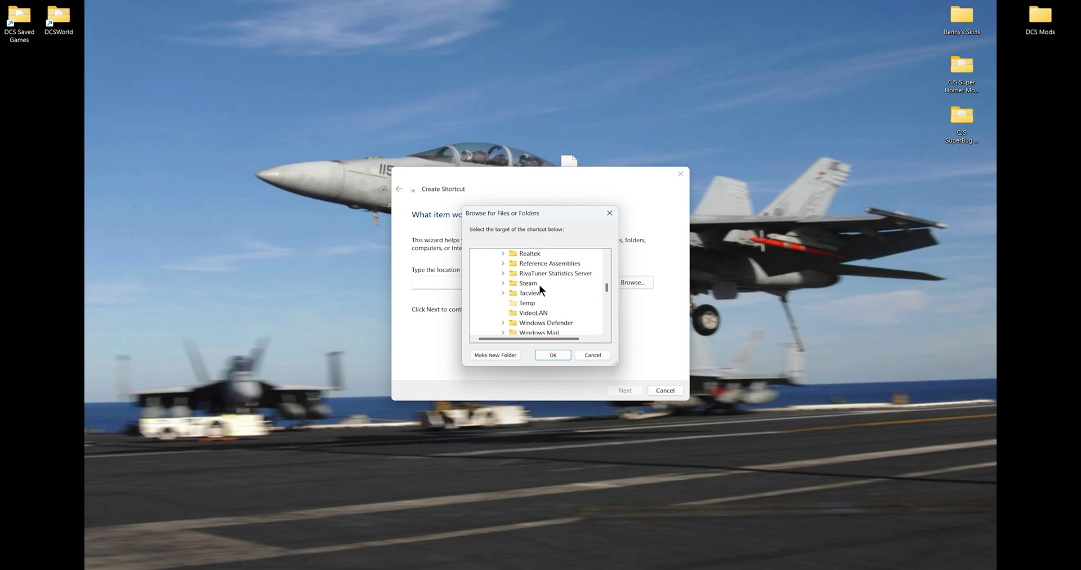
double_click(540, 285)
scroll(565, 305, "down", 3)
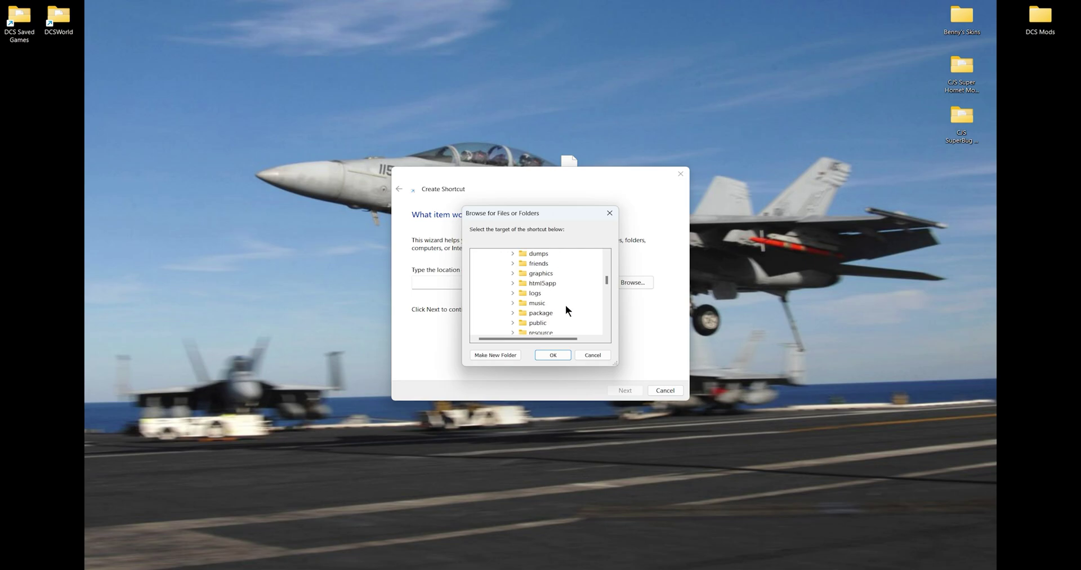
scroll(560, 290, "down", 2)
double_click(559, 290)
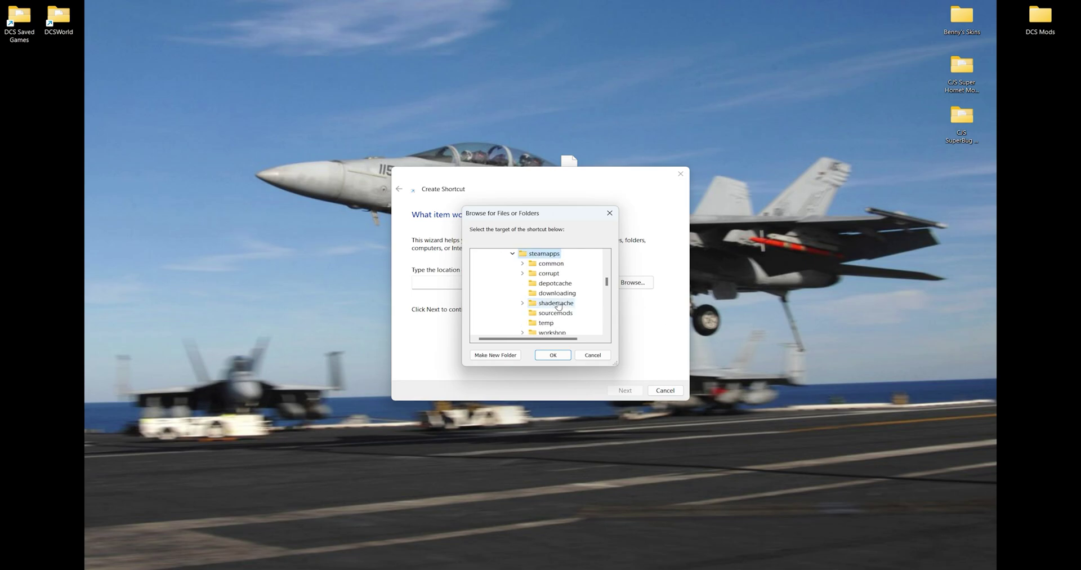
double_click(551, 263)
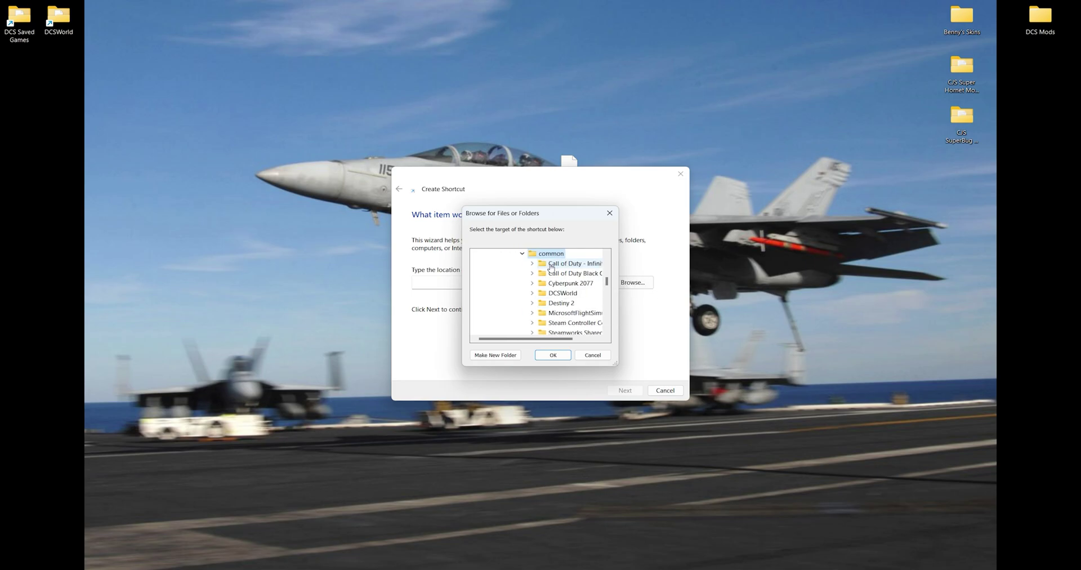
double_click(566, 303)
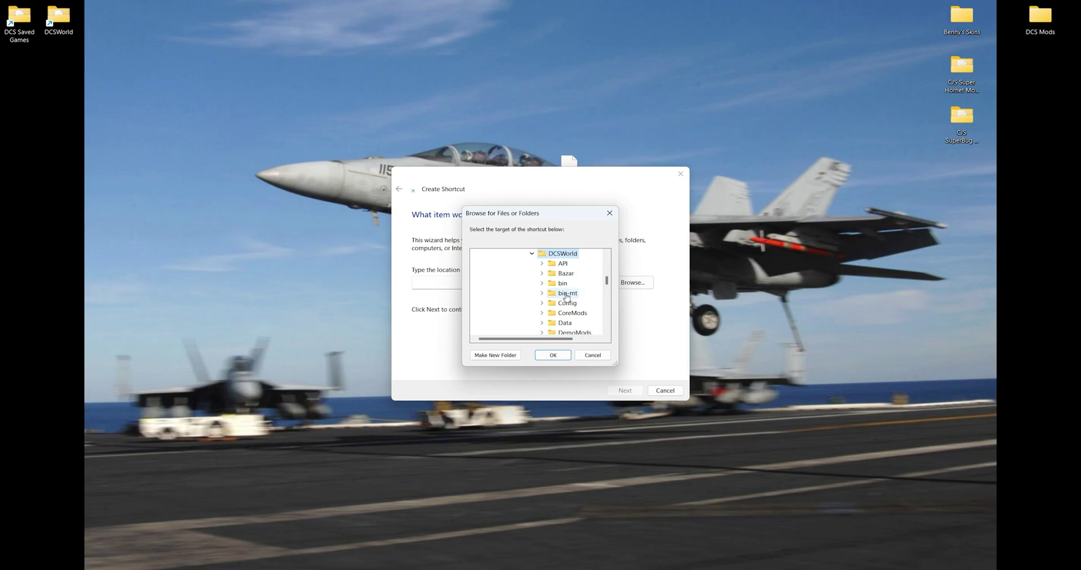
left_click(553, 354)
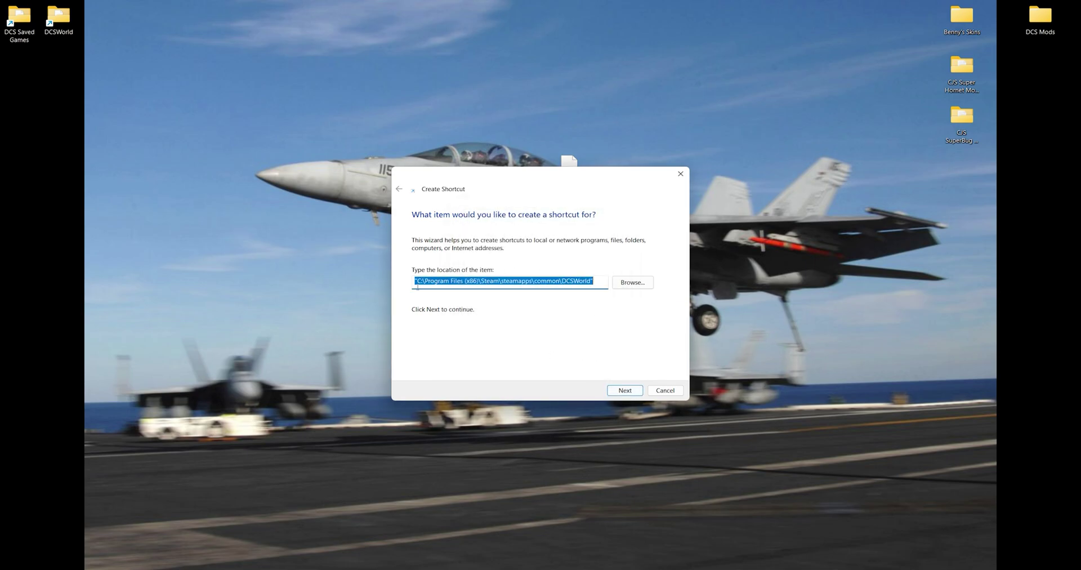
left_click(627, 391)
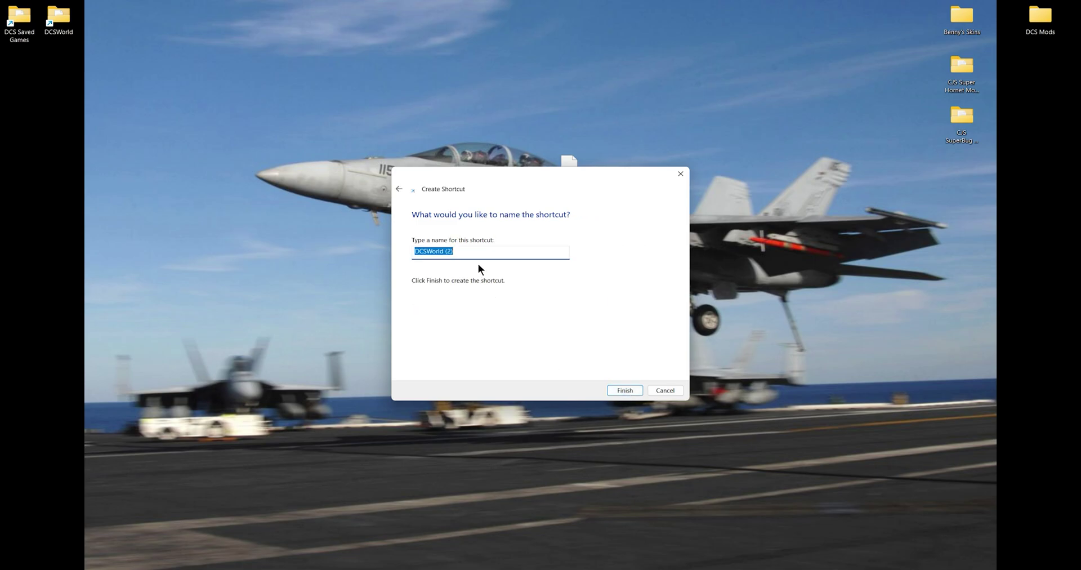
left_click(620, 390)
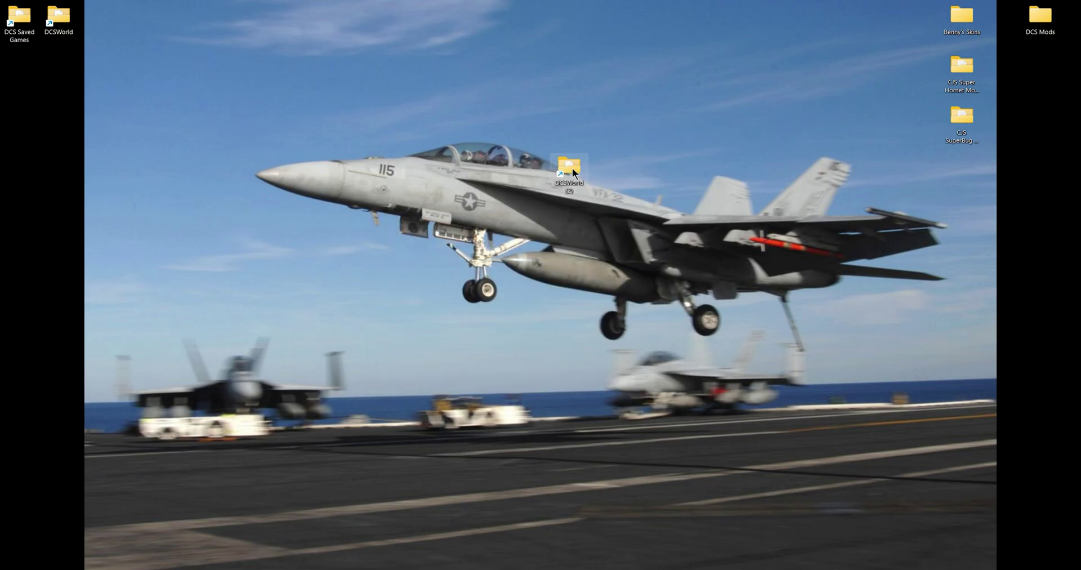
double_click(572, 168)
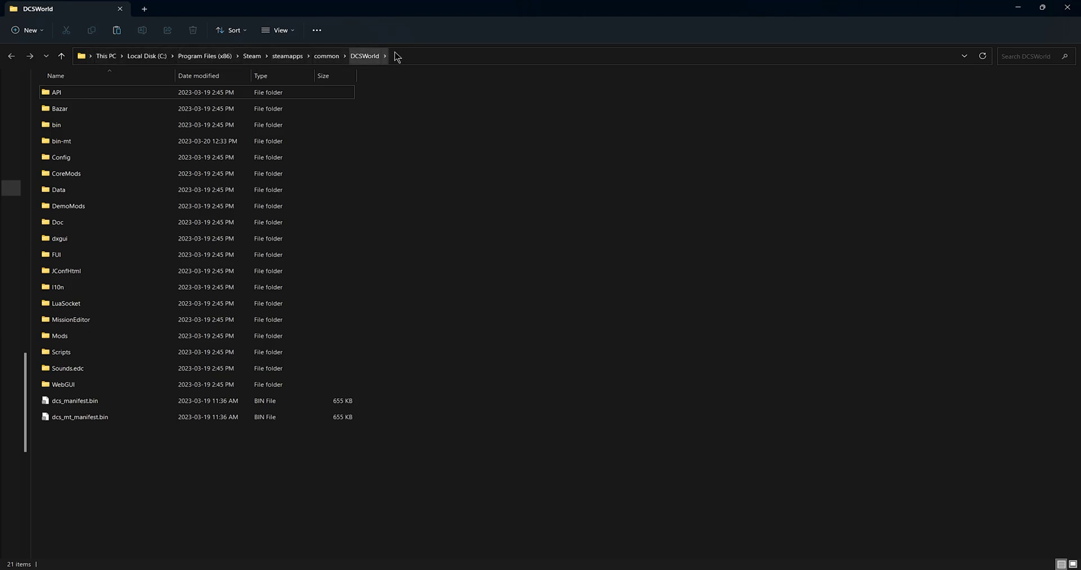
left_click(1069, 7)
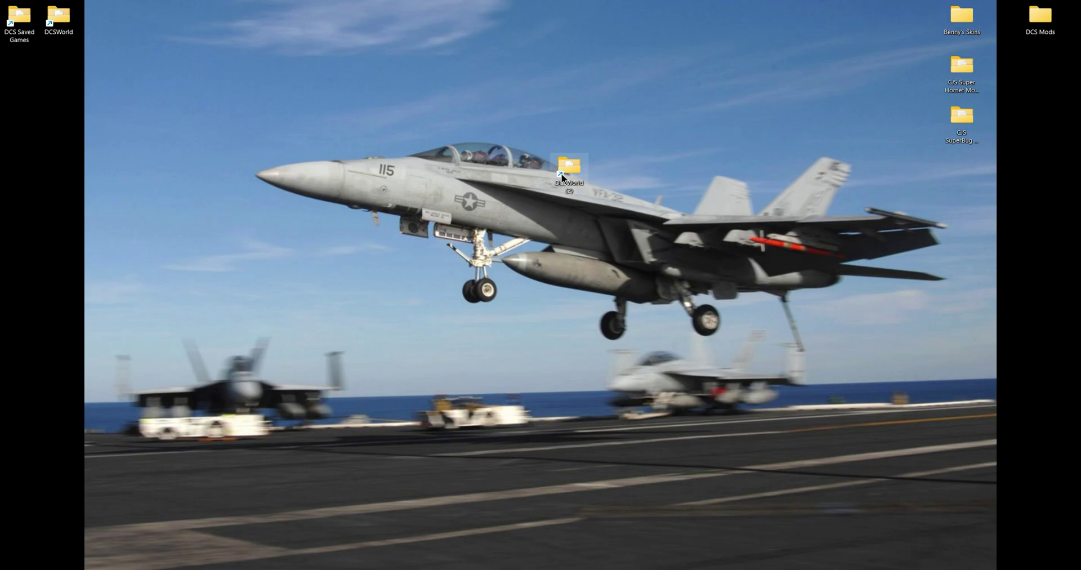
- Move DCSWorld (2) aside, start a second shortcut, and browse to C:\Users and the user's home folder
left_click_drag(562, 173, 484, 224)
right_click(554, 223)
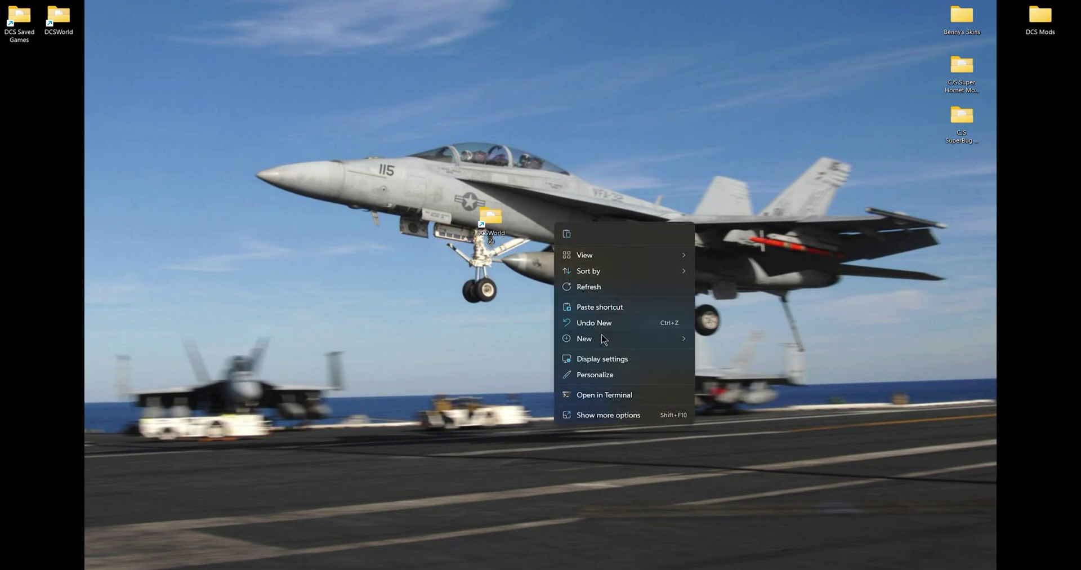
mouse_move(604, 339)
left_click(732, 356)
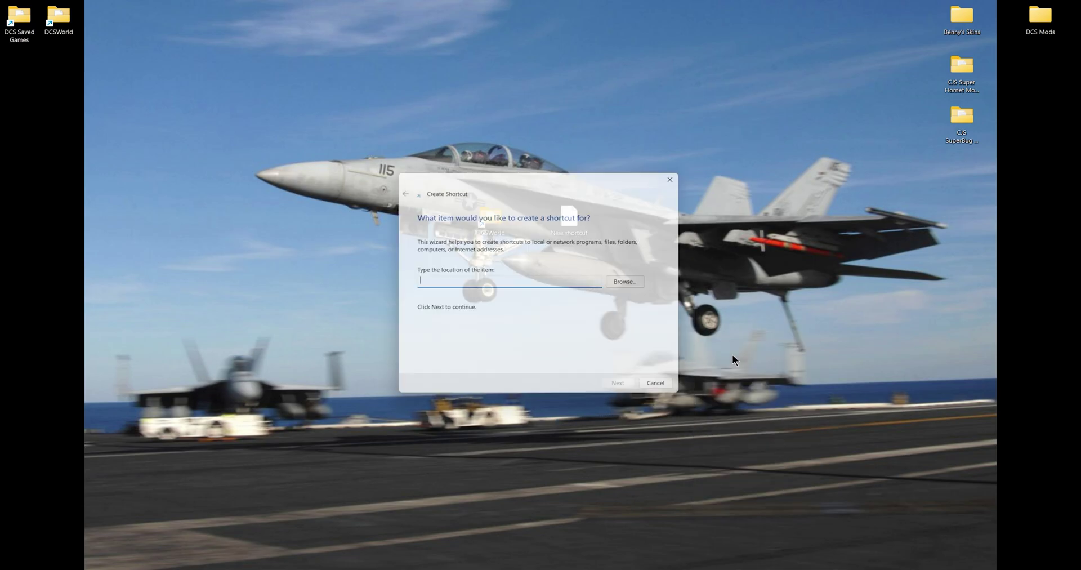
left_click(631, 281)
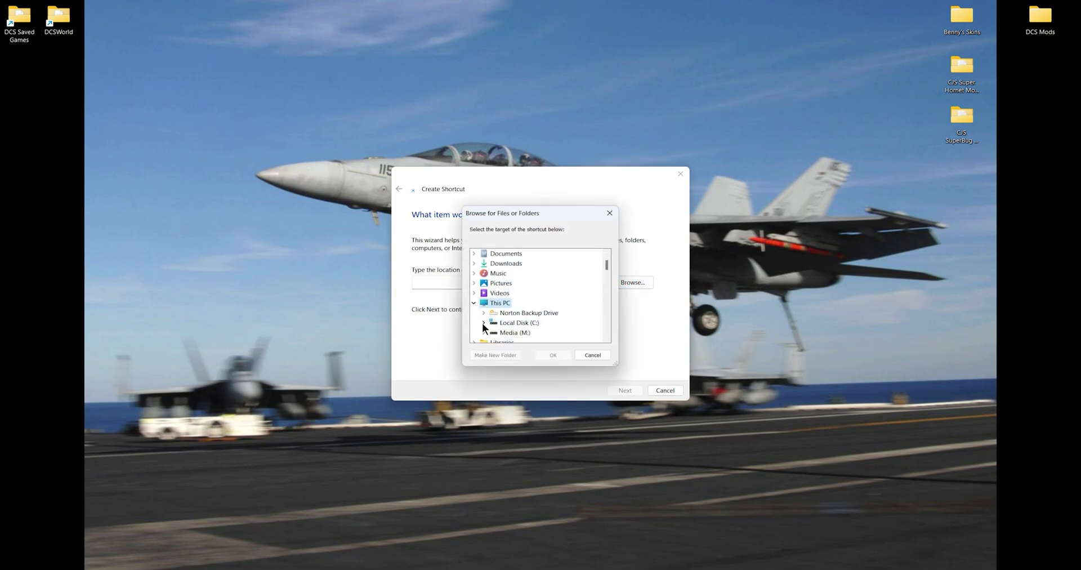
left_click(483, 322)
scroll(566, 302, "down", 5)
scroll(566, 299, "up", 1)
double_click(517, 273)
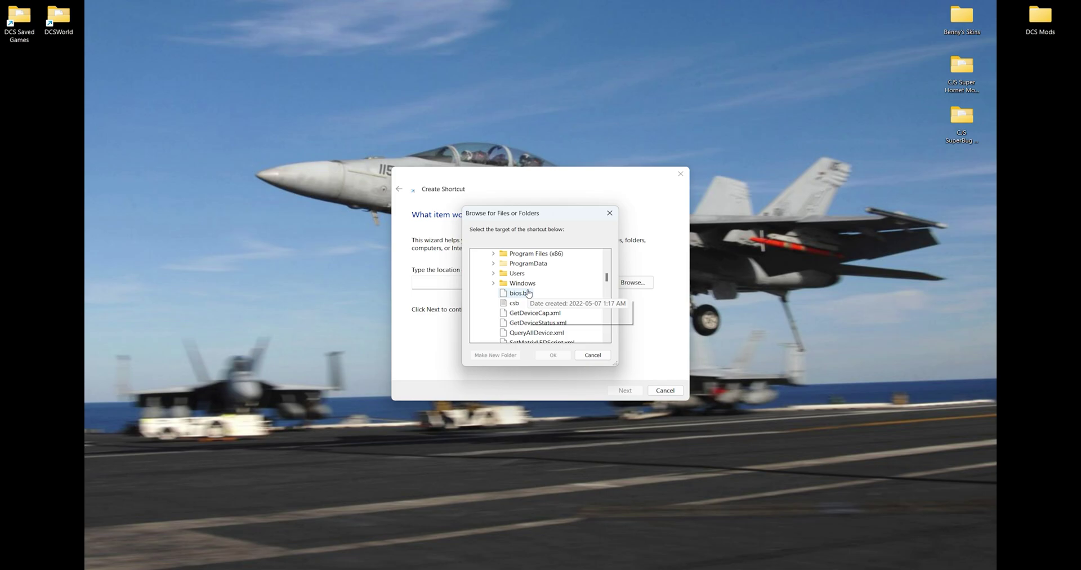
double_click(526, 303)
- Target the Saved Games\DCS folder and name the shortcut 'DCS Saved Games (2)'
scroll(576, 313, "down", 3)
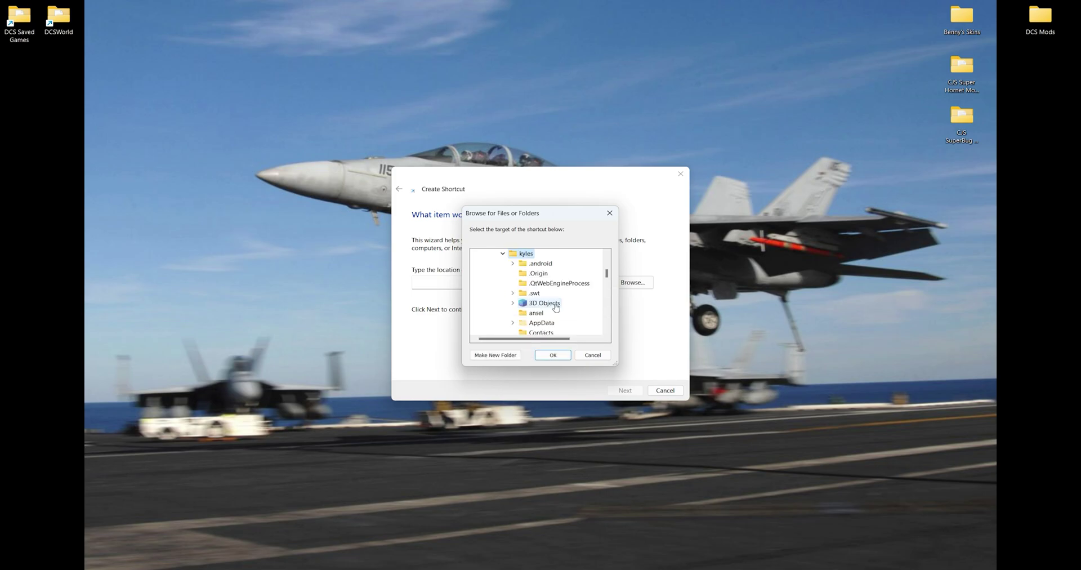
scroll(576, 312, "down", 3)
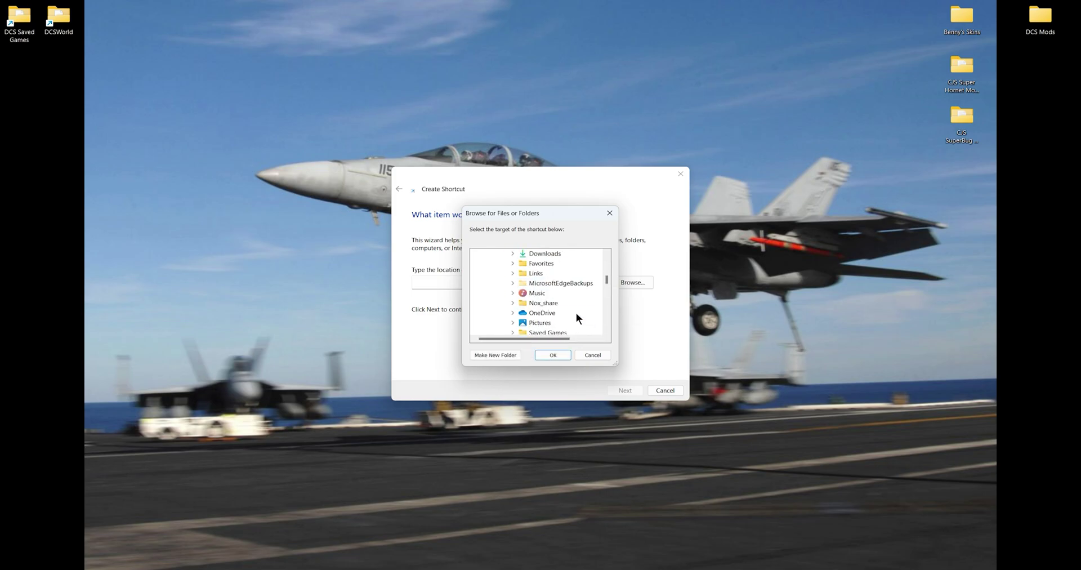
double_click(558, 304)
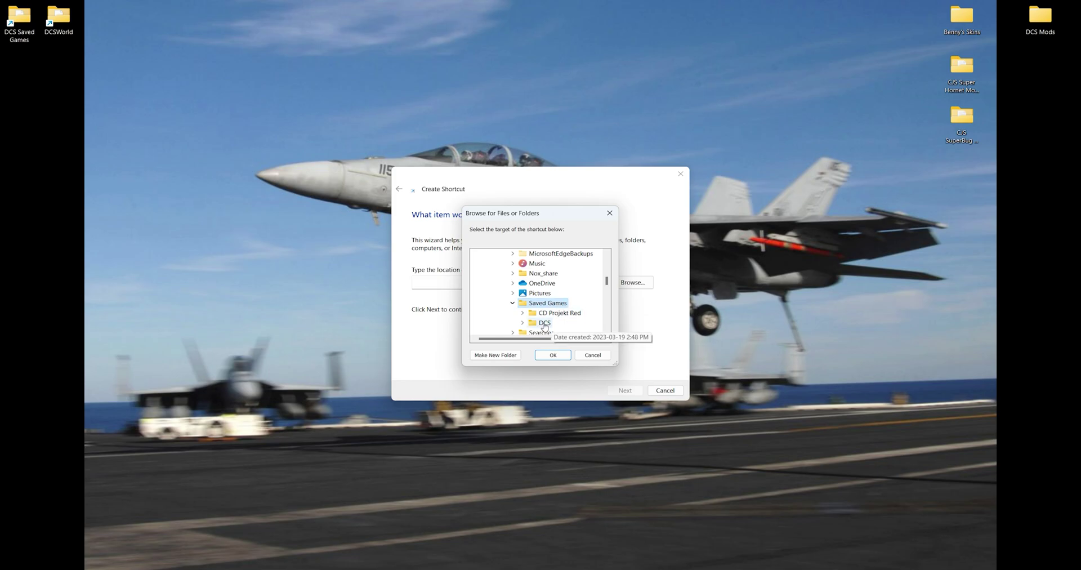
double_click(545, 323)
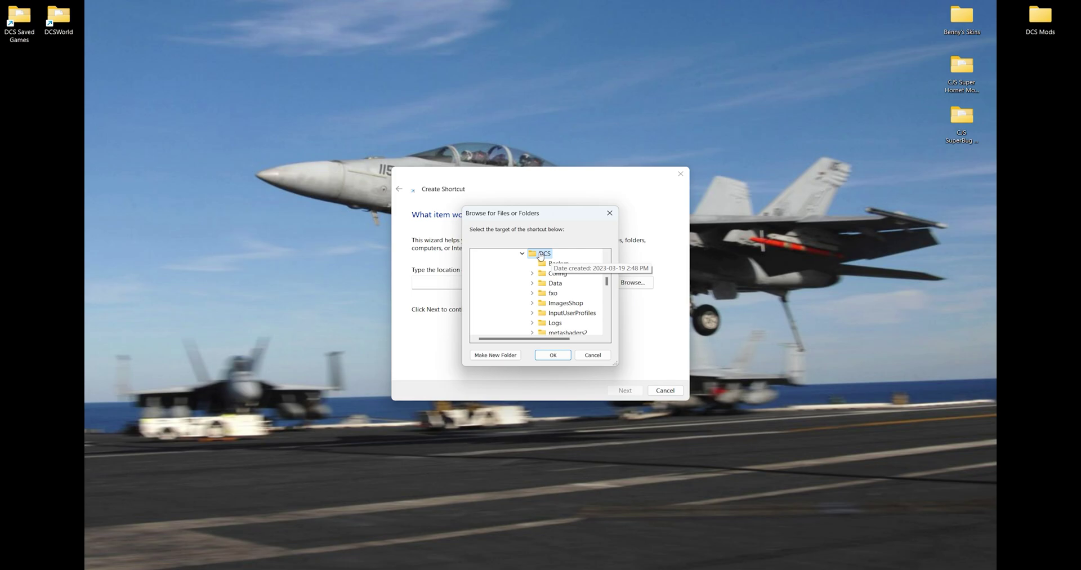
left_click(559, 357)
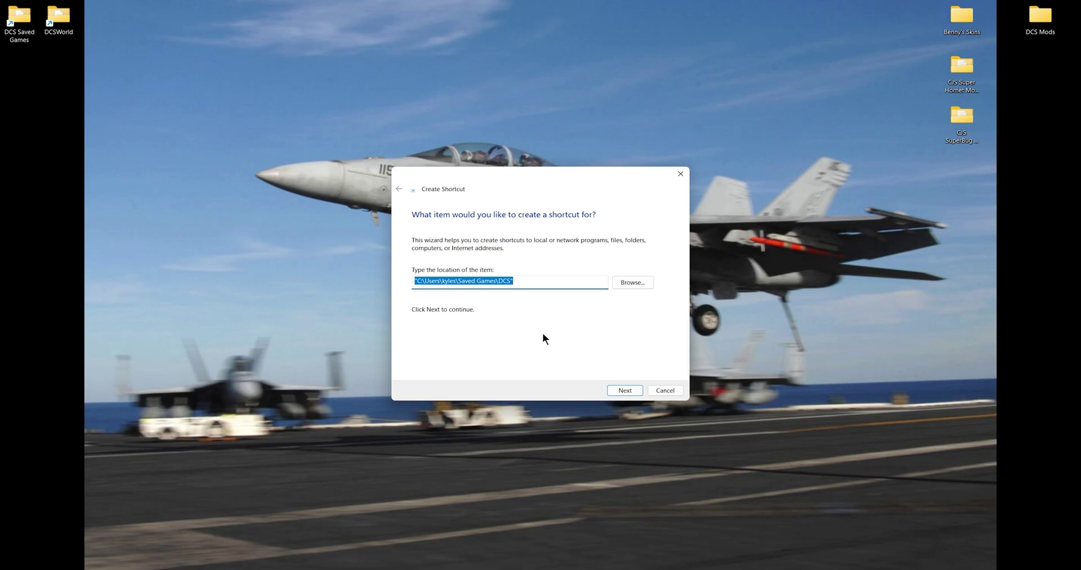
left_click(630, 386)
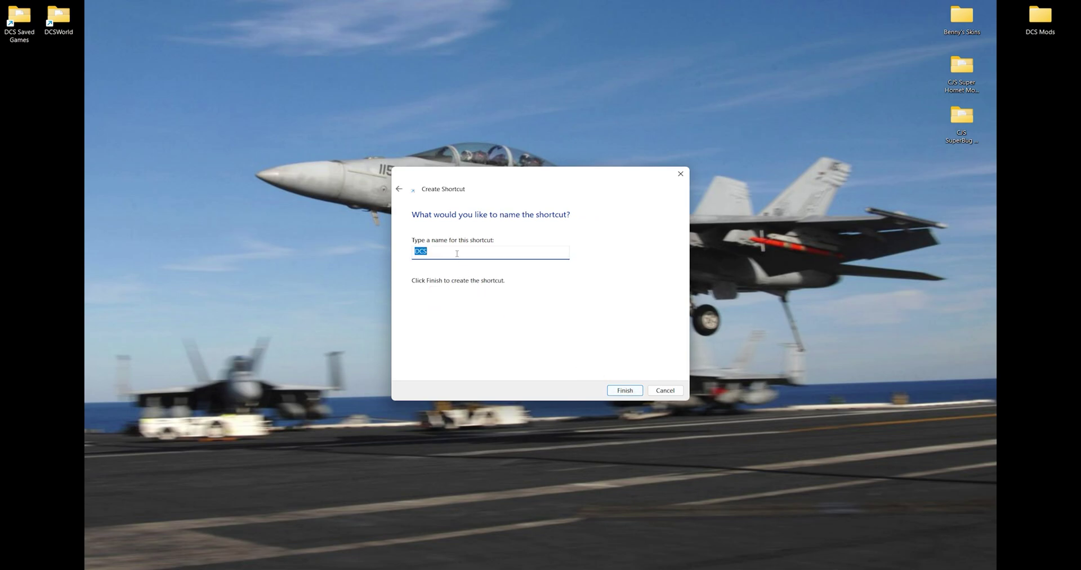
left_click(457, 253)
type("D")
type("aved Game")
type("s (2")
left_click(623, 389)
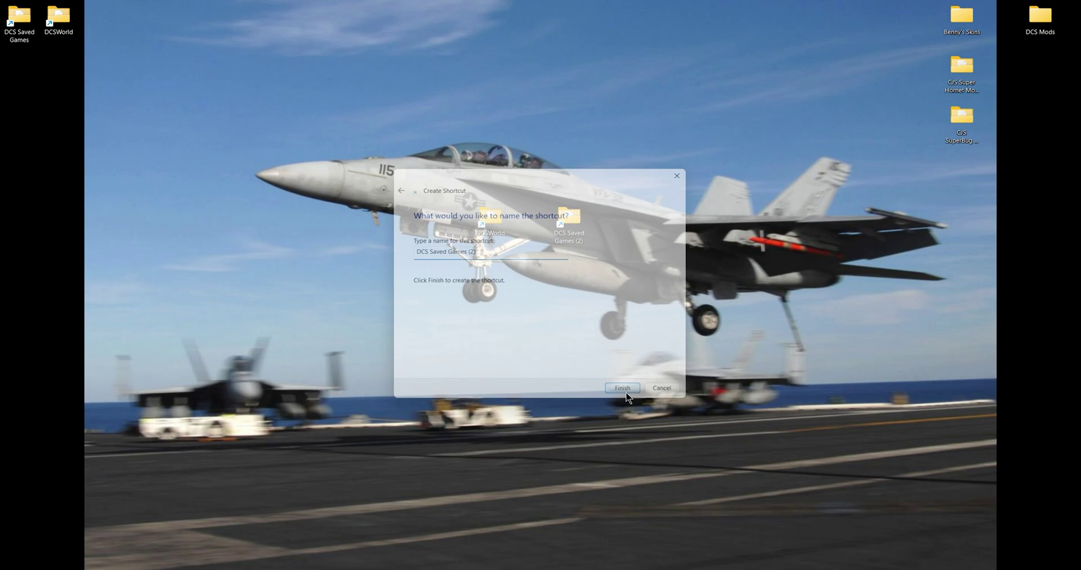
- Test the DCSWorld (2) and DCS Saved Games (2) shortcuts by opening each
double_click(491, 220)
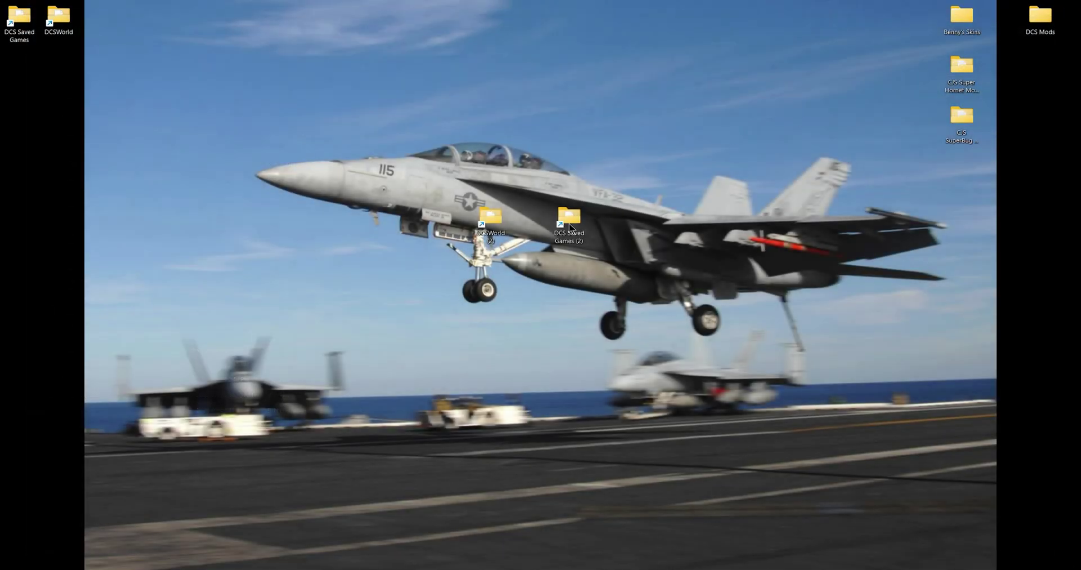
left_click(1068, 8)
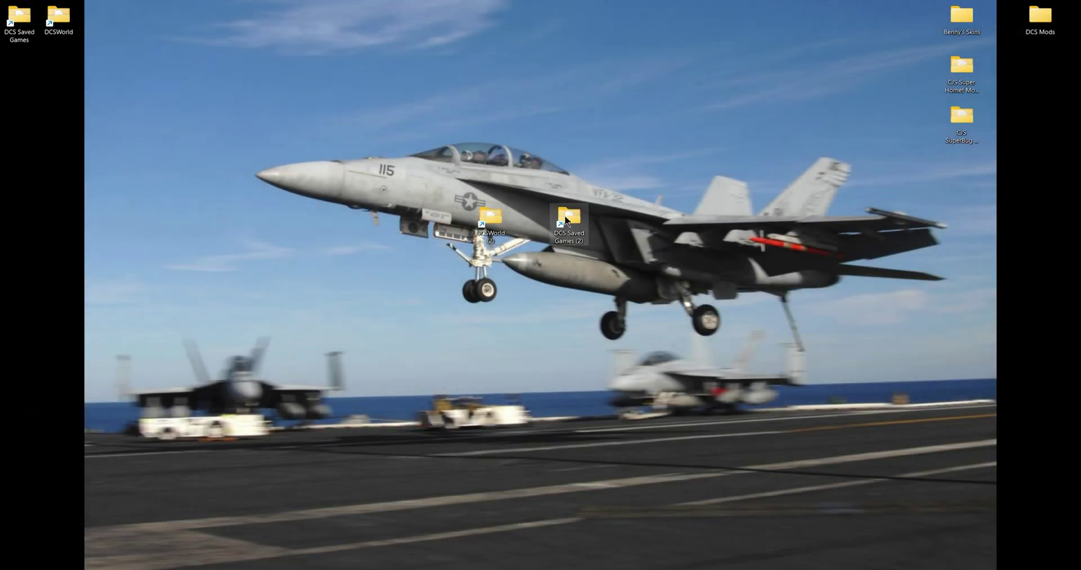
double_click(566, 219)
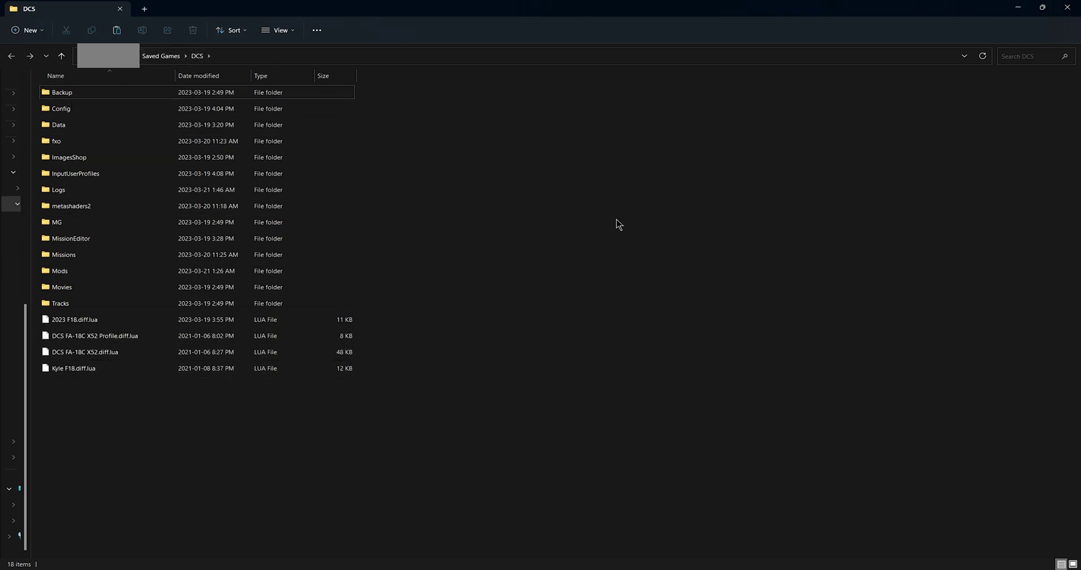
- Copy FA-18C from DCSWorld\CoreMods\aircraft and paste it into DCS World BACKUP\CoreMods
left_click(1068, 8)
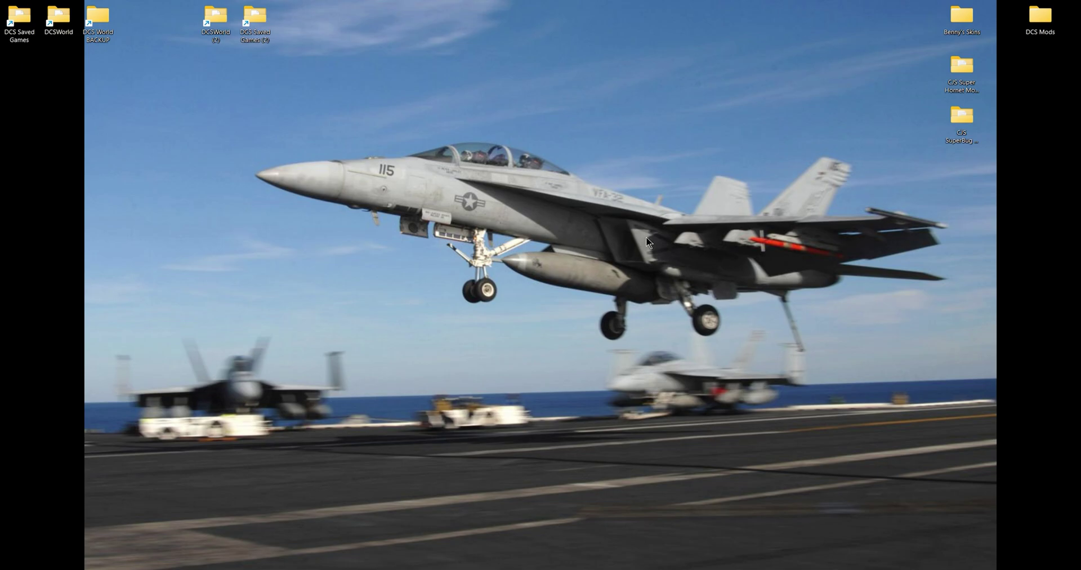
mouse_move(544, 567)
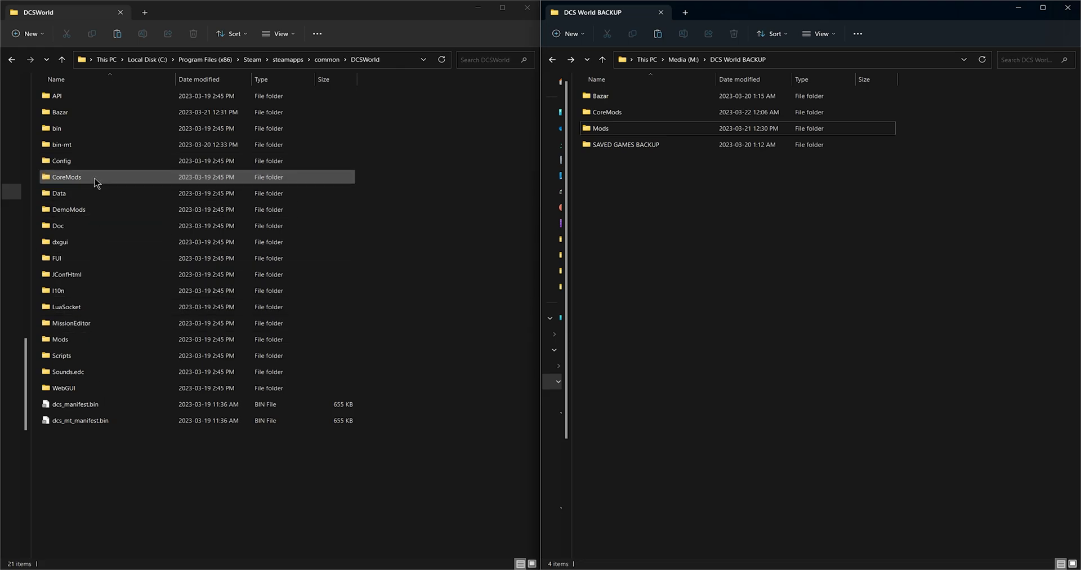
double_click(96, 179)
double_click(74, 100)
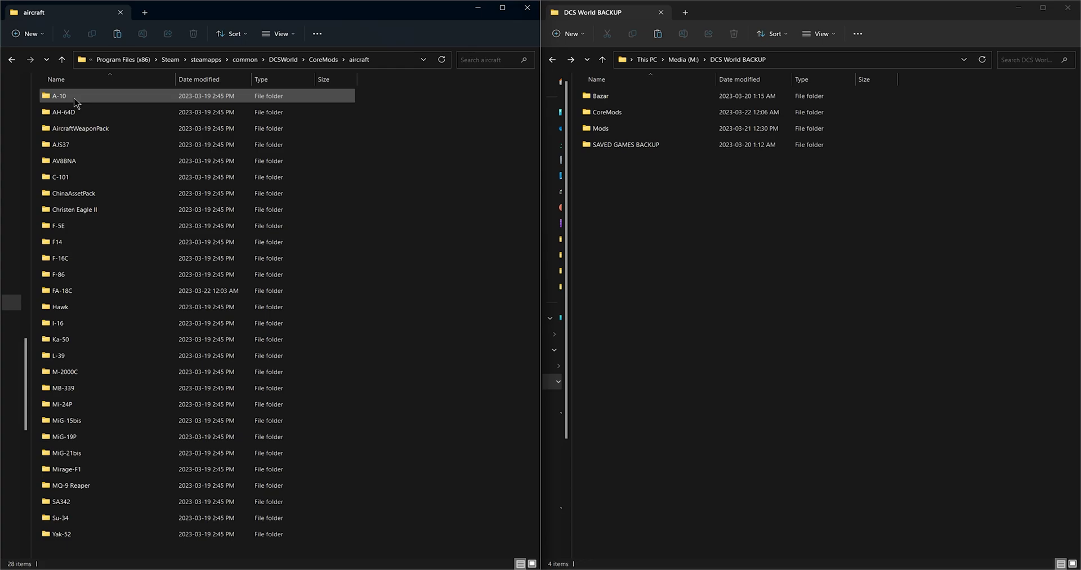
right_click(103, 291)
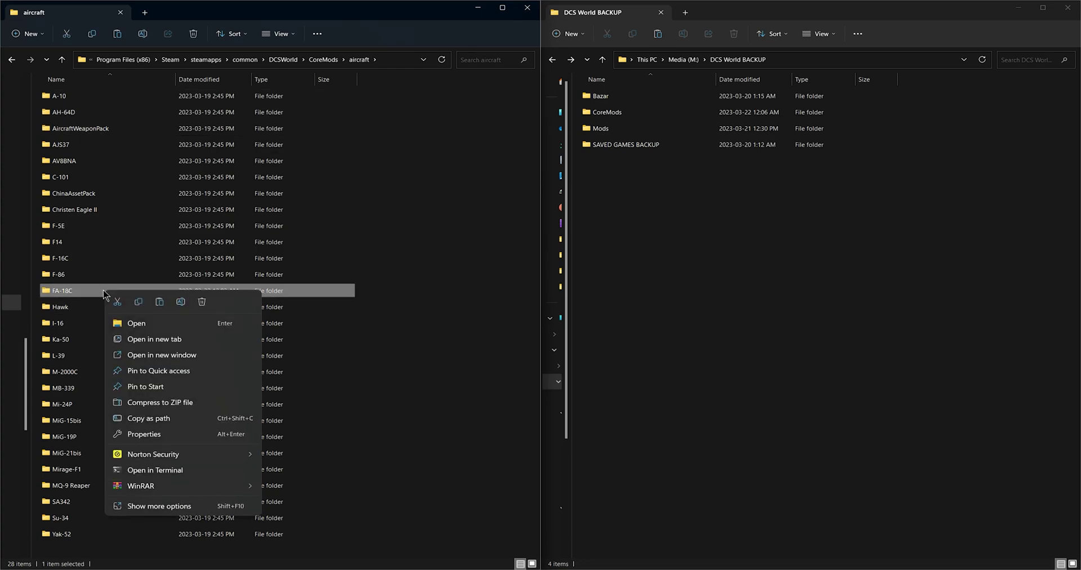
left_click(139, 302)
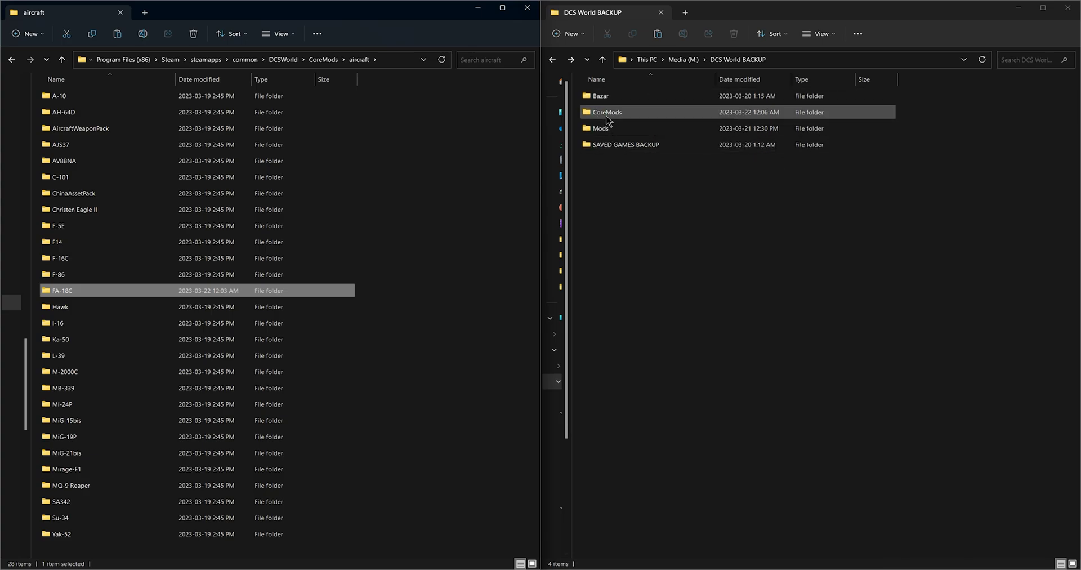
double_click(608, 114)
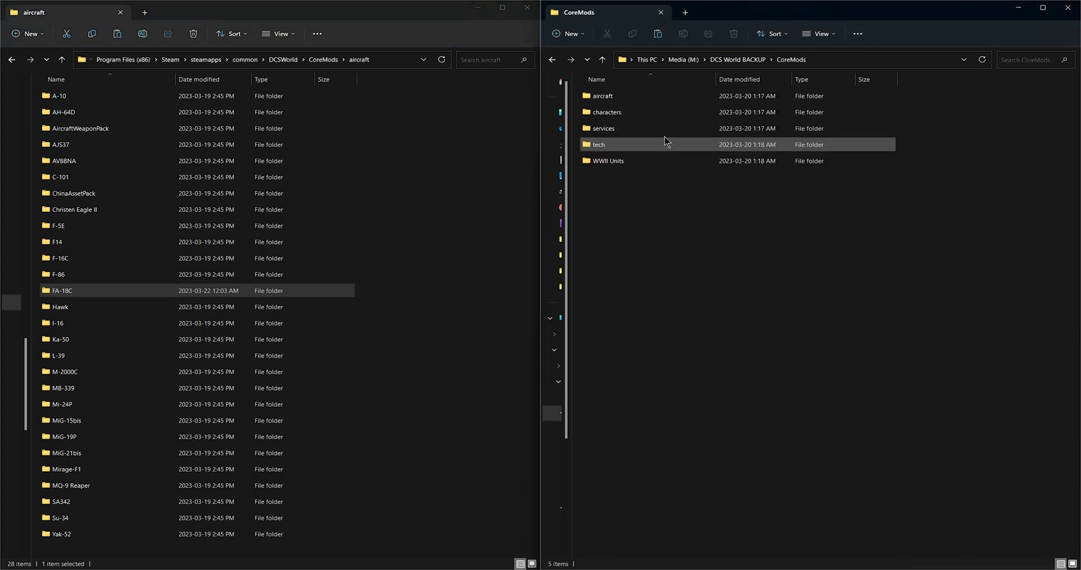
right_click(653, 233)
left_click(667, 247)
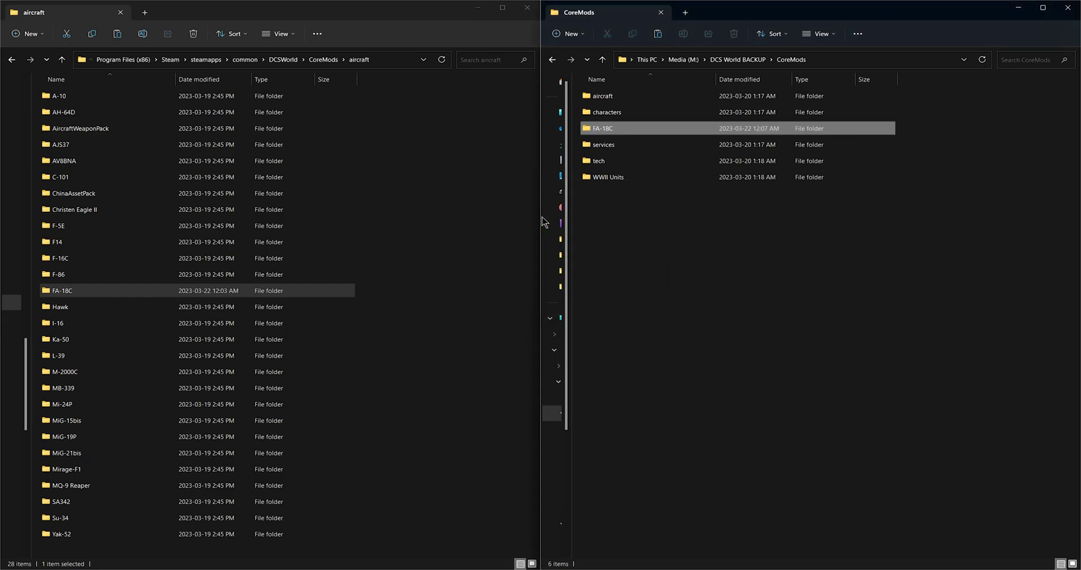
- Copy FA-18C from DCSWorld\Mods\aircraft into DCS World BACKUP\Mods, replacing existing files
left_click(738, 58)
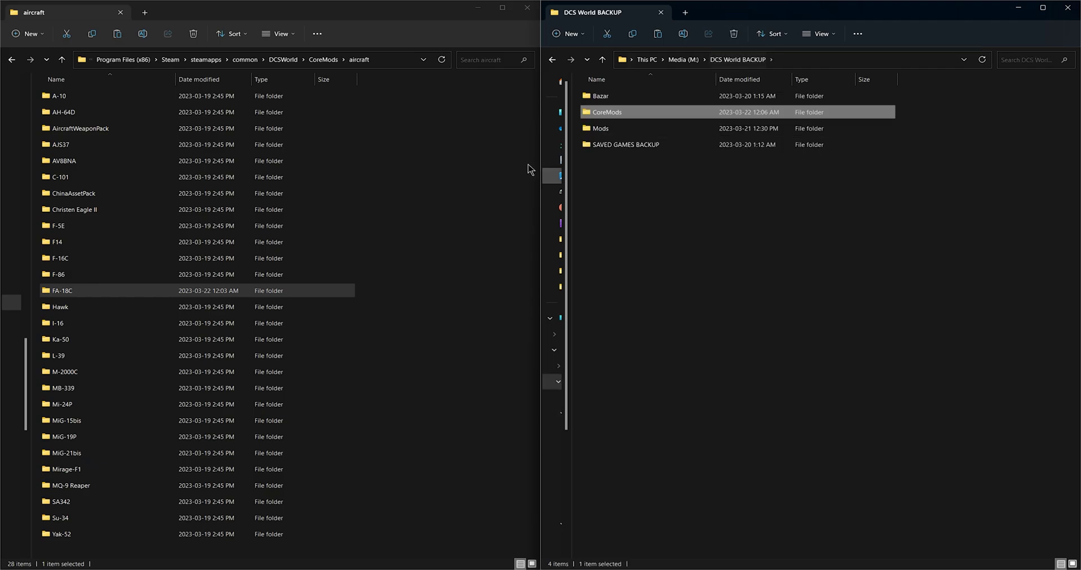
left_click(289, 60)
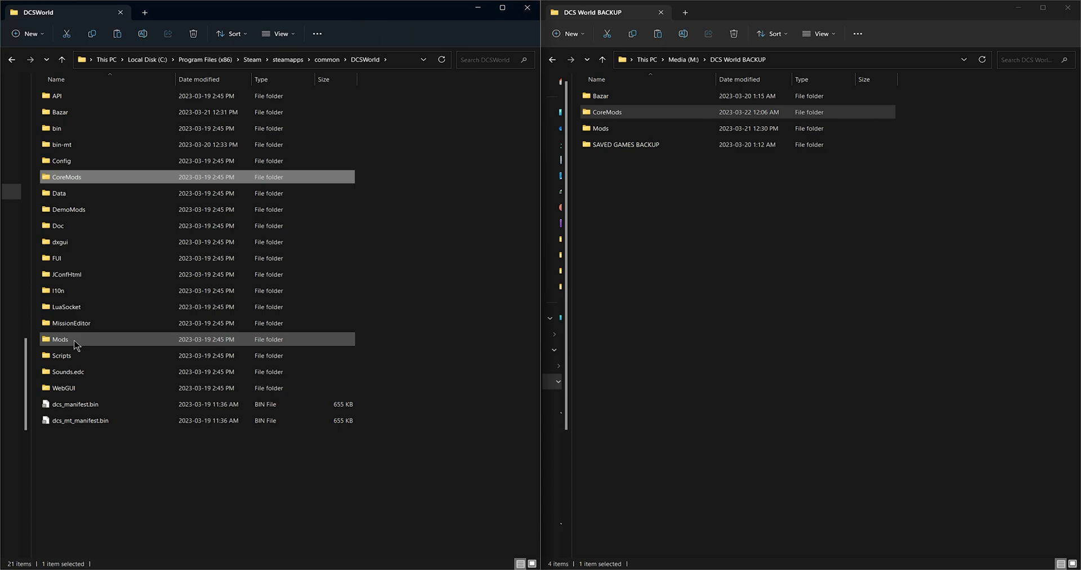
double_click(75, 340)
double_click(68, 100)
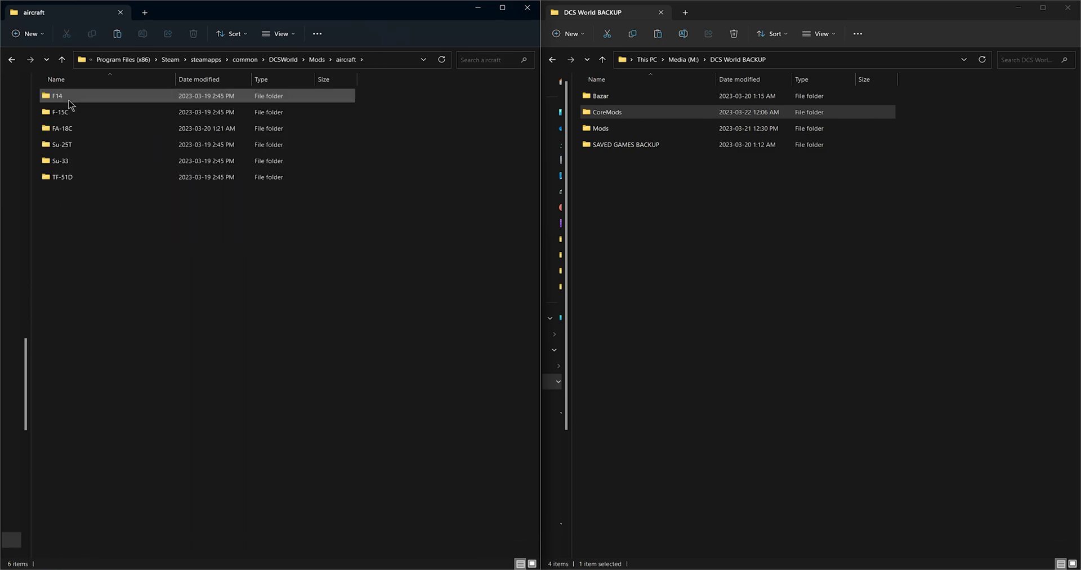
right_click(77, 128)
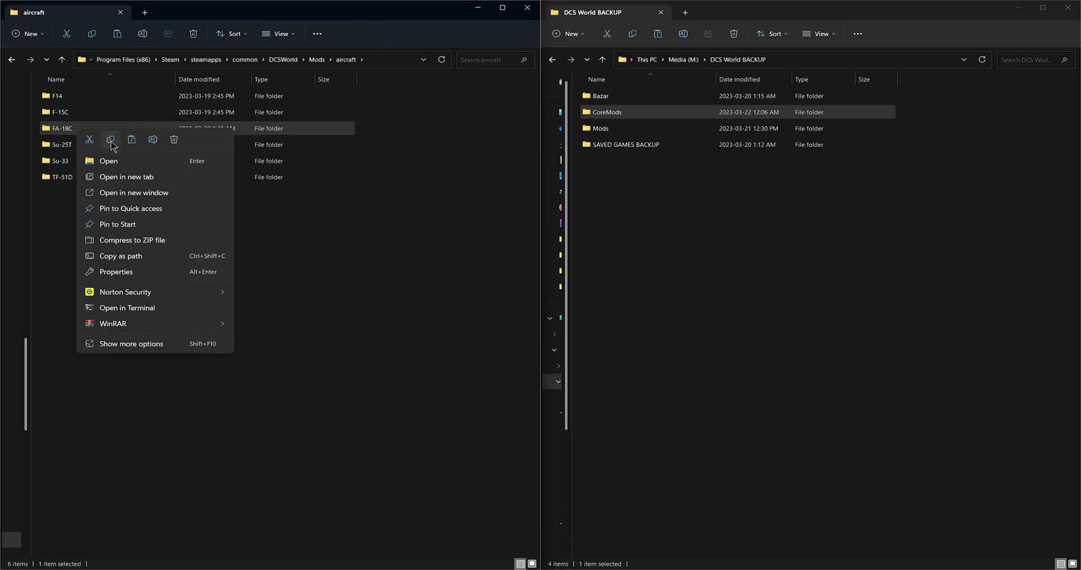
left_click(111, 143)
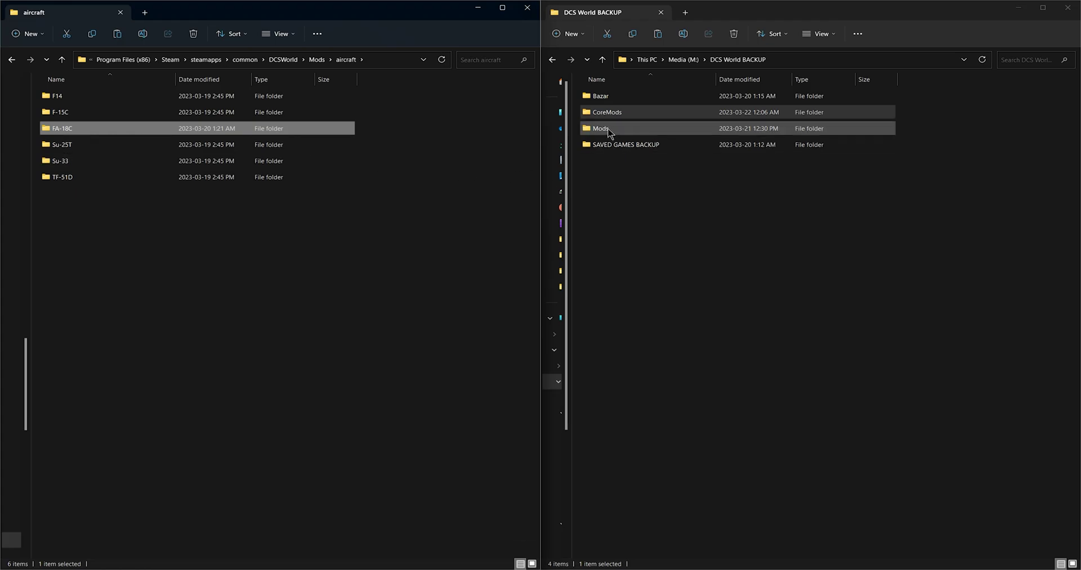
double_click(609, 131)
right_click(667, 255)
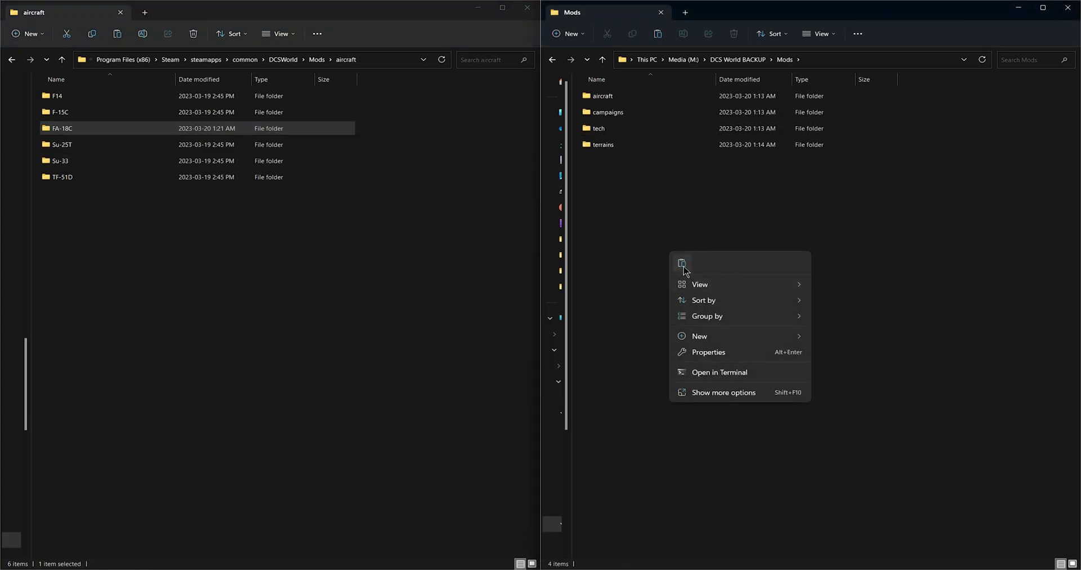
left_click(679, 258)
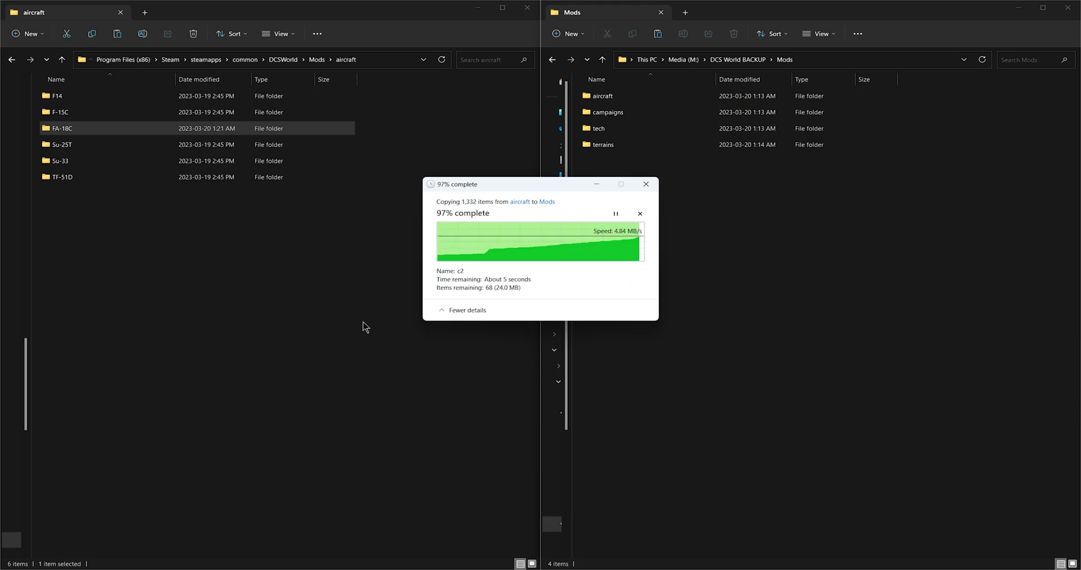
left_click(495, 252)
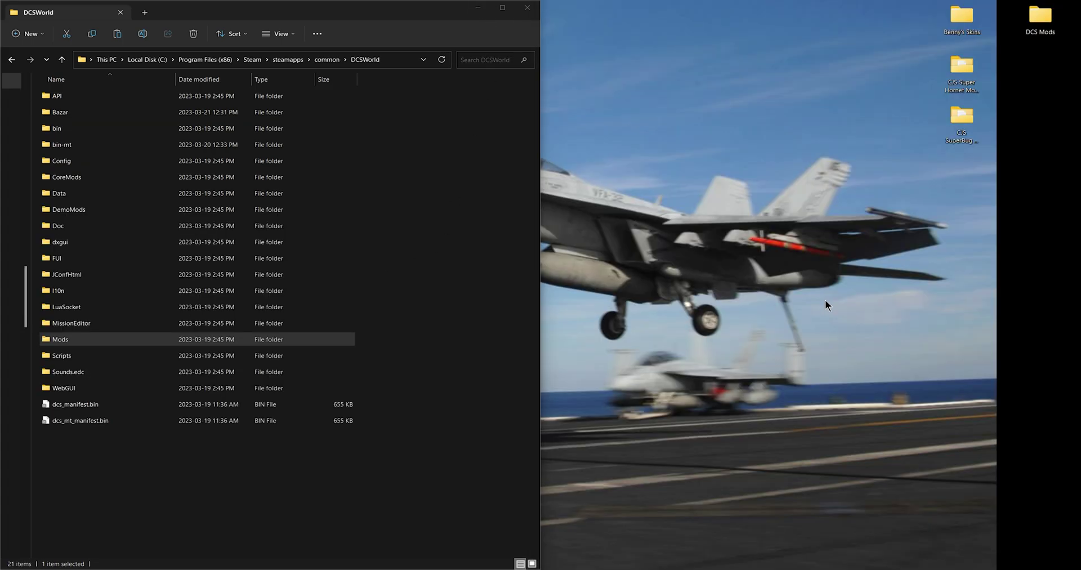
- Copy the Bazar, CoreMods and Mods folders from the CJS Super Hornet Mod v2.1 folder
double_click(966, 70)
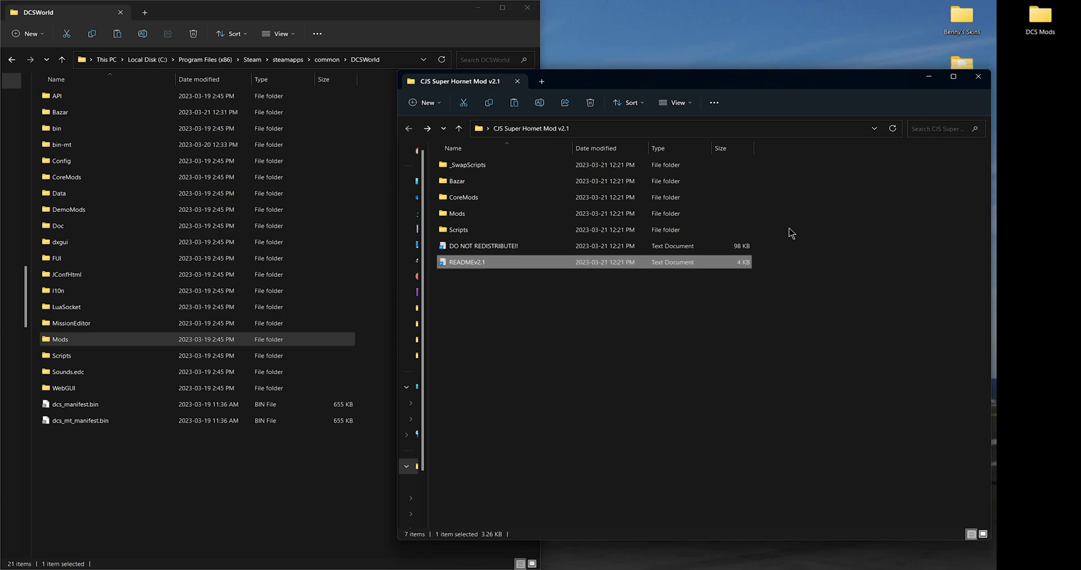
left_click(532, 297)
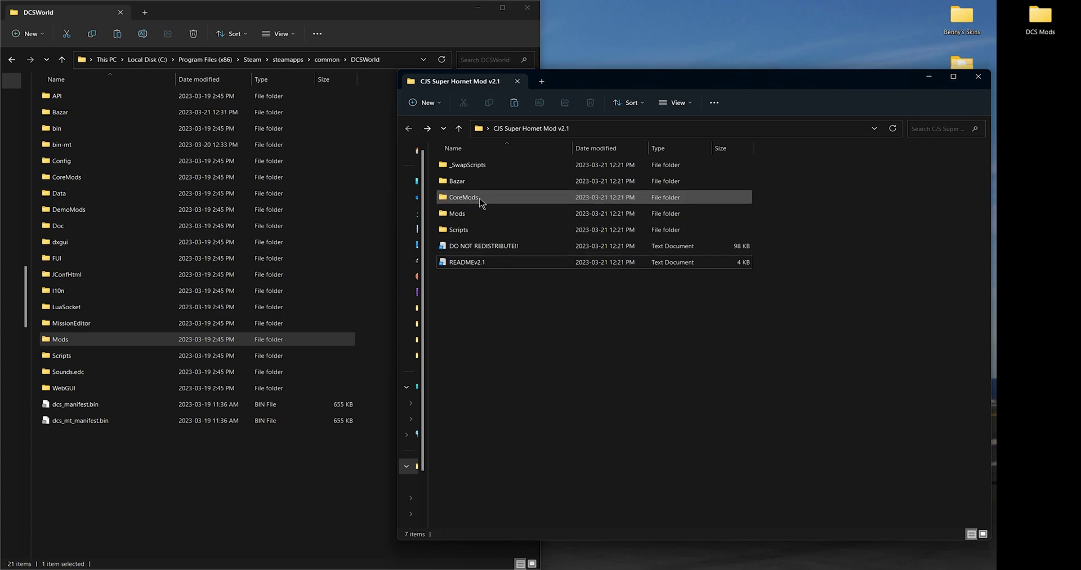
left_click(480, 181)
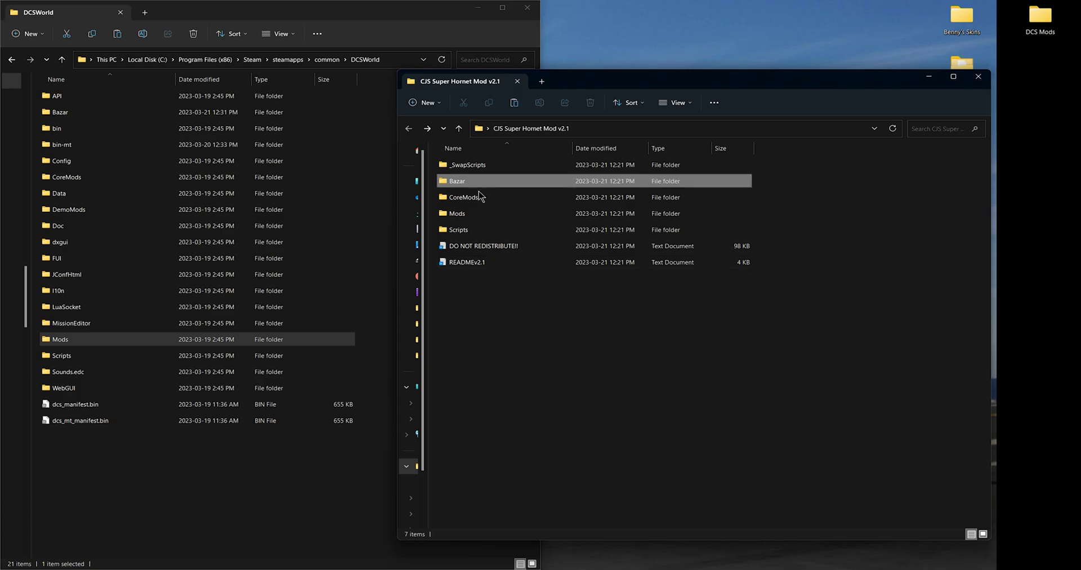
left_click(482, 199, "ctrl")
left_click(475, 213, "ctrl")
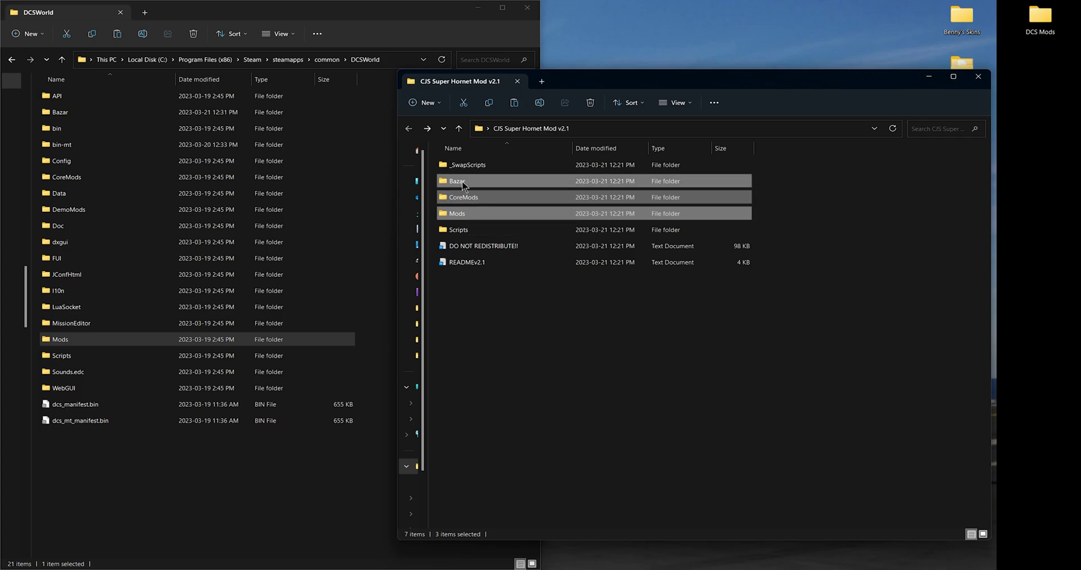
right_click(465, 187)
left_click(497, 193)
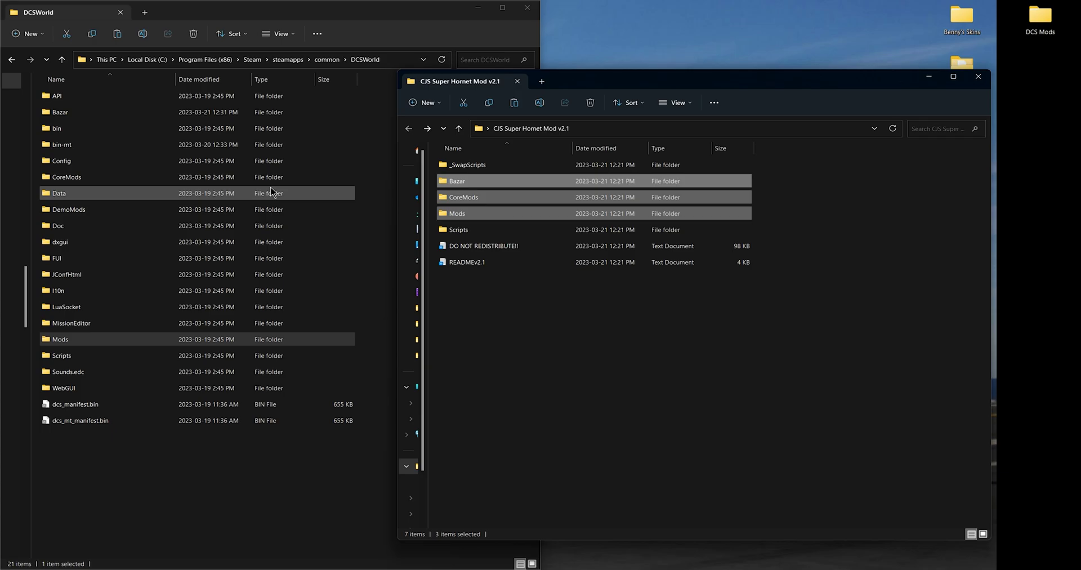
- Paste the three folders into DCSWorld, replacing the existing same-named files
left_click(178, 462)
right_click(178, 461)
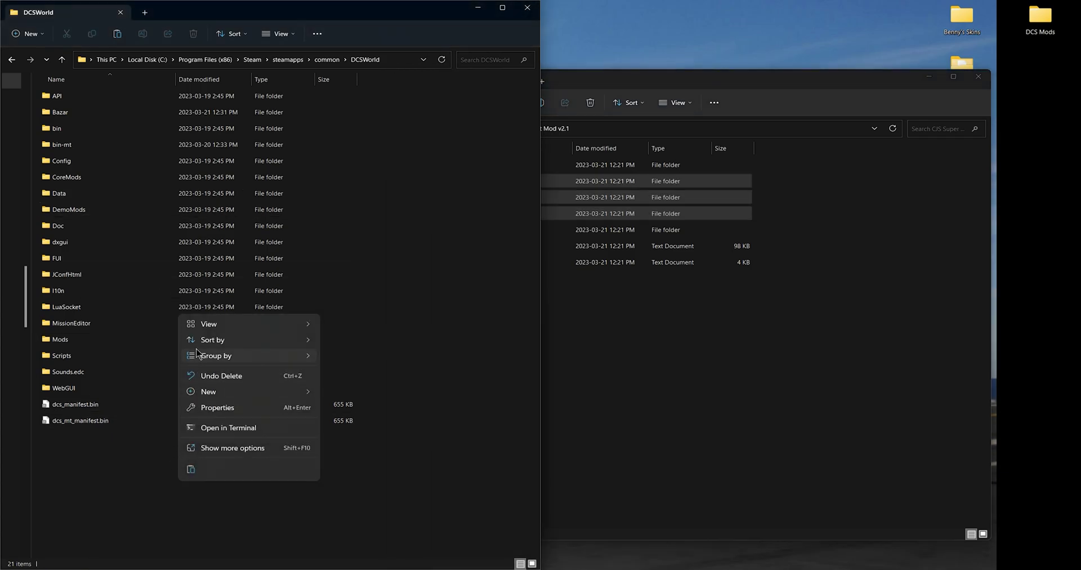
right_click(138, 468)
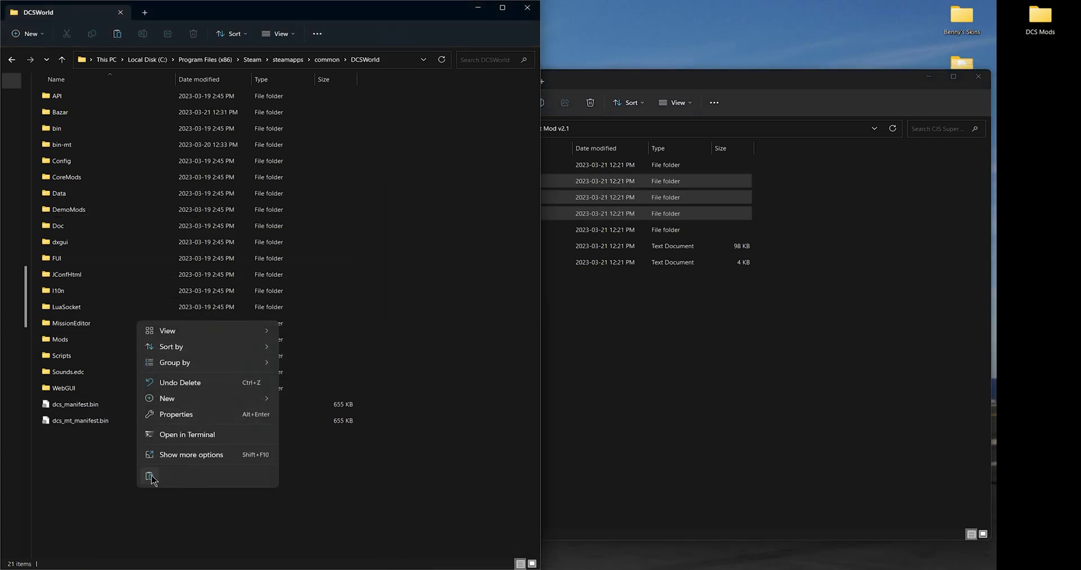
left_click(150, 476)
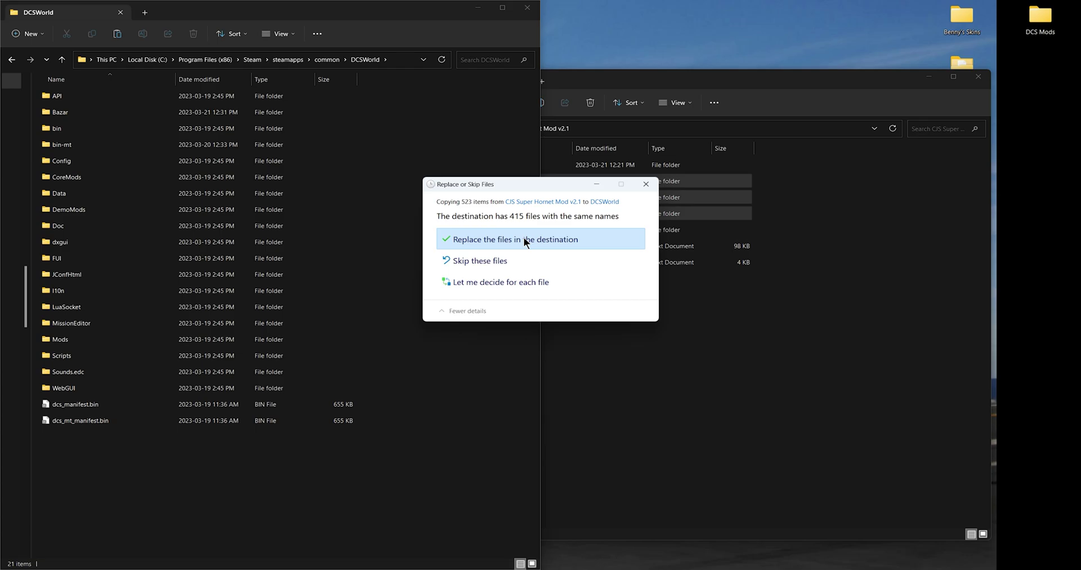
left_click(524, 238)
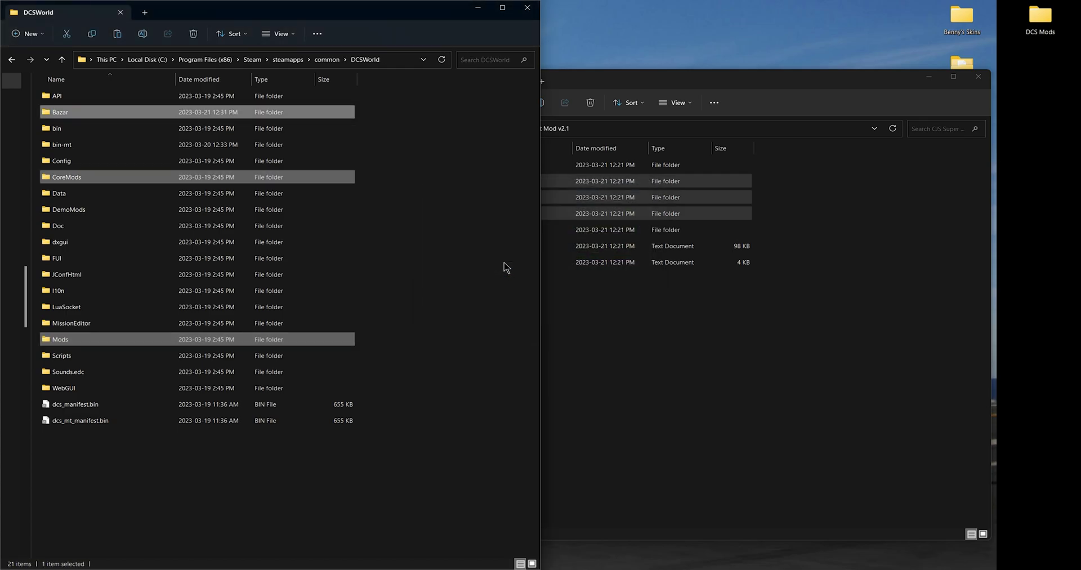
left_click(640, 78)
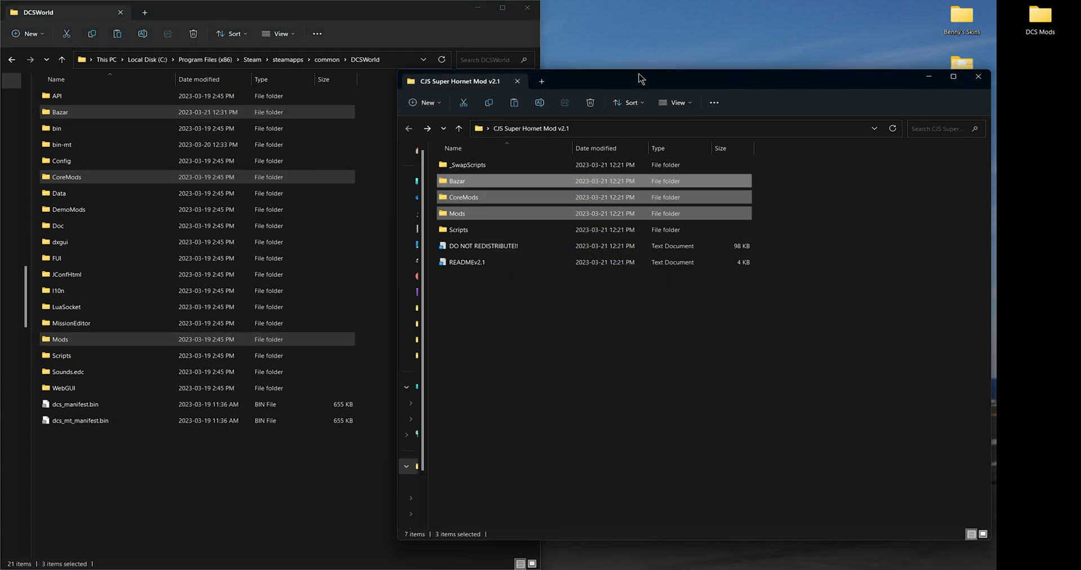
- Open Benny's Growler Skins and read its INSTALL GUIDE on the EA-18G livery destinations
left_click(977, 79)
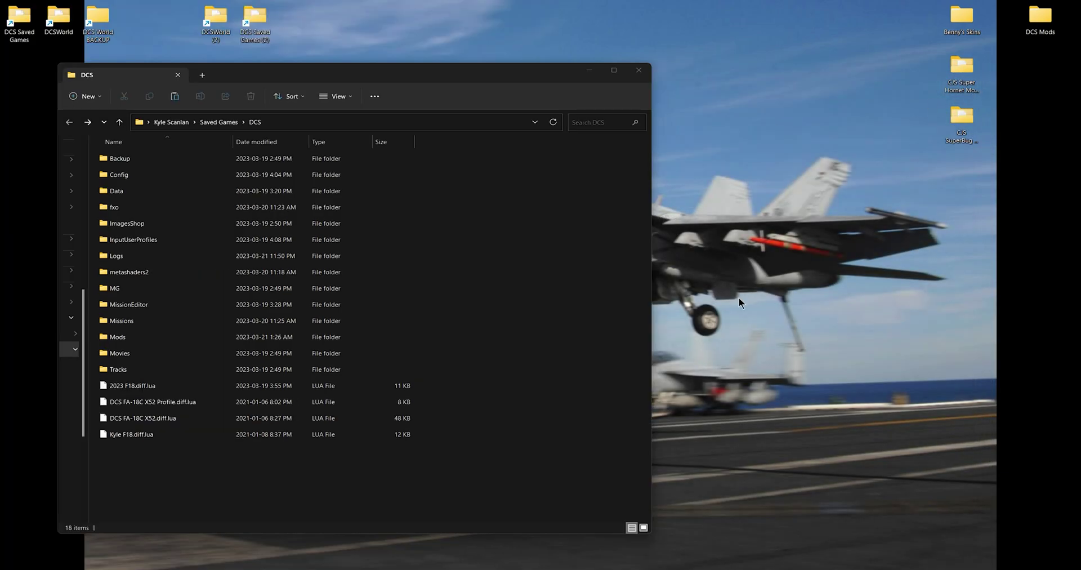
double_click(959, 21)
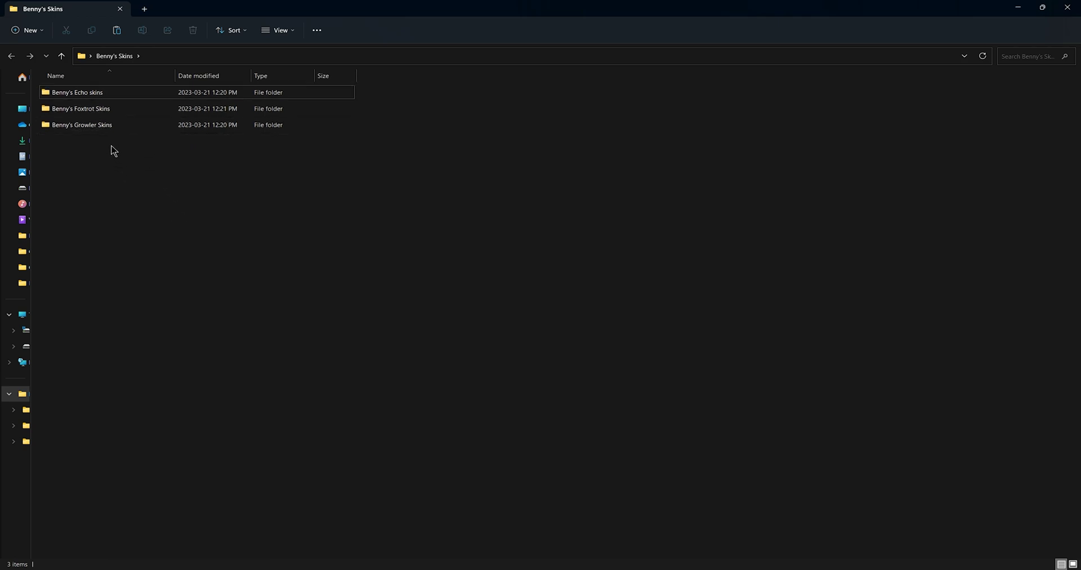
double_click(106, 125)
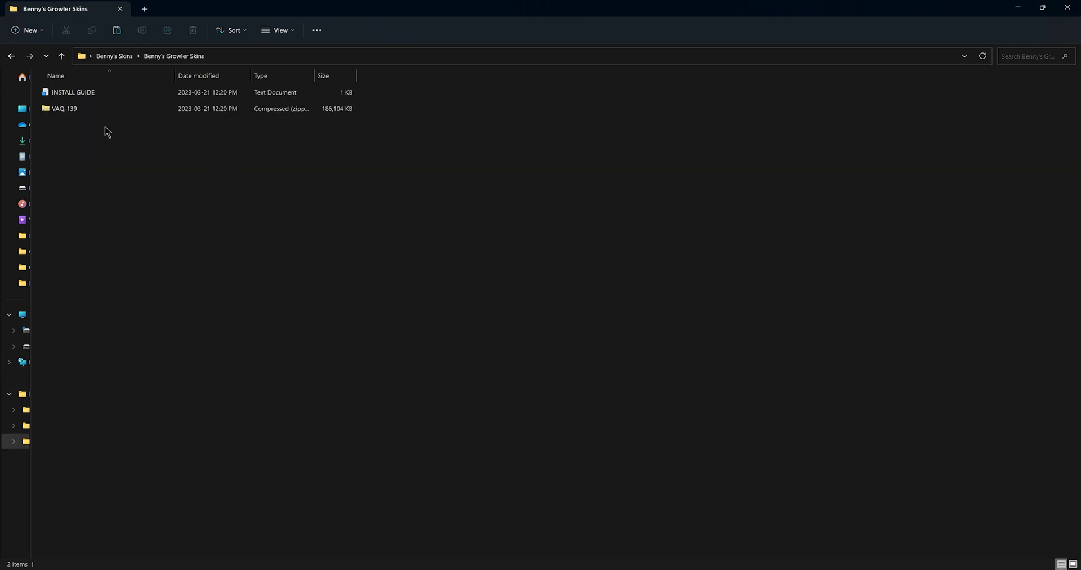
double_click(101, 93)
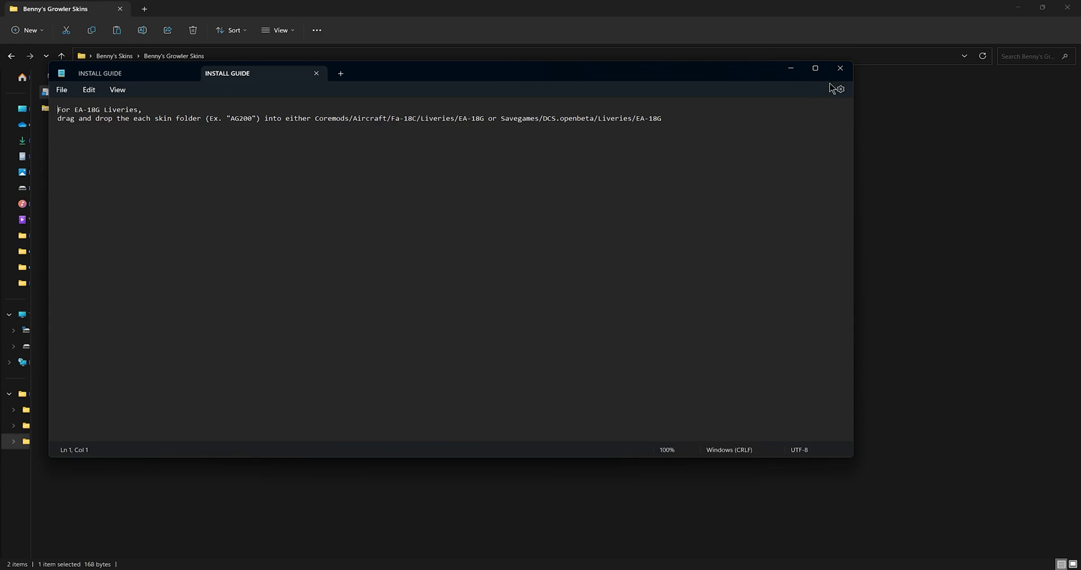
left_click(837, 68)
left_click(102, 140)
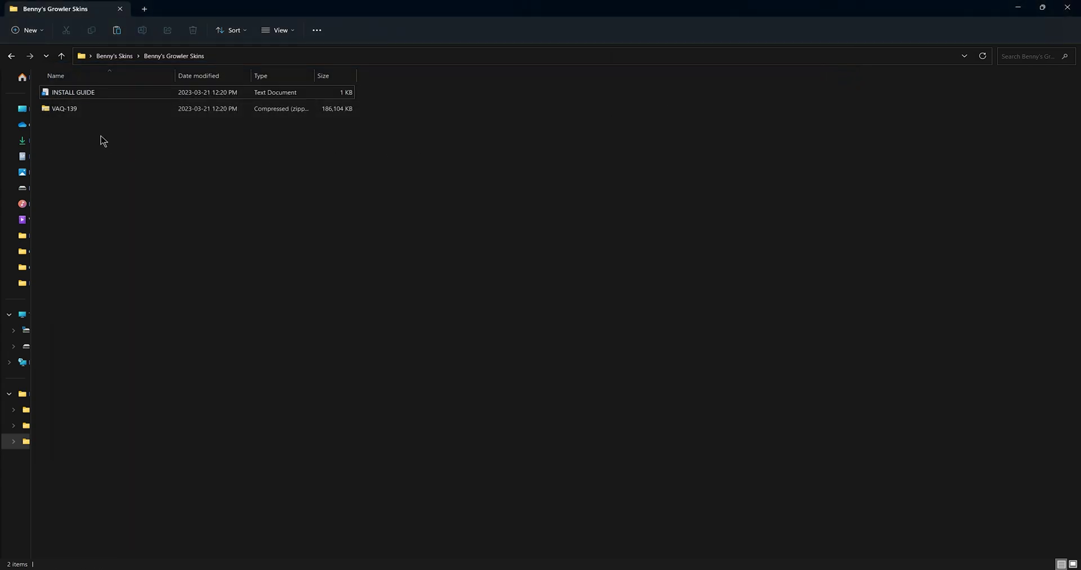
- Copy the four NA skin folders from the VAQ-139 archive
double_click(73, 111)
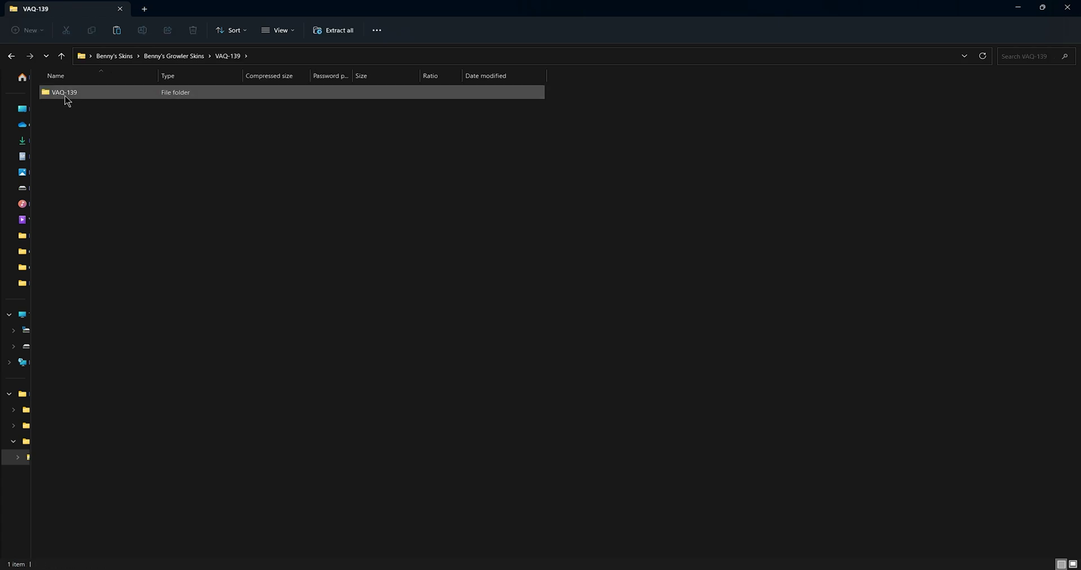
double_click(66, 96)
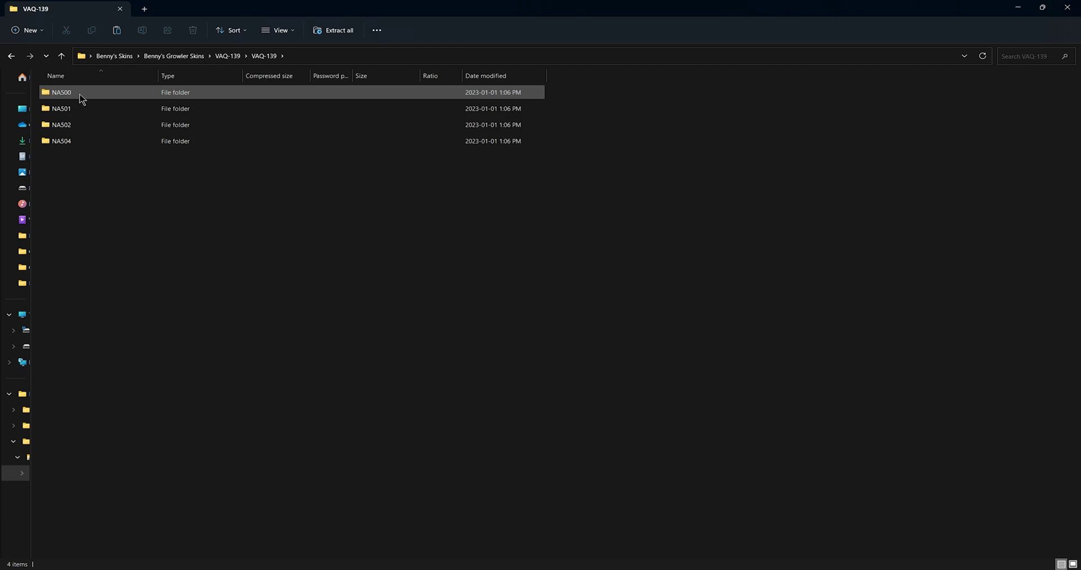
left_click_drag(99, 172, 62, 90)
right_click(62, 92)
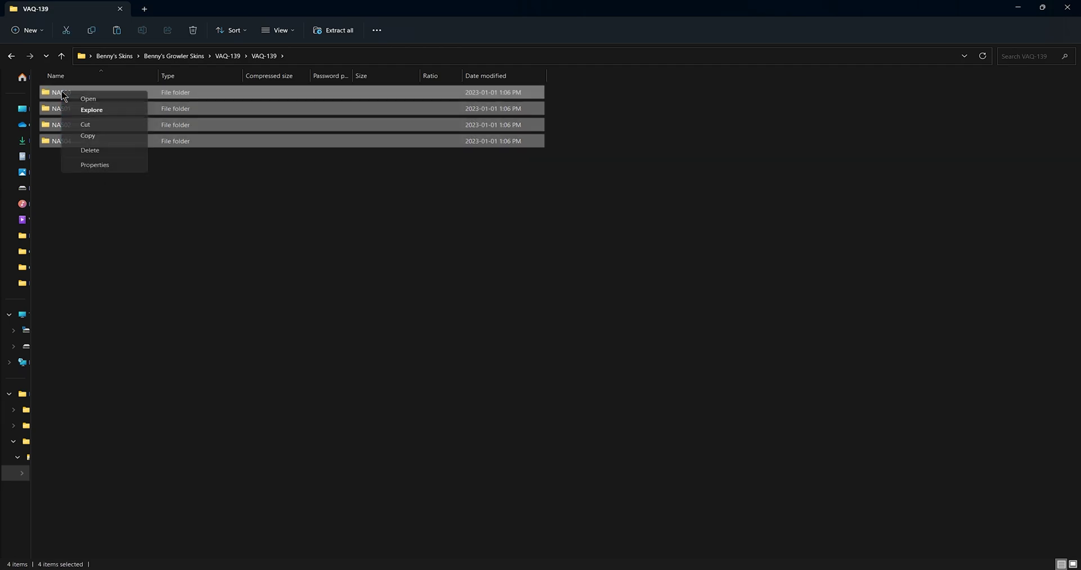
left_click(102, 137)
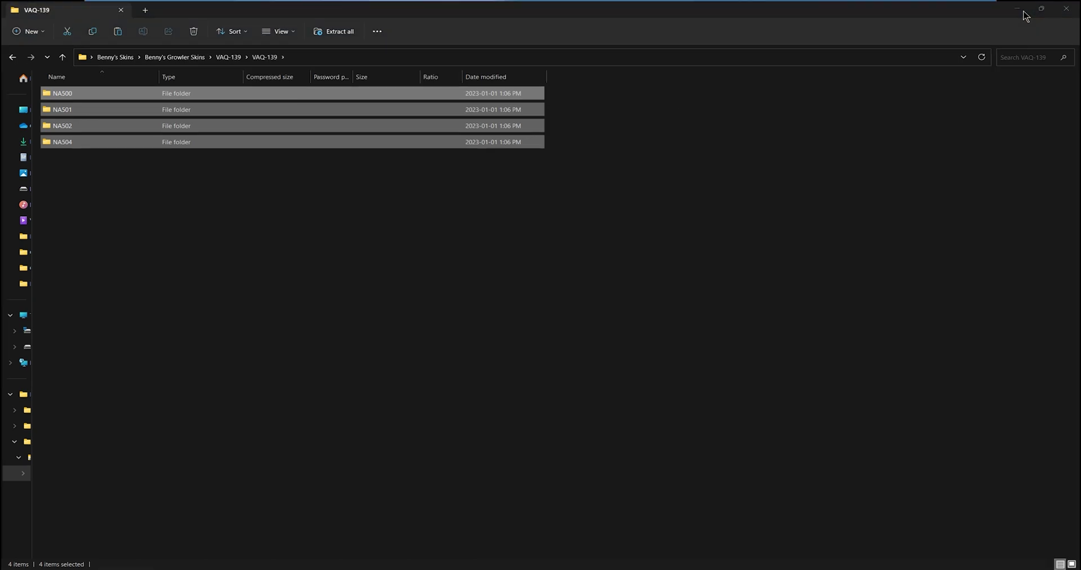
- Create a new Liveries folder inside Saved Games\DCS
left_click(1021, 9)
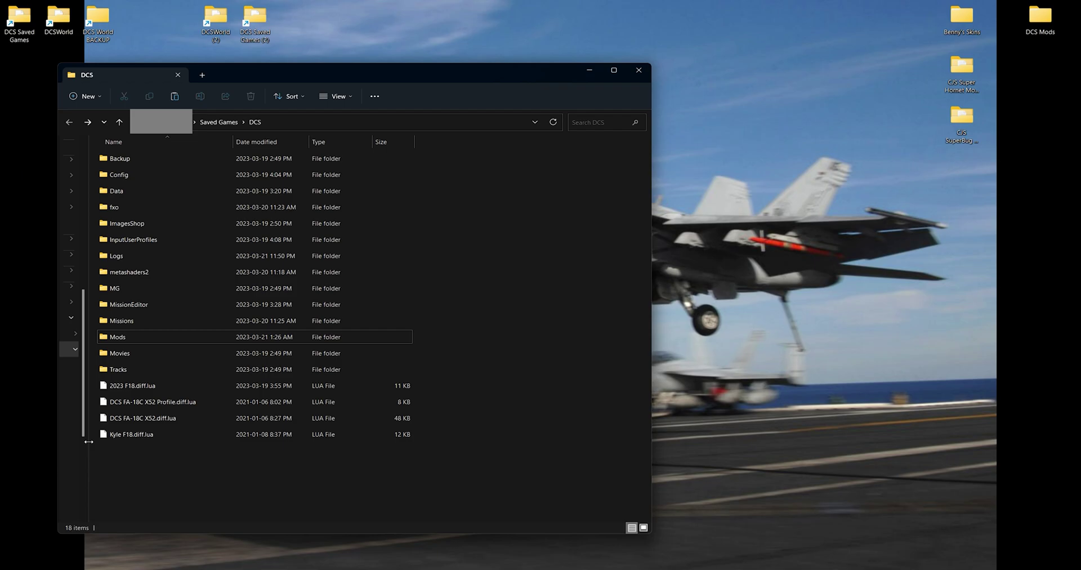
right_click(190, 478)
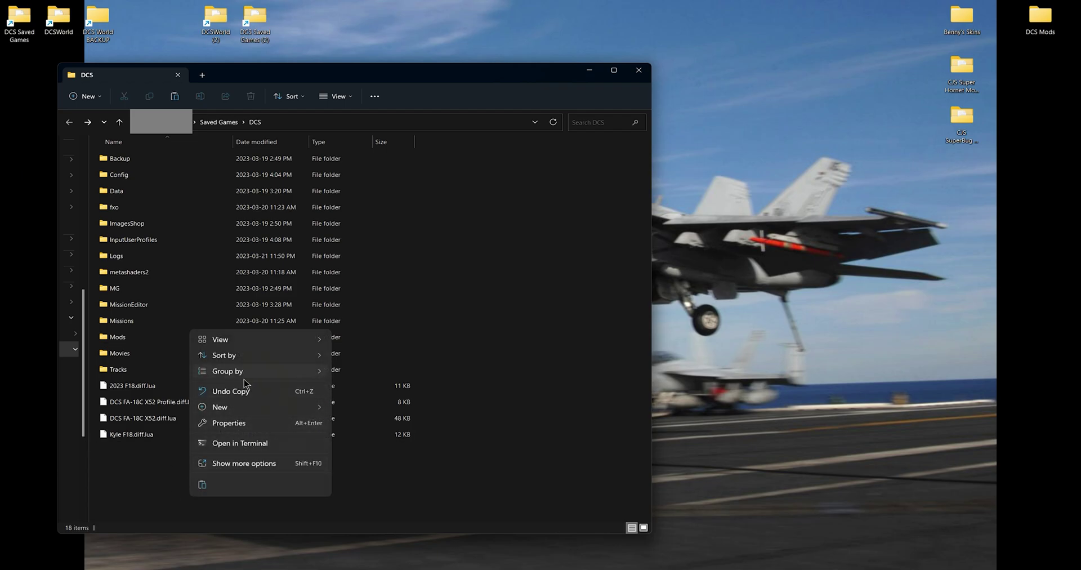
mouse_move(248, 412)
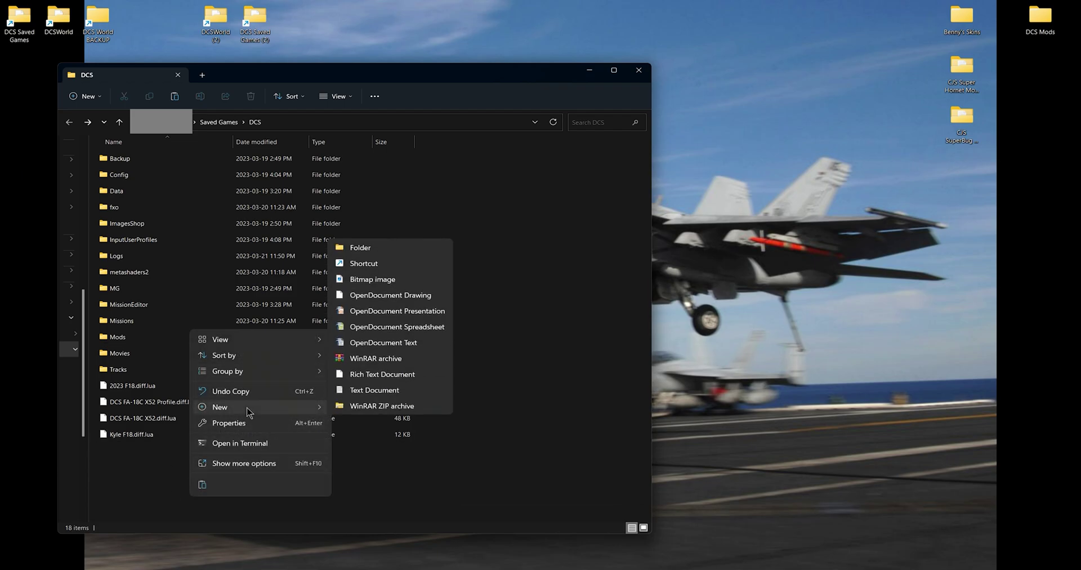
left_click(381, 249)
type("Liveries")
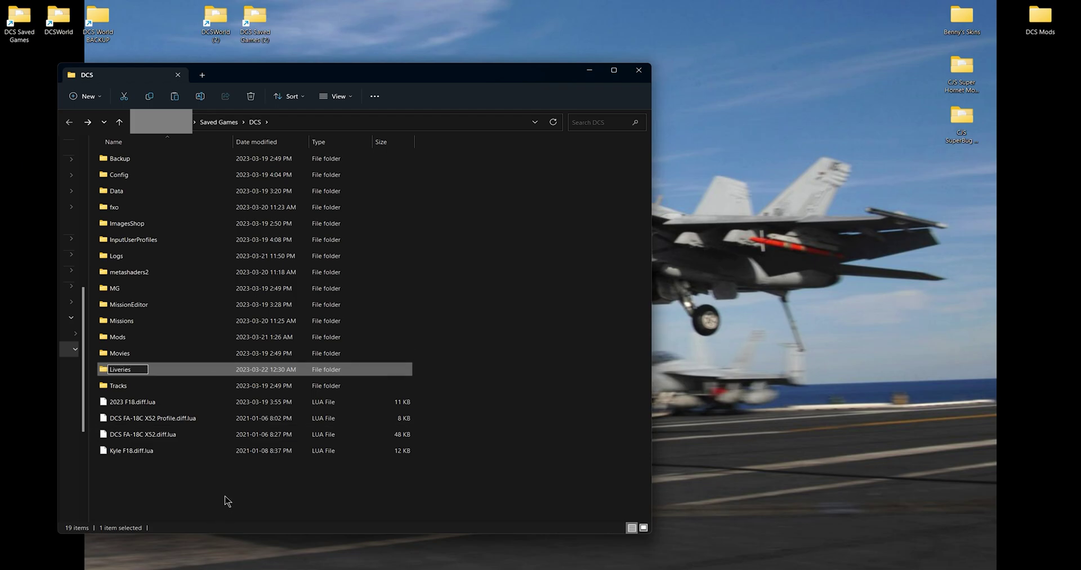
key("Return")
- Create an EA-18G folder inside Liveries and paste the VAQ-139 skin folders into it
double_click(136, 256)
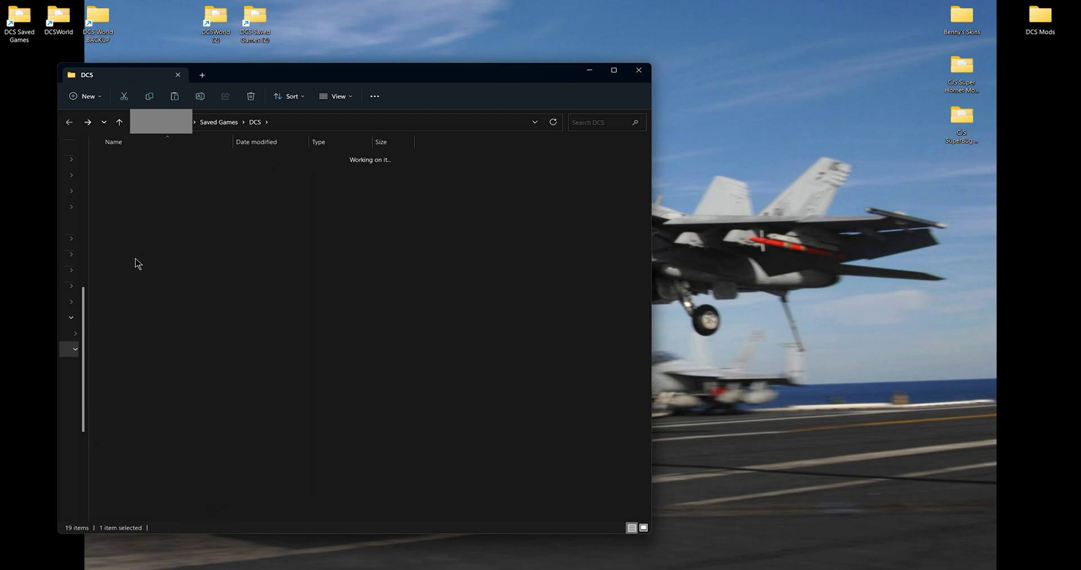
right_click(236, 240)
mouse_move(284, 340)
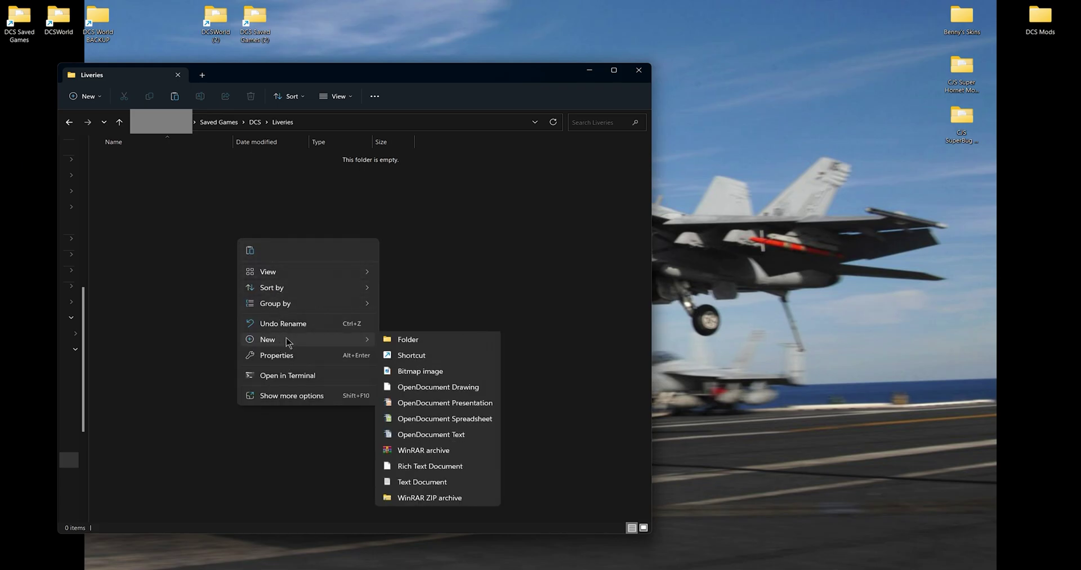
left_click(416, 343)
type("EA-18G")
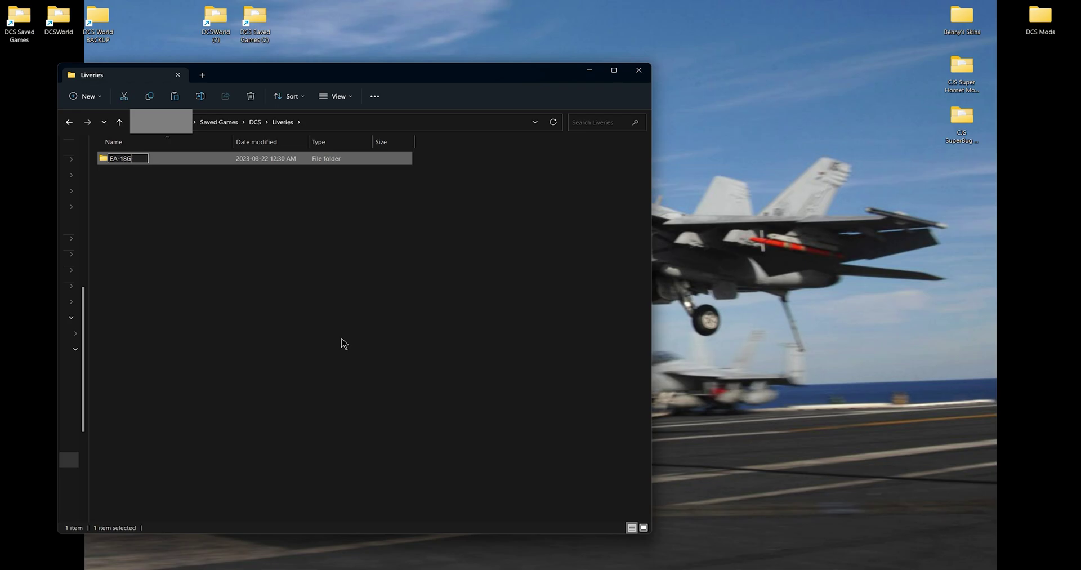
key("Return")
double_click(142, 161)
right_click(194, 217)
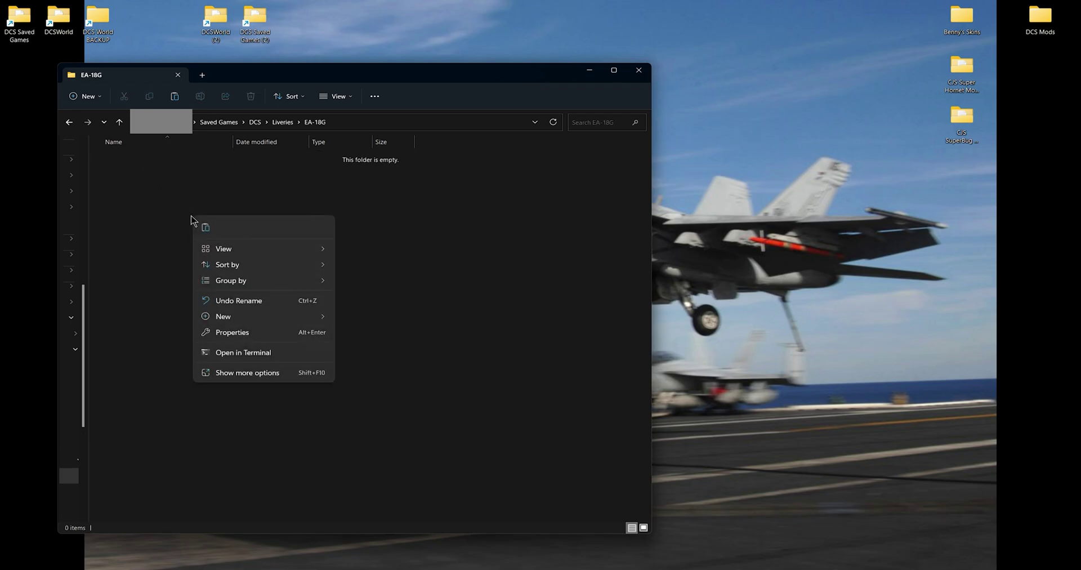
key("Escape")
key("ctrl+v")
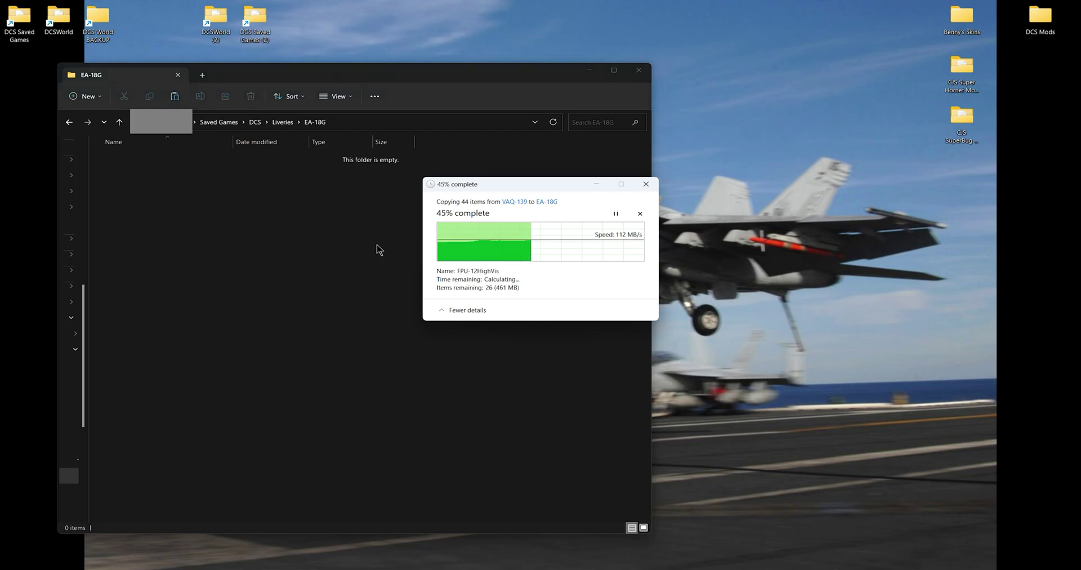
key("alt+Up")
key("alt+Up")
- Copy the three AC skin folders from Benny's Echo skins VFA-83 (2022) archive
double_click(957, 23)
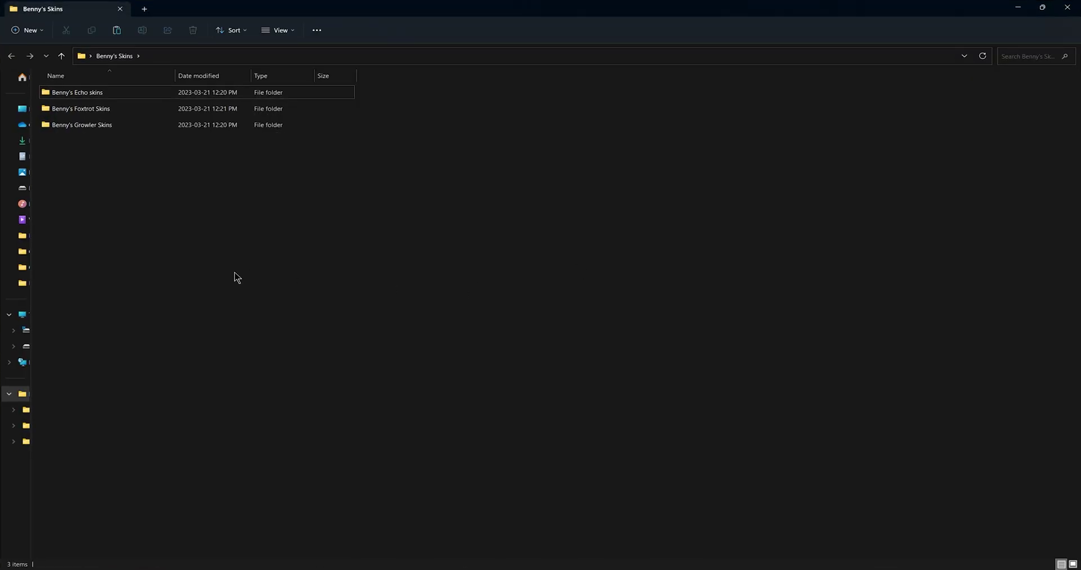
double_click(112, 92)
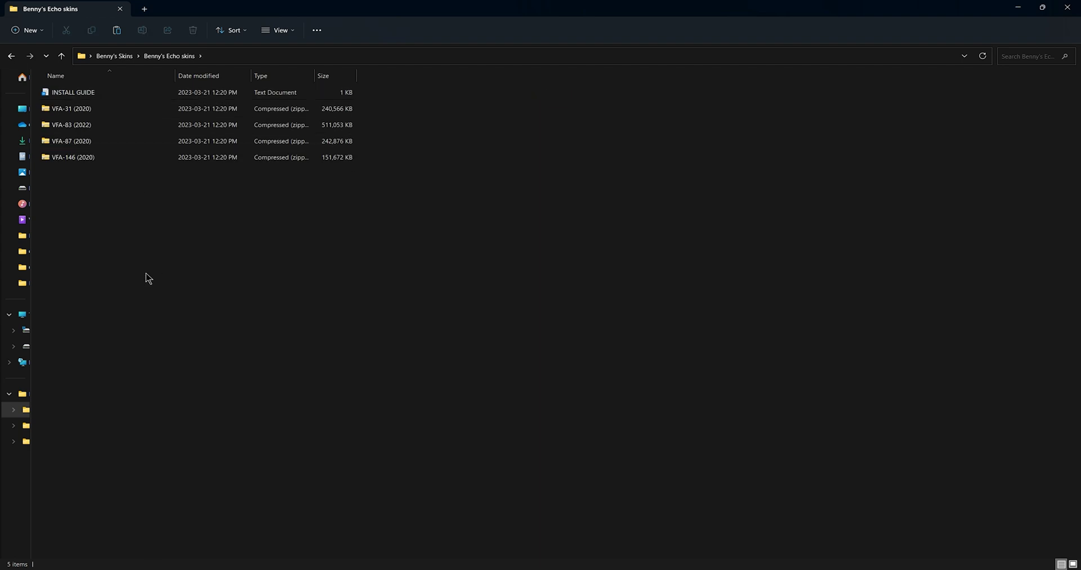
double_click(80, 125)
double_click(81, 96)
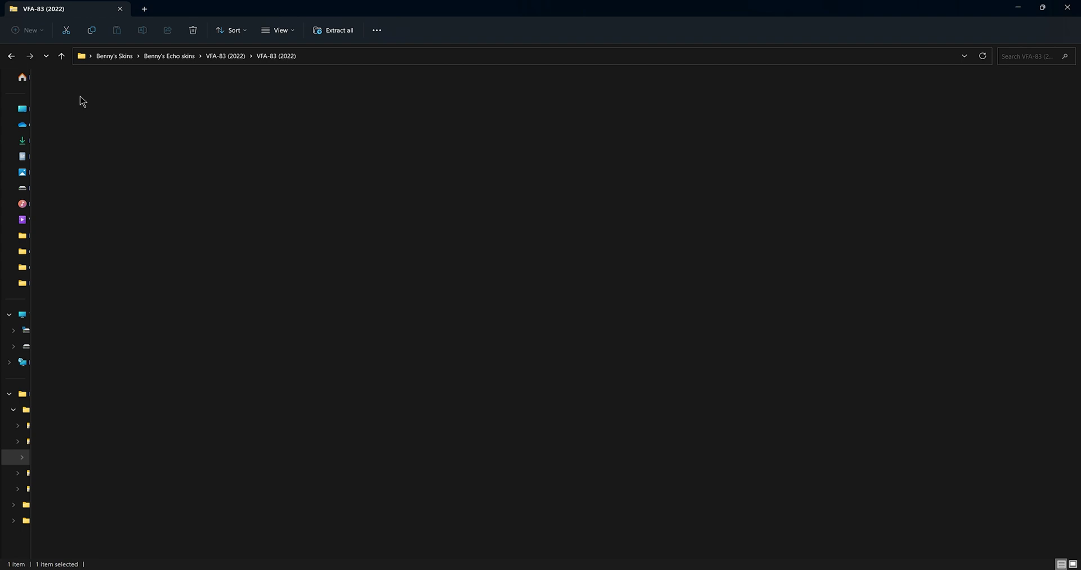
left_click_drag(128, 144, 71, 90)
right_click(71, 90)
left_click(117, 137)
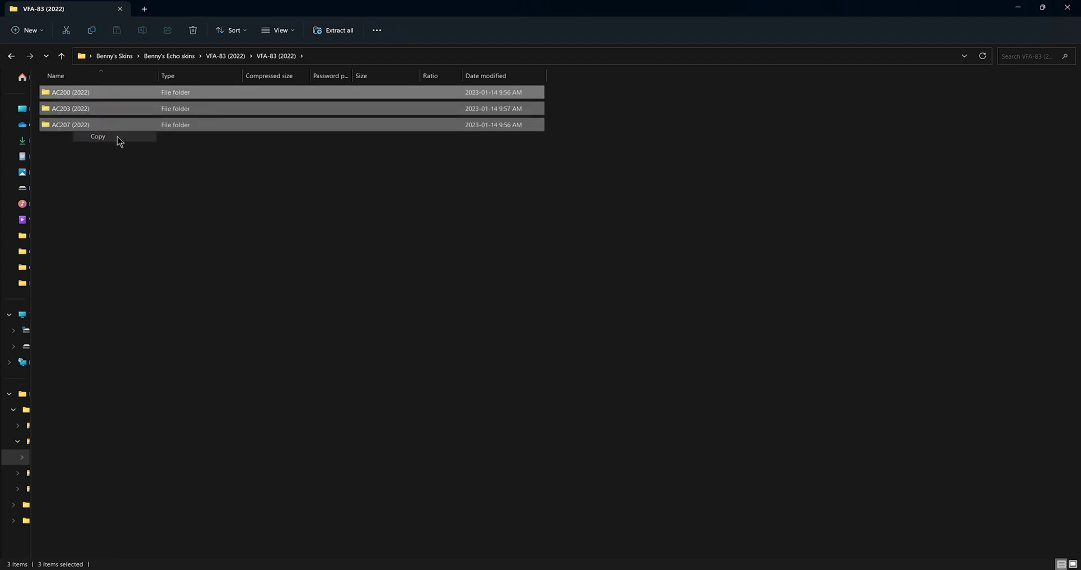
- Create an FA-18E folder in Liveries and paste the VFA-83 skins into it
left_click(1017, 10)
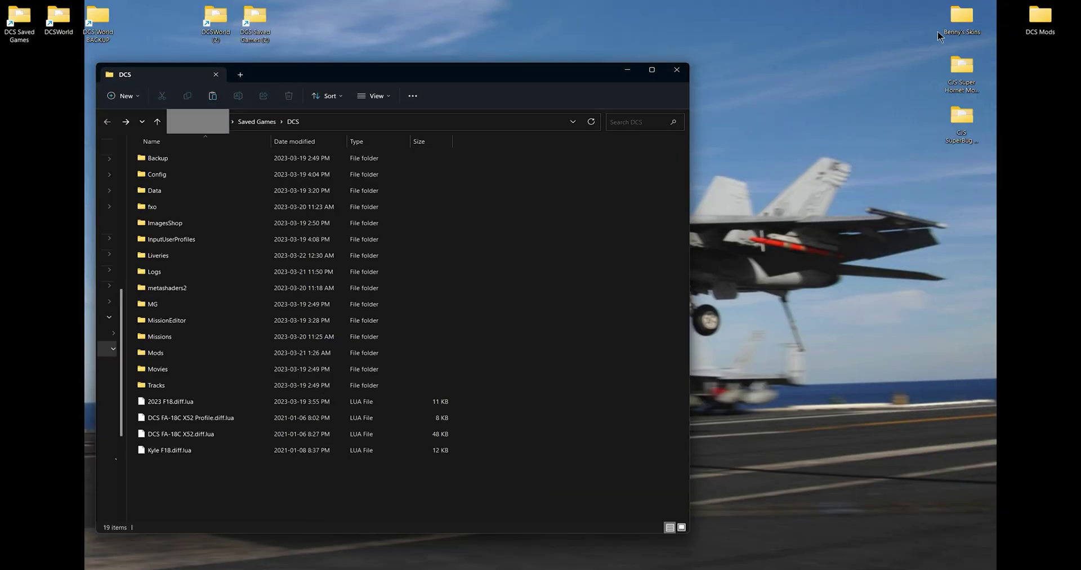
double_click(210, 258)
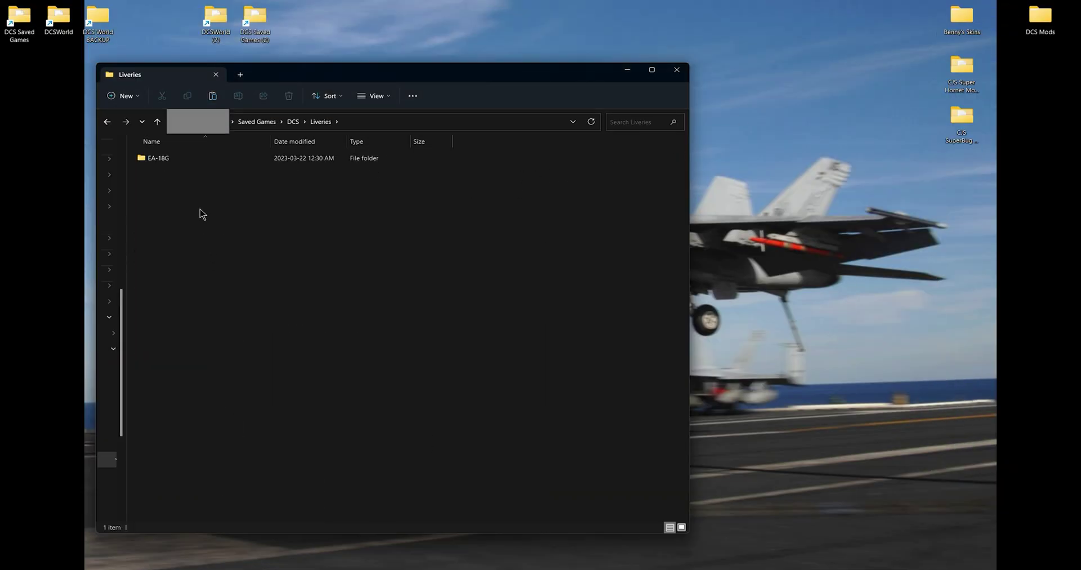
right_click(201, 210)
mouse_move(236, 244)
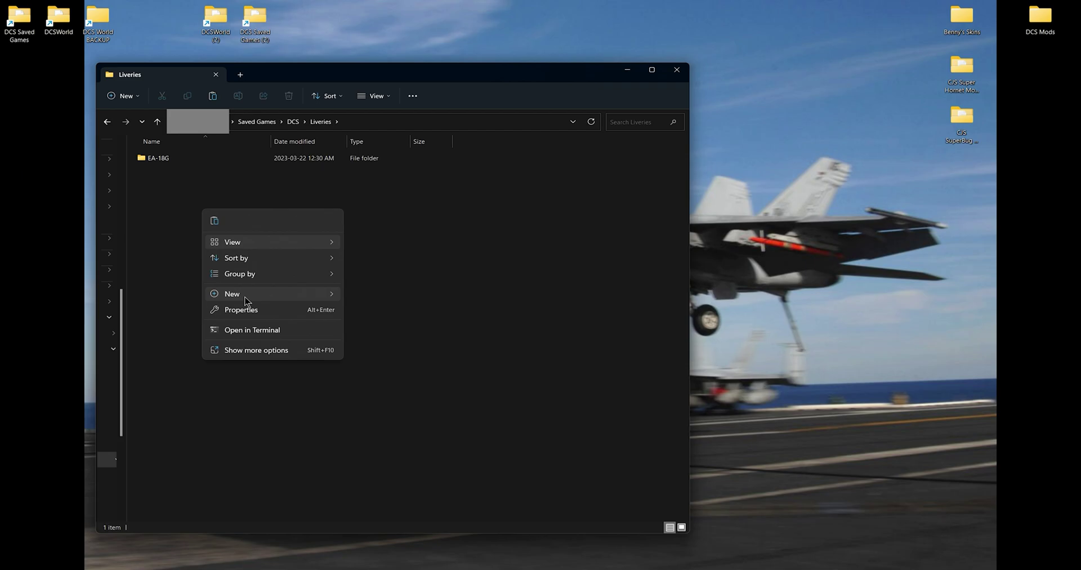
mouse_move(246, 300)
left_click(368, 295)
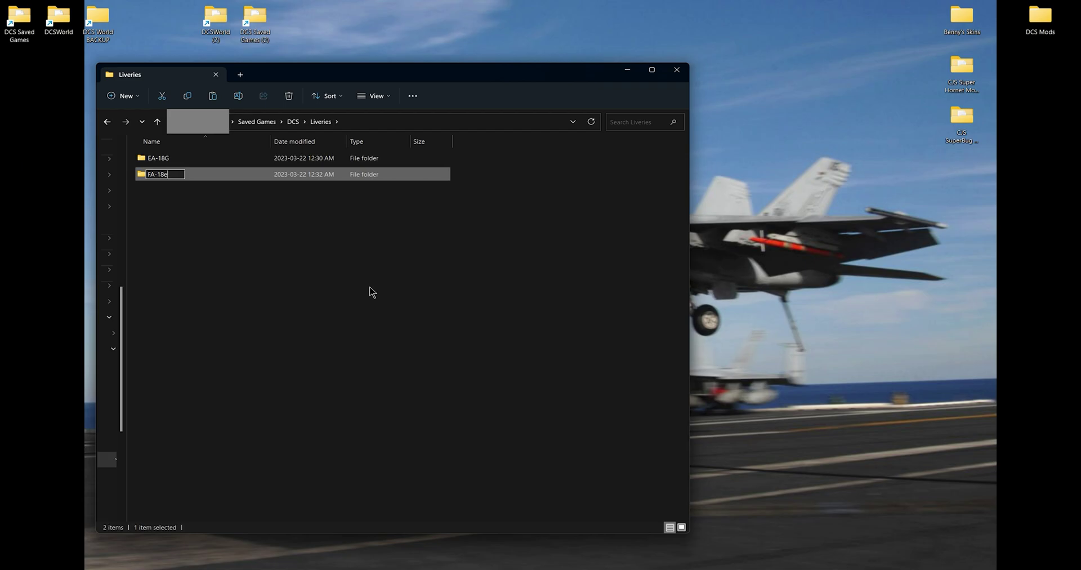
left_click(181, 193)
double_click(177, 175)
right_click(199, 184)
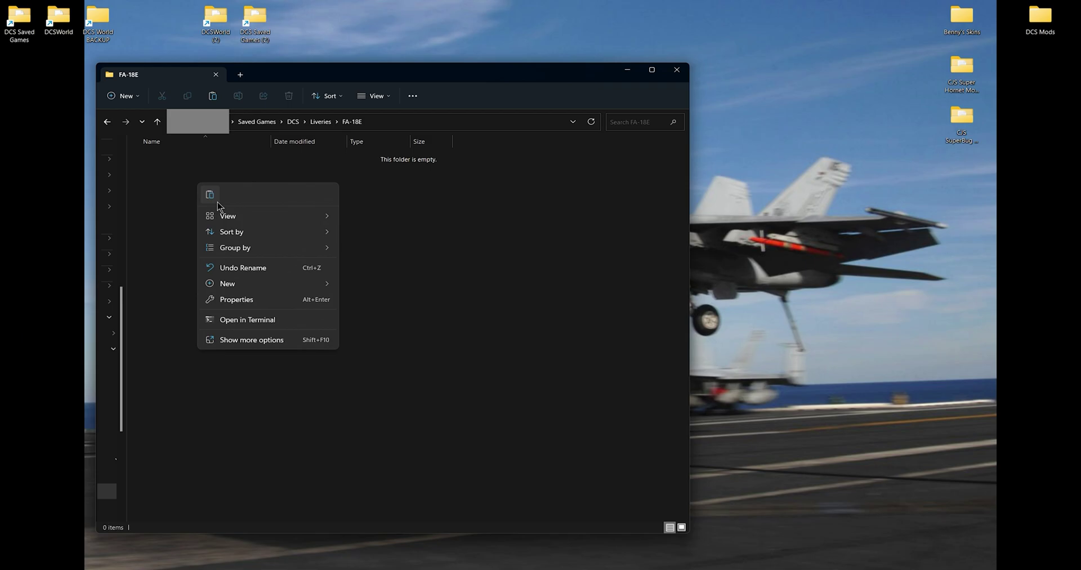
left_click(216, 201)
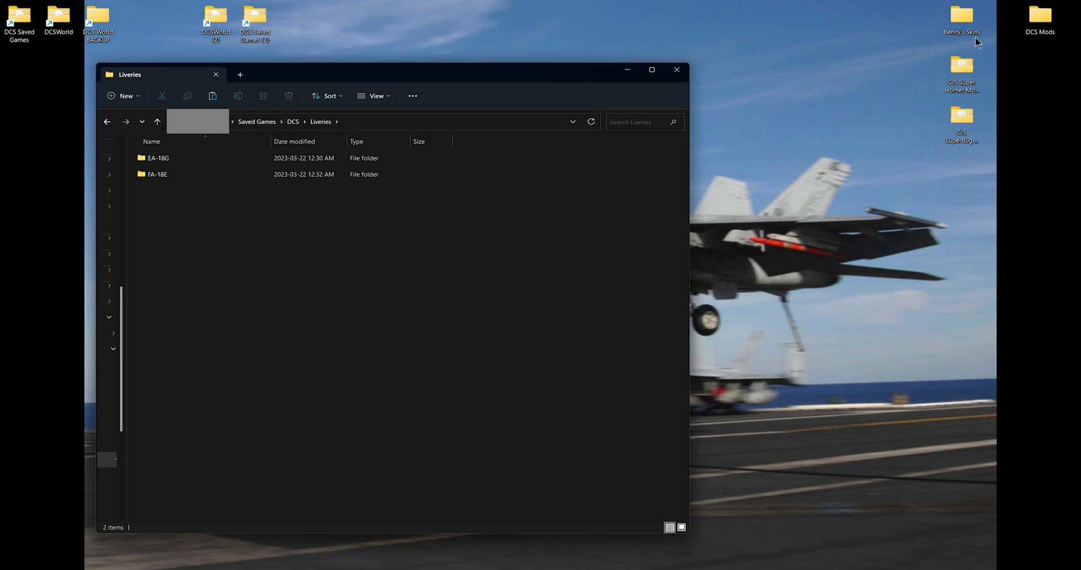
- Copy the six livery folders from the Foxtrot skins VFA-94 (2020) archive
double_click(963, 15)
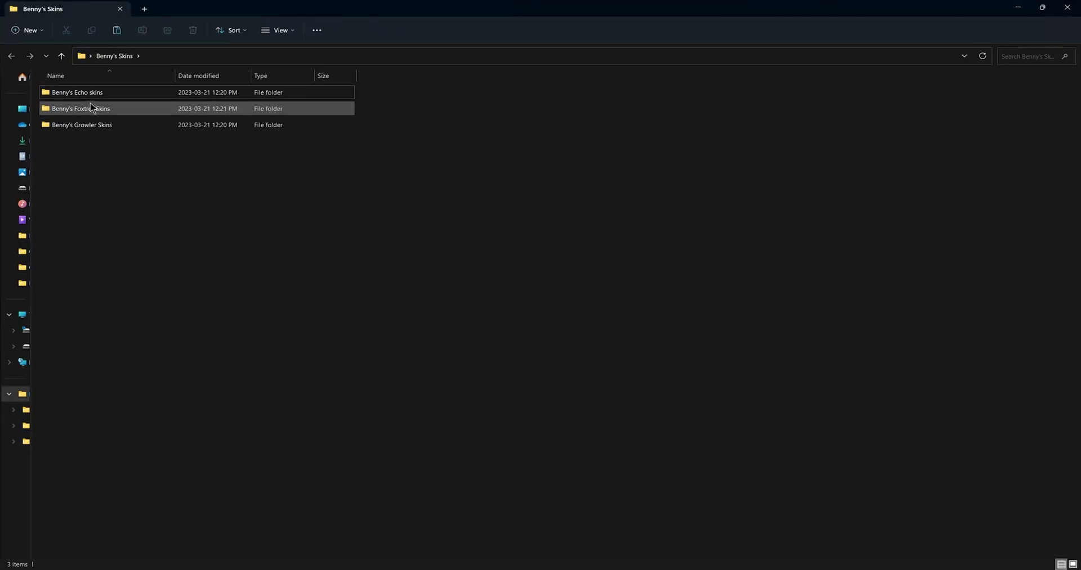
double_click(84, 109)
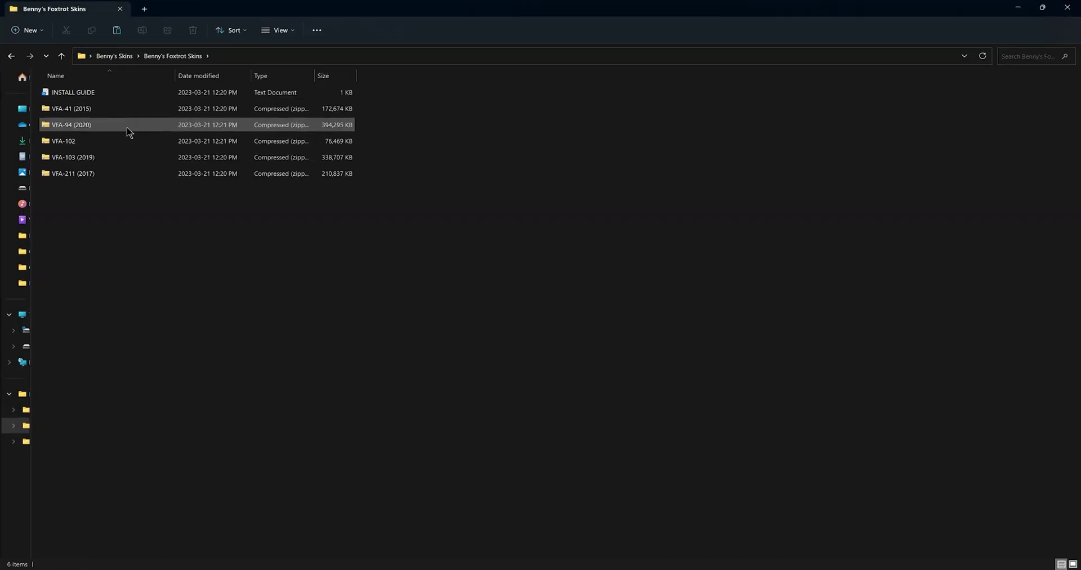
double_click(127, 125)
double_click(86, 98)
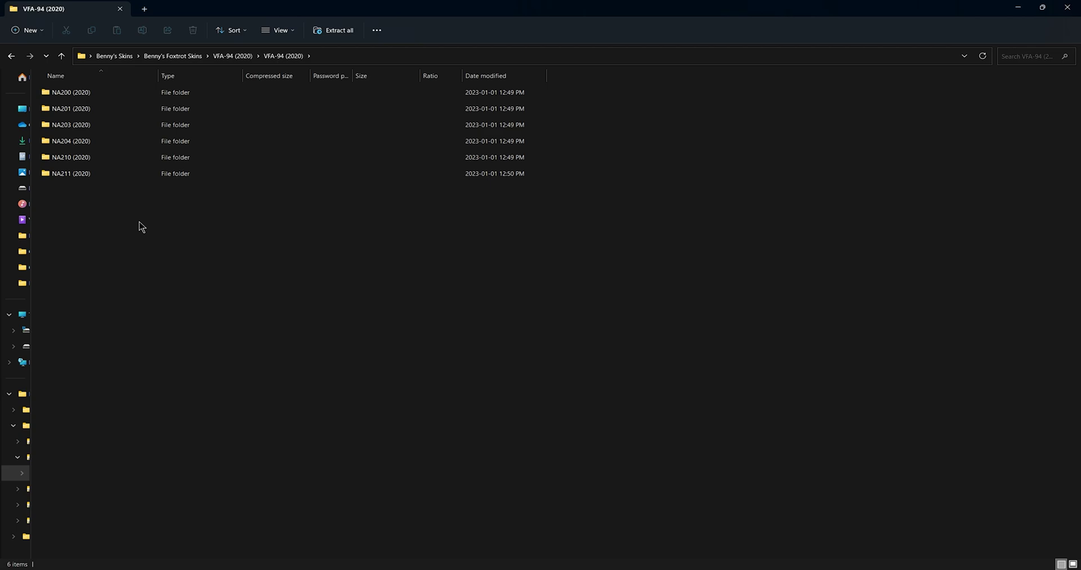
left_click_drag(138, 225, 59, 94)
left_click(109, 222)
left_click_drag(109, 221, 57, 92)
right_click(57, 92)
left_click(82, 136)
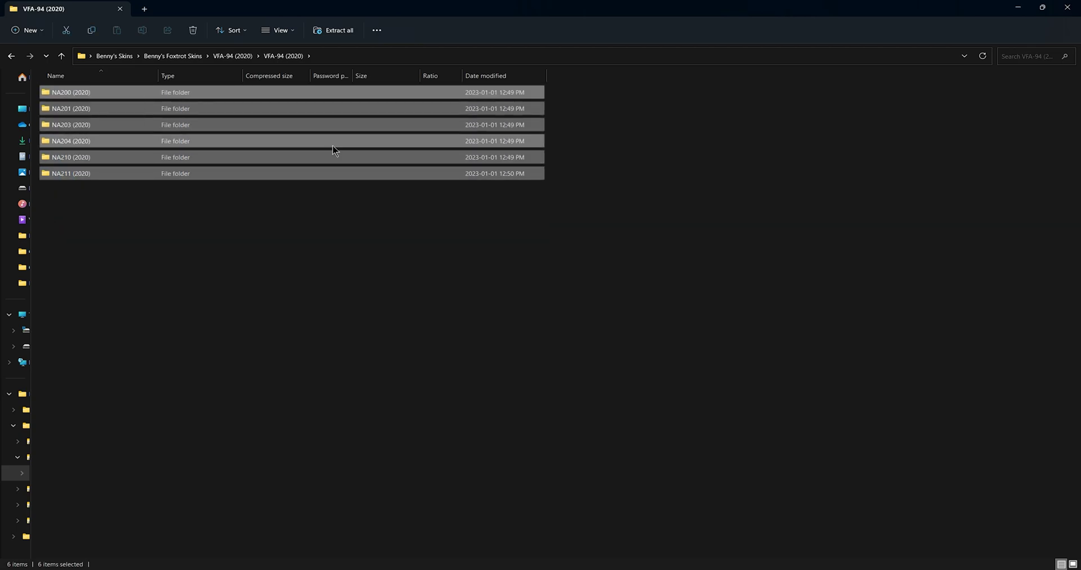
- Create an FA-18F folder in Liveries, paste the VFA-94 skins, then check FA-18E's contents
left_click(1018, 8)
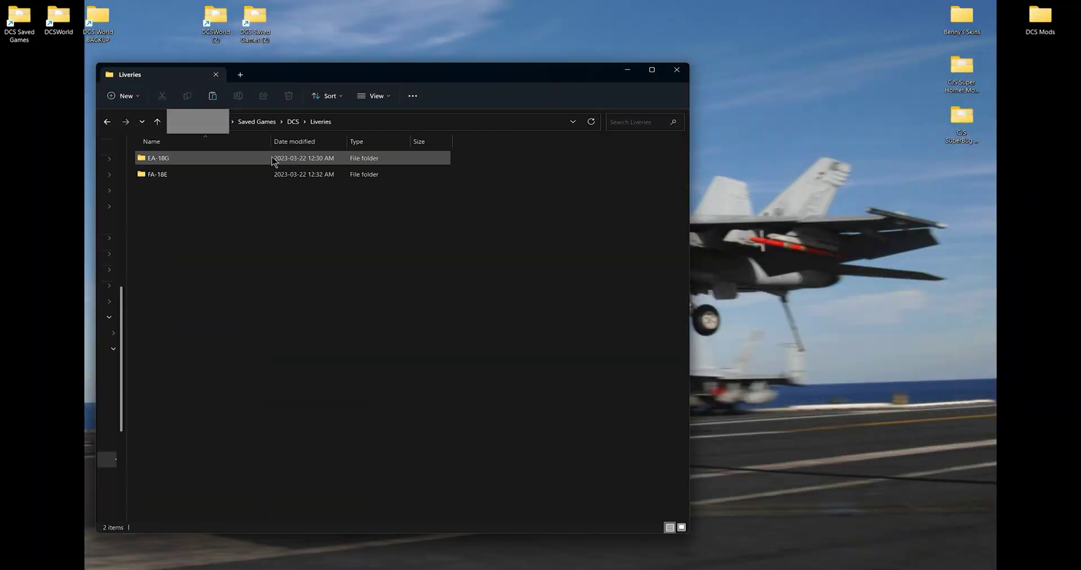
right_click(207, 234)
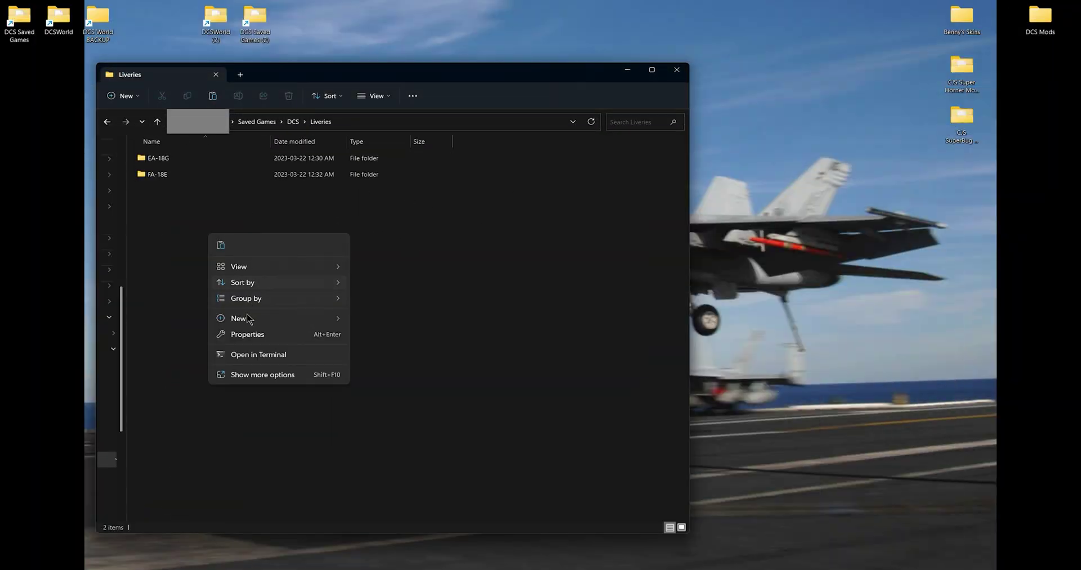
mouse_move(245, 318)
left_click(397, 321)
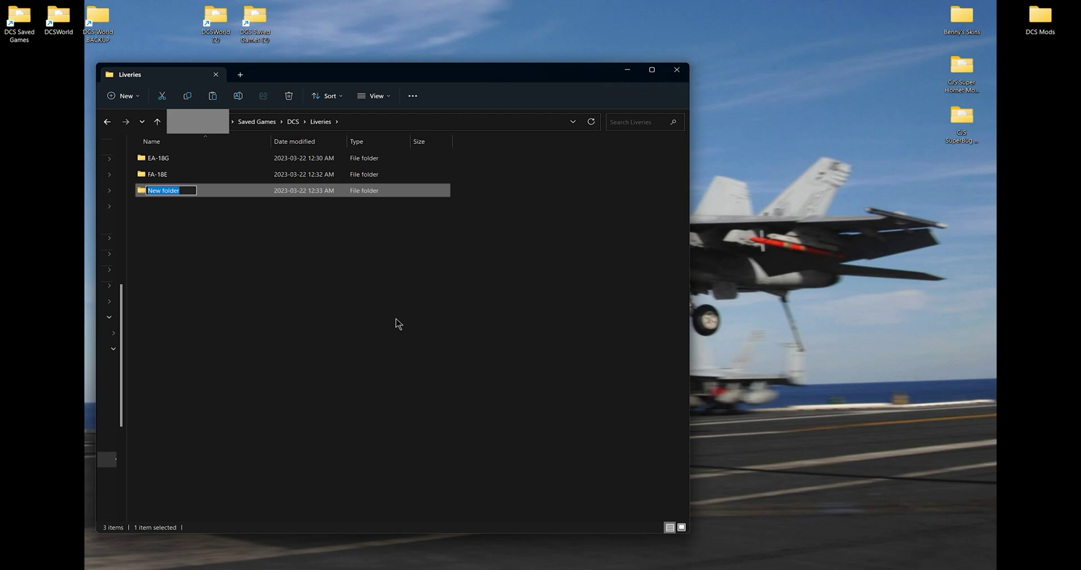
type("FA-18F")
key("Return")
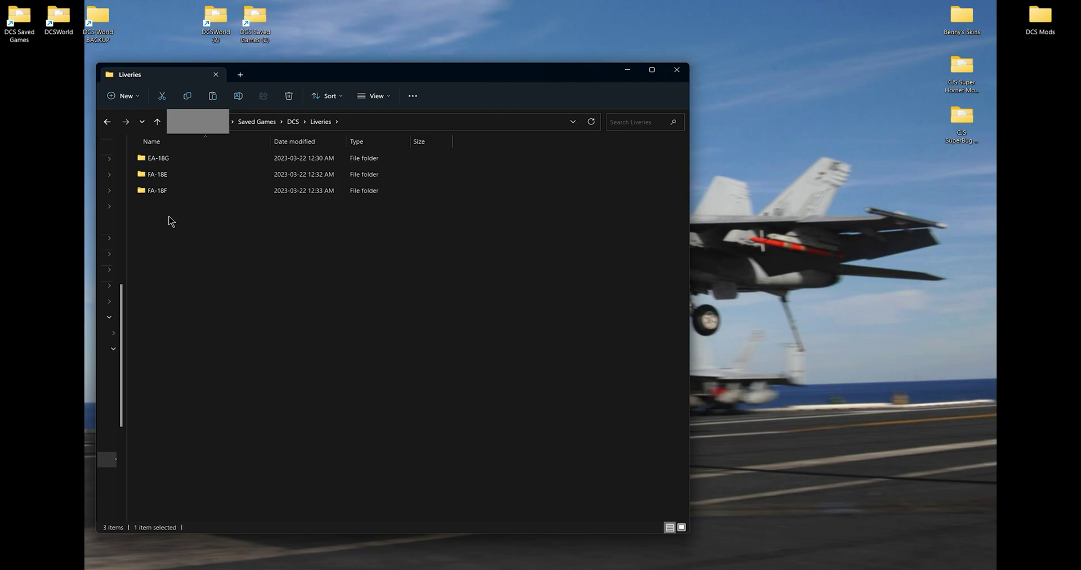
double_click(174, 193)
right_click(233, 221)
left_click(238, 226)
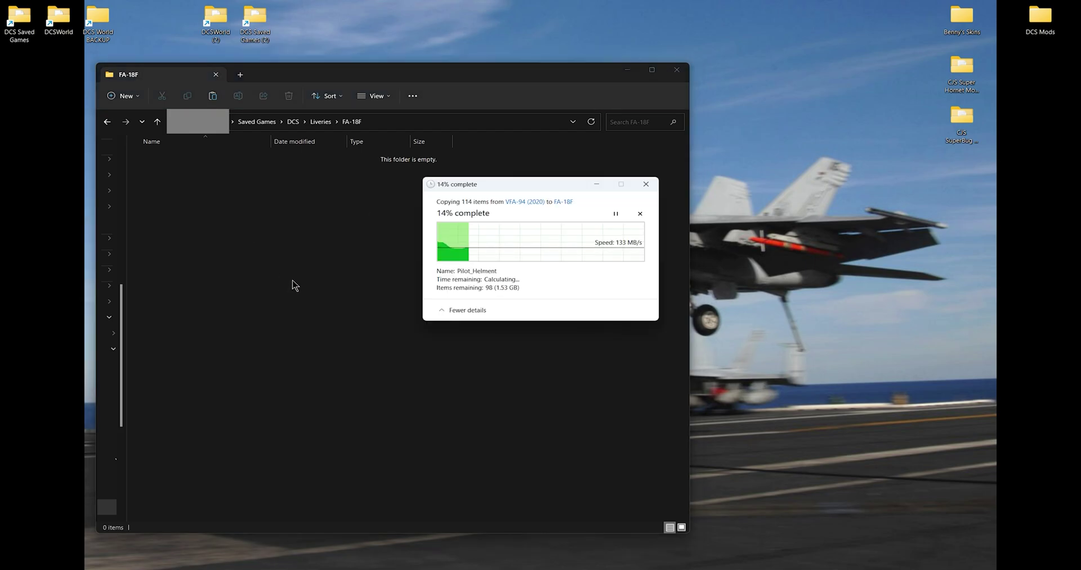
left_click(109, 121)
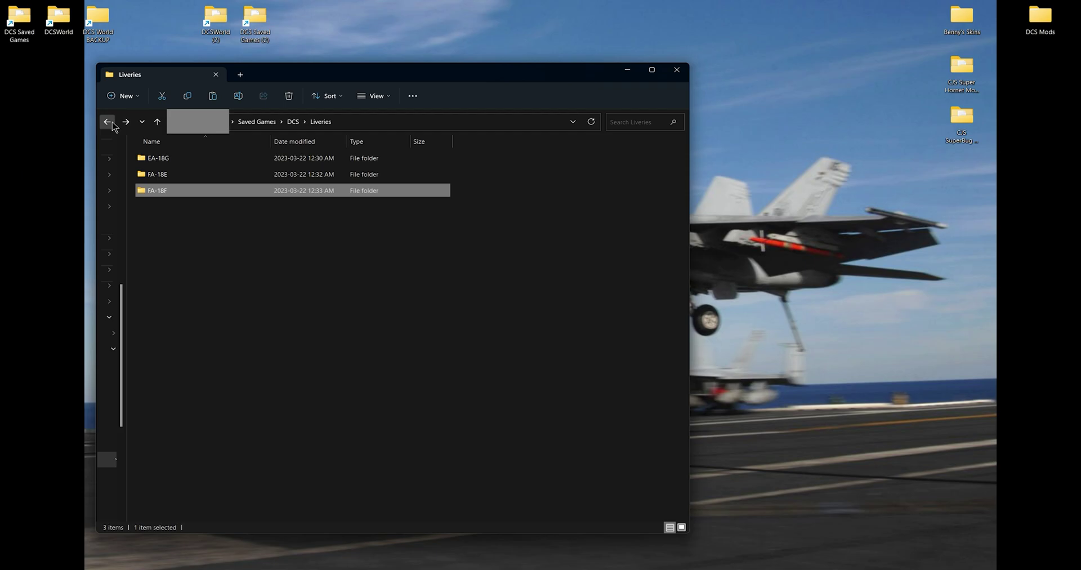
double_click(158, 174)
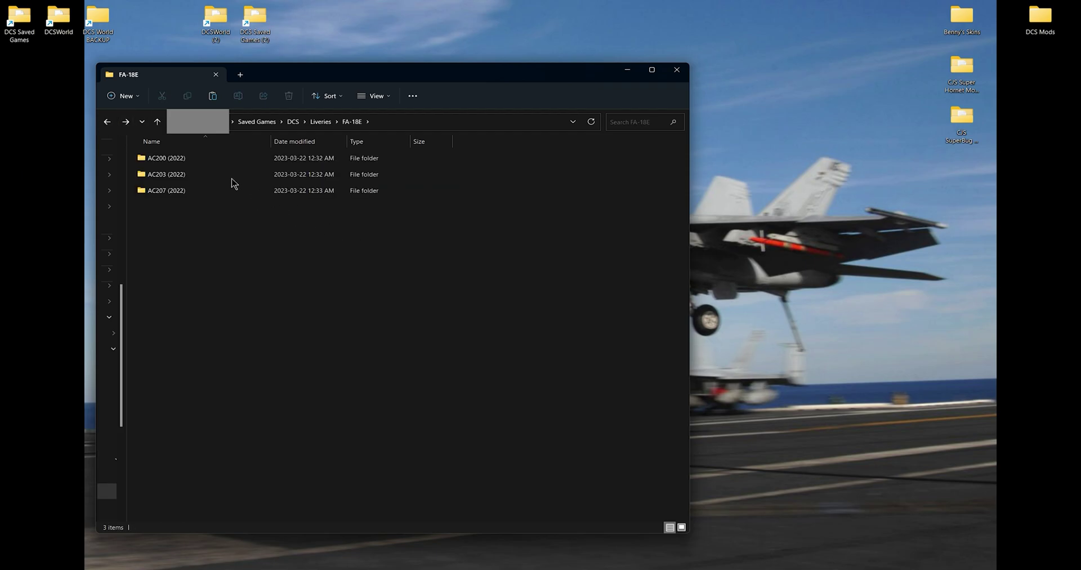
- Open the CJS SuperBug Tanker AI 1.3 package and read its README install guide
double_click(967, 116)
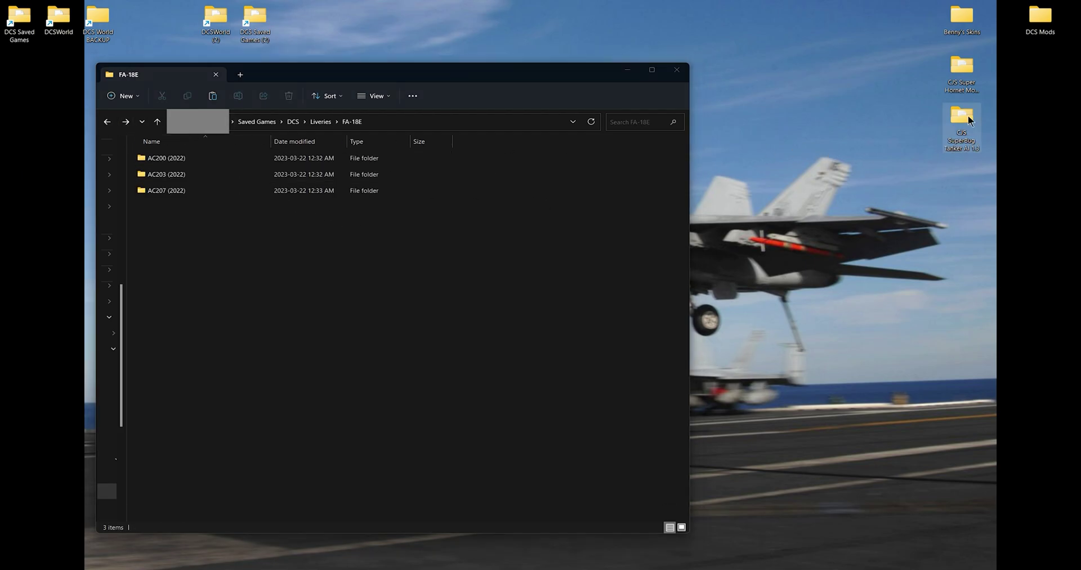
left_click(498, 223)
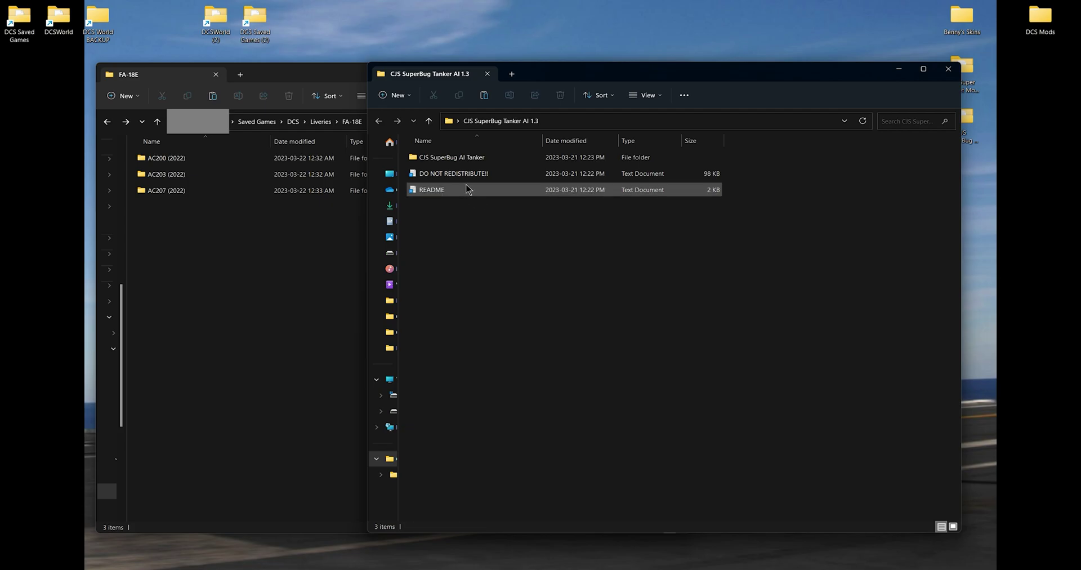
double_click(445, 192)
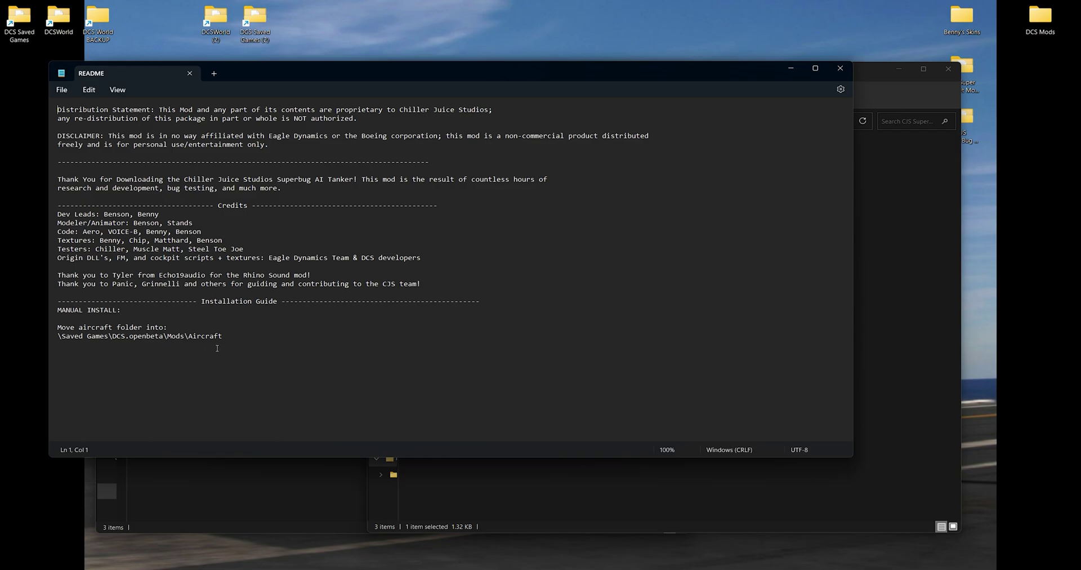
left_click(841, 68)
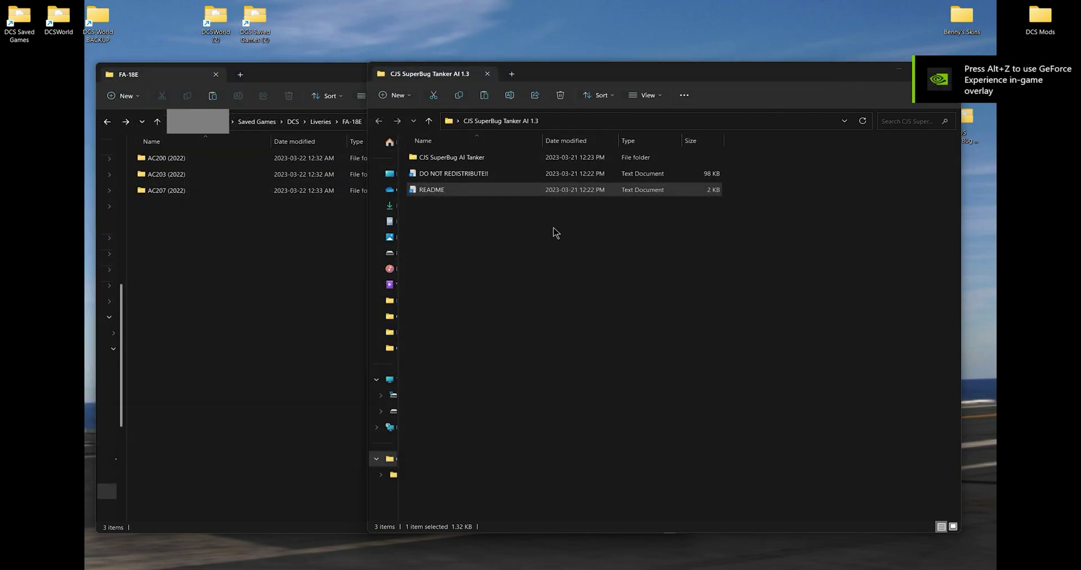
- Copy the CJS SuperBug AI Tanker folder for installation
right_click(488, 159)
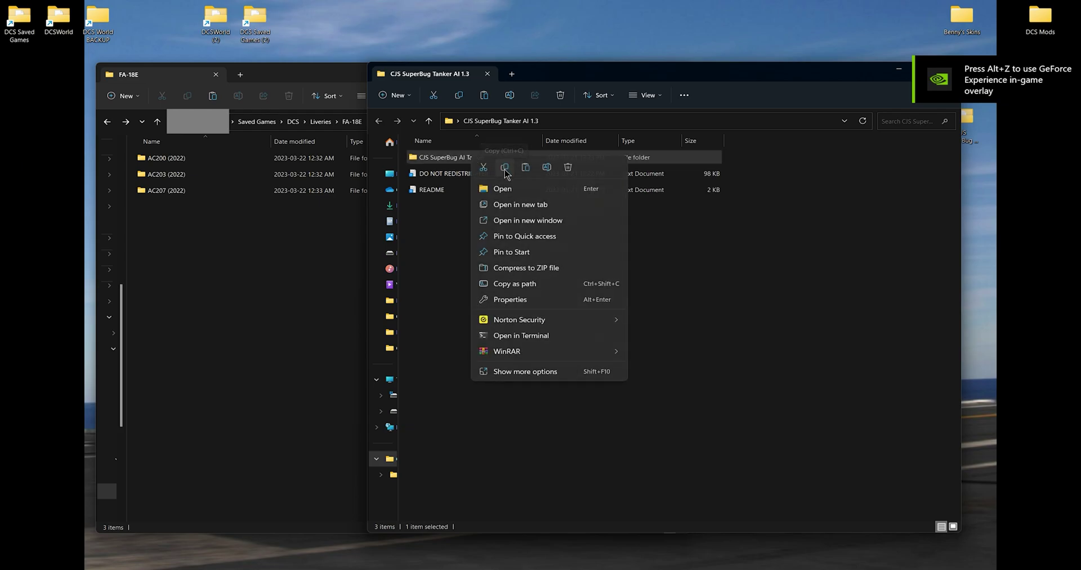
left_click(504, 168)
left_click(277, 271)
- Paste the tanker into Saved Games\DCS\Mods\aircraft, replacing the existing files
left_click(159, 123)
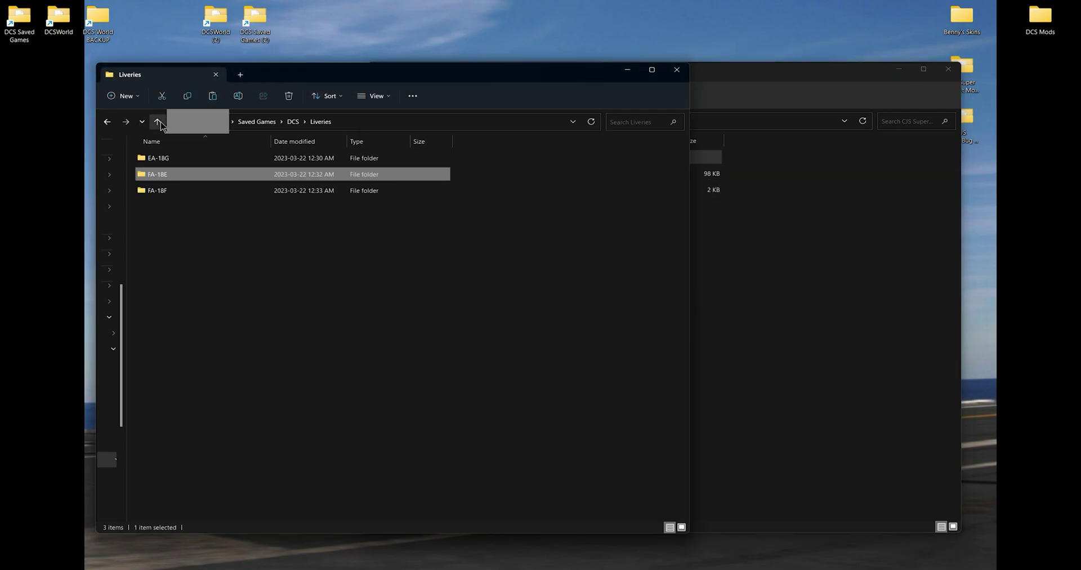
left_click(159, 122)
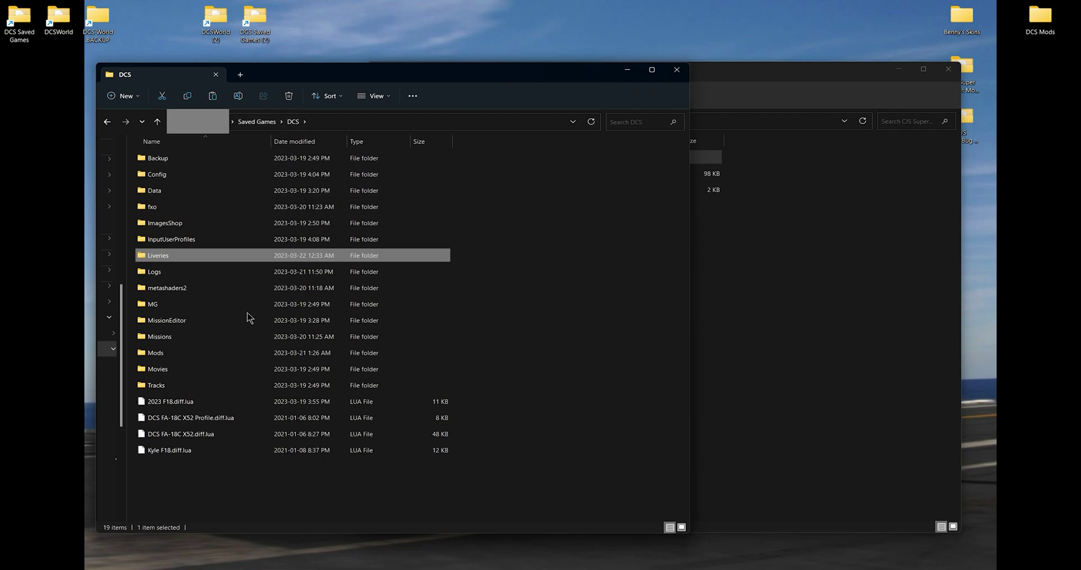
double_click(197, 353)
double_click(175, 160)
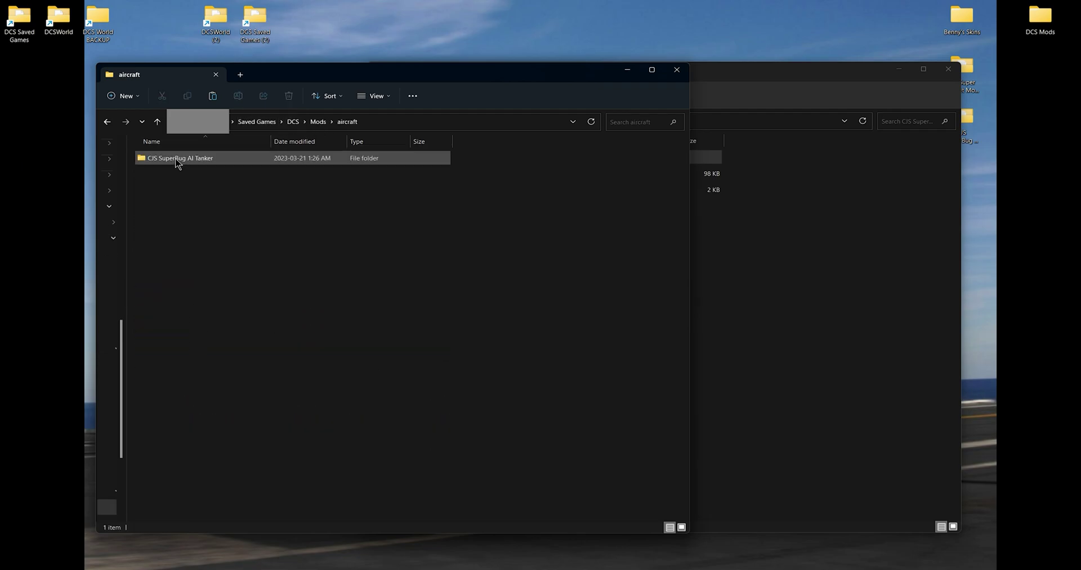
right_click(212, 248)
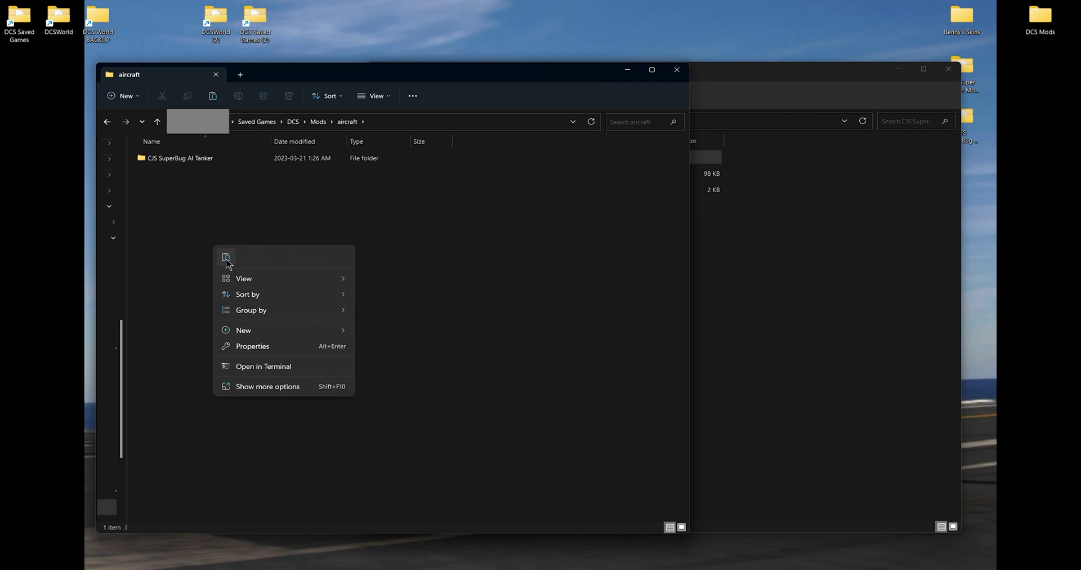
left_click(226, 259)
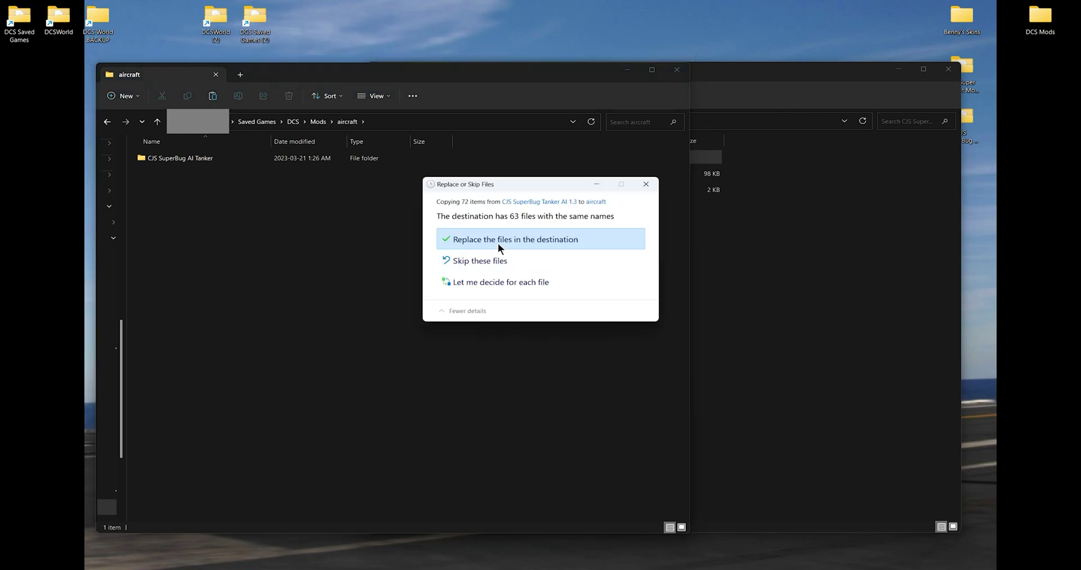
left_click(499, 247)
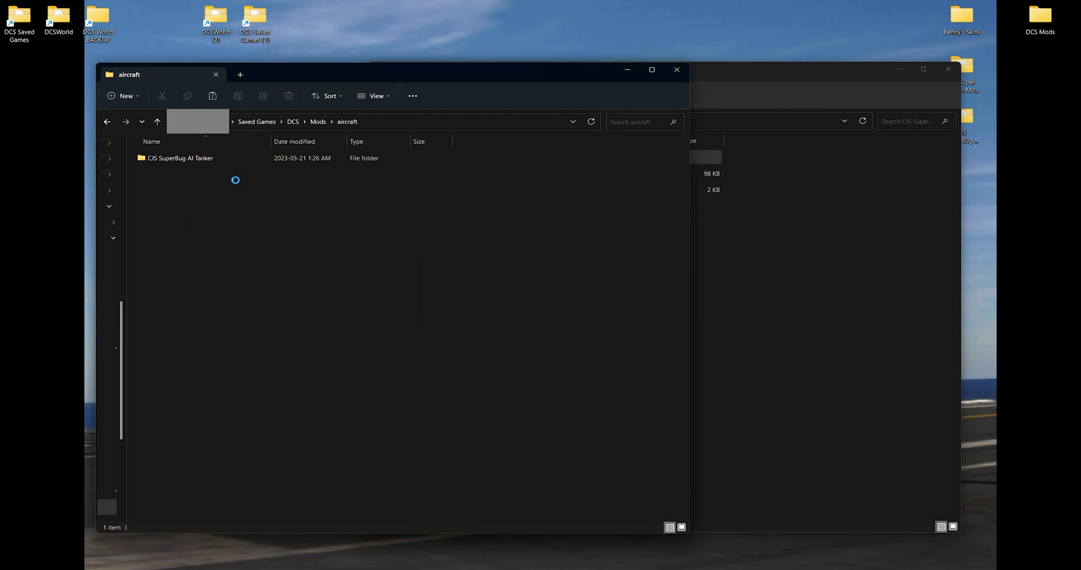
- Reopen Mods\aircraft to confirm the tanker mod is there, then close the window
left_click(317, 122)
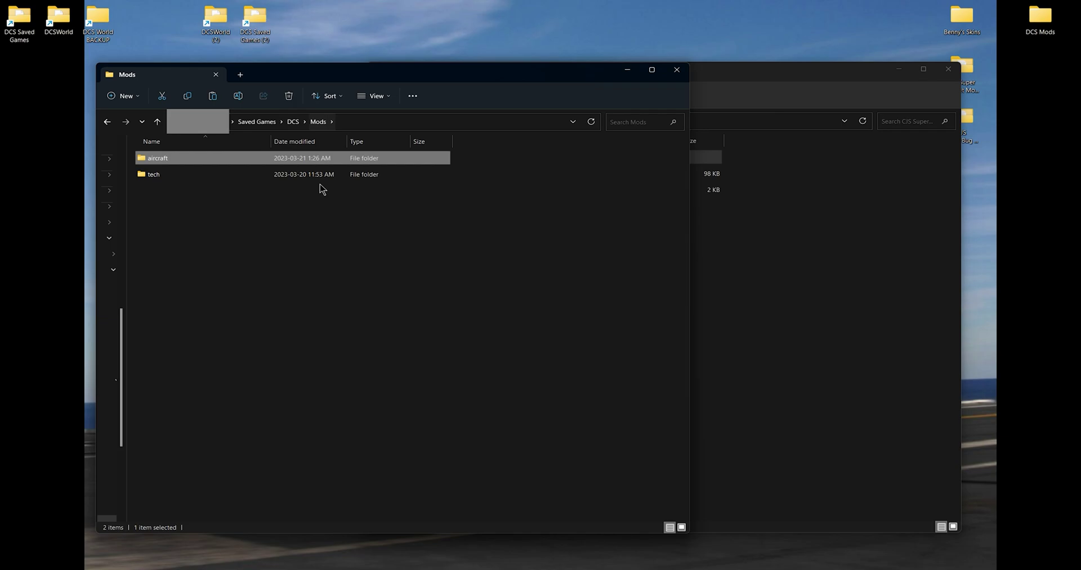
left_click(293, 122)
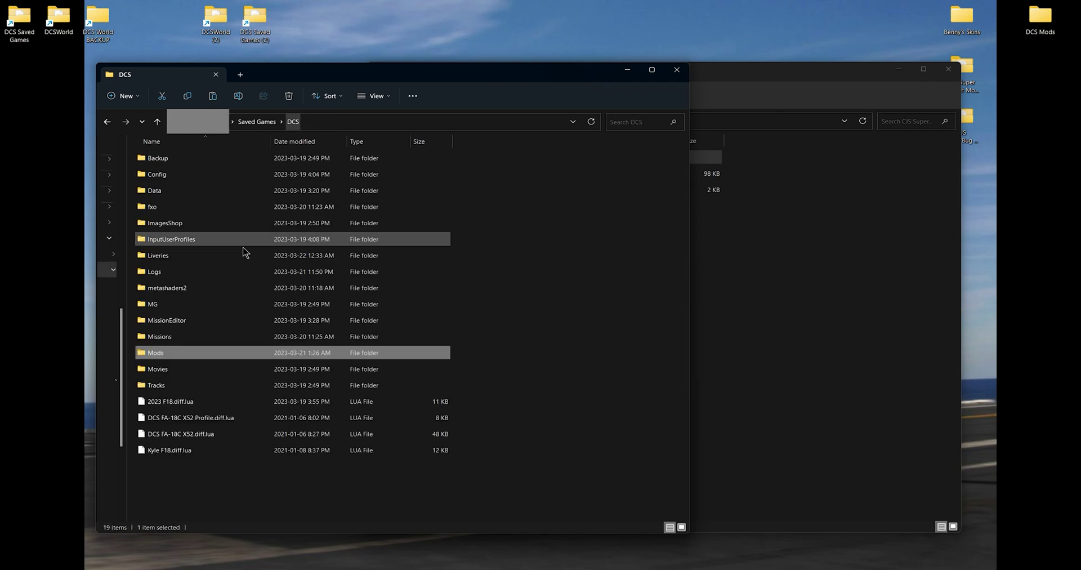
double_click(196, 353)
double_click(171, 164)
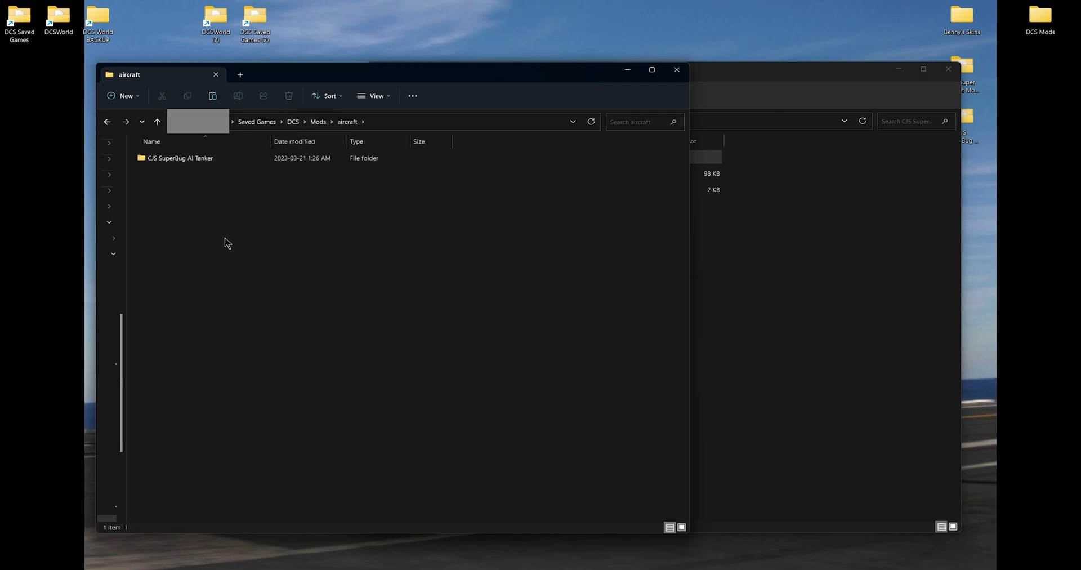
left_click(676, 71)
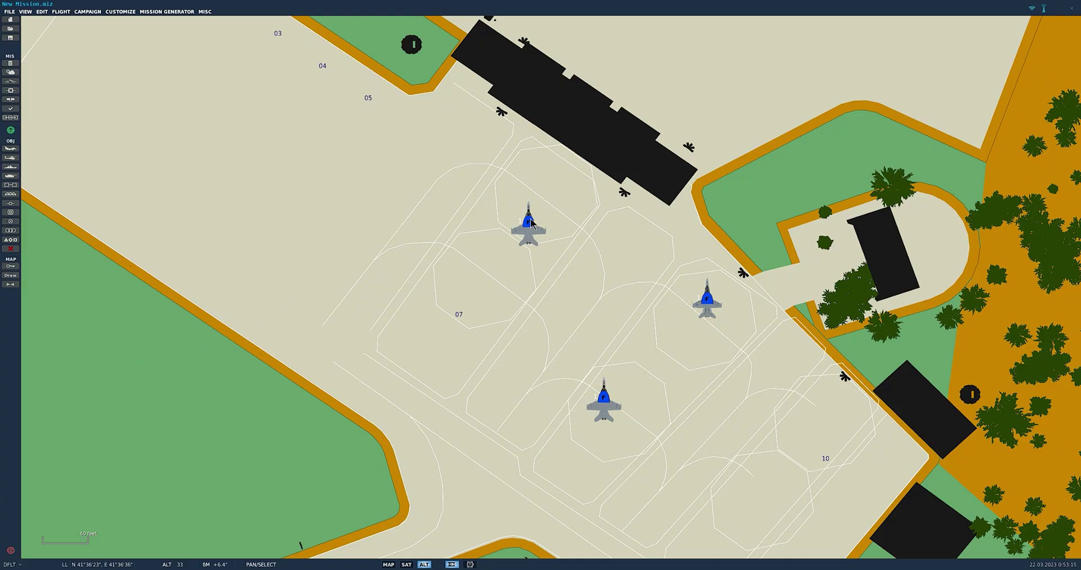
- Select the lowest apron aircraft and keep its type as FA-18F Super Hornet
left_click(605, 402)
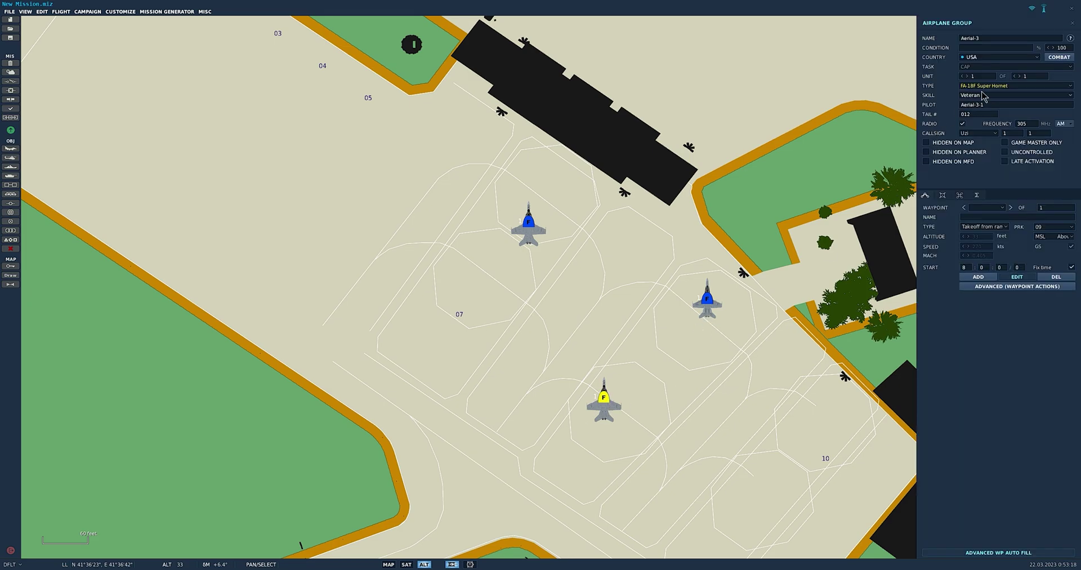
left_click(985, 86)
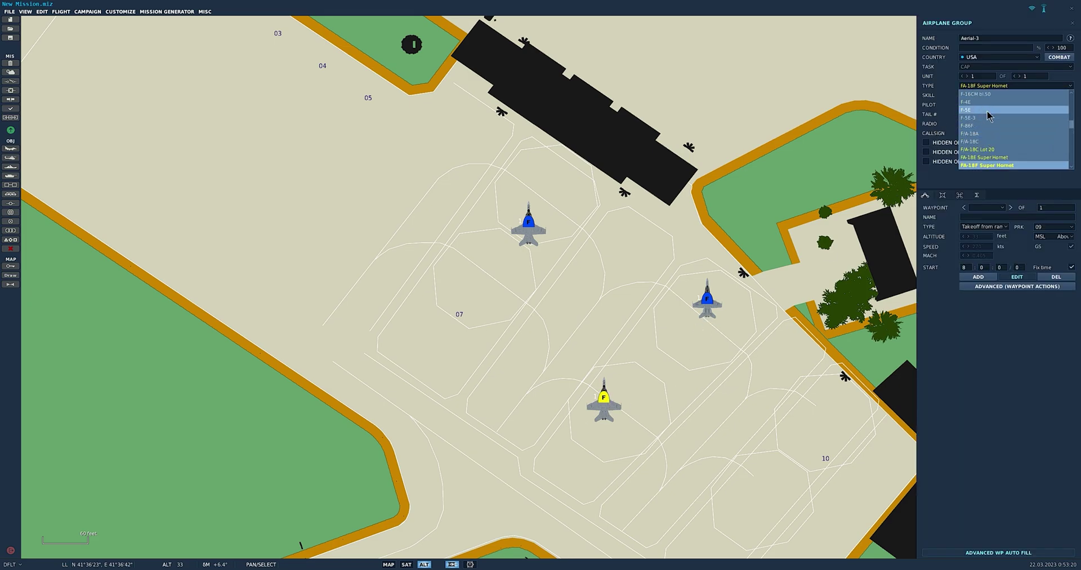
scroll(988, 116, "up", 4)
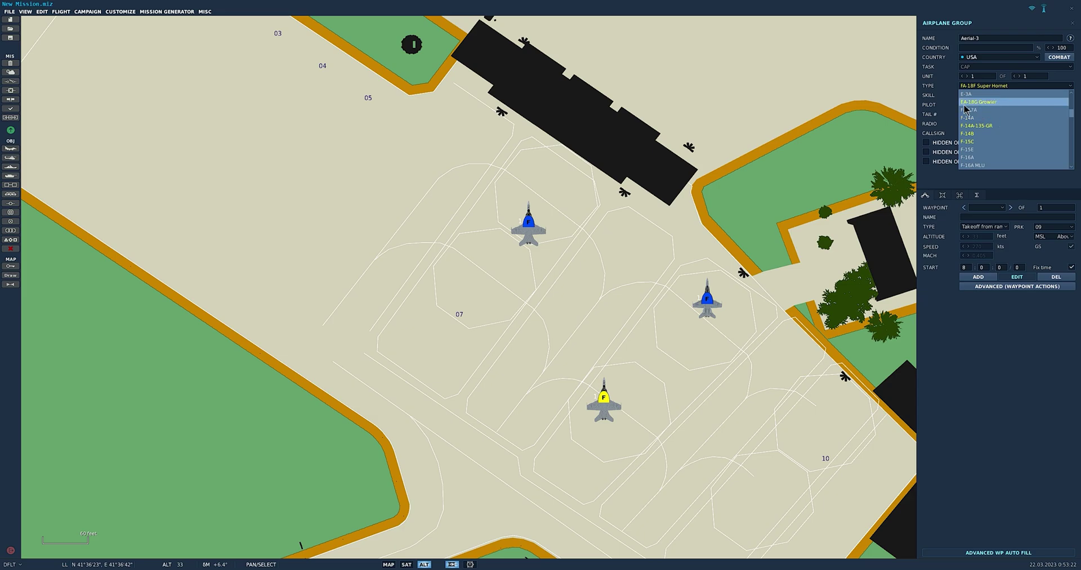
scroll(1008, 112, "down", 5)
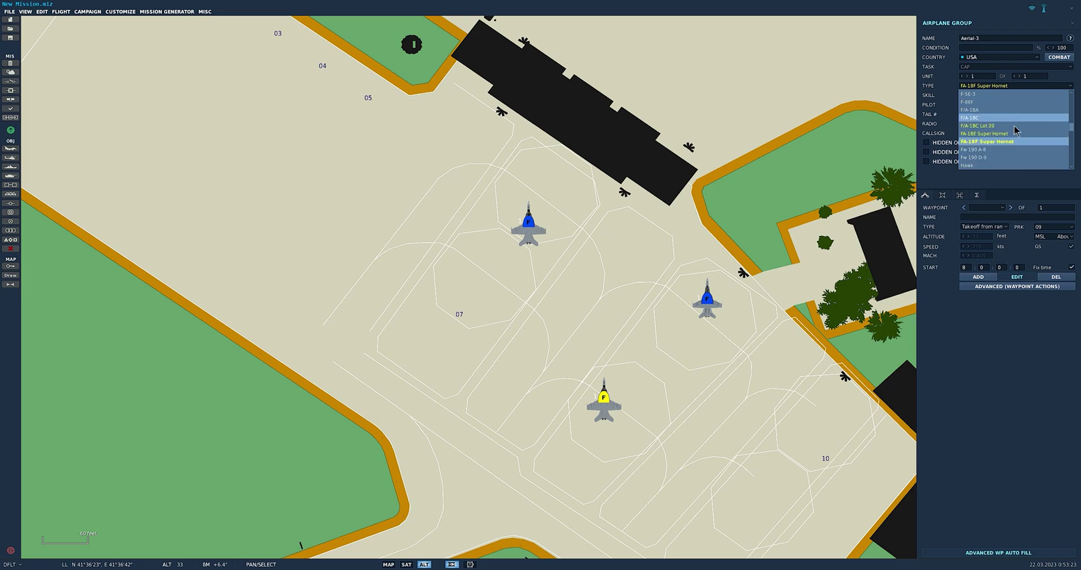
left_click(990, 144)
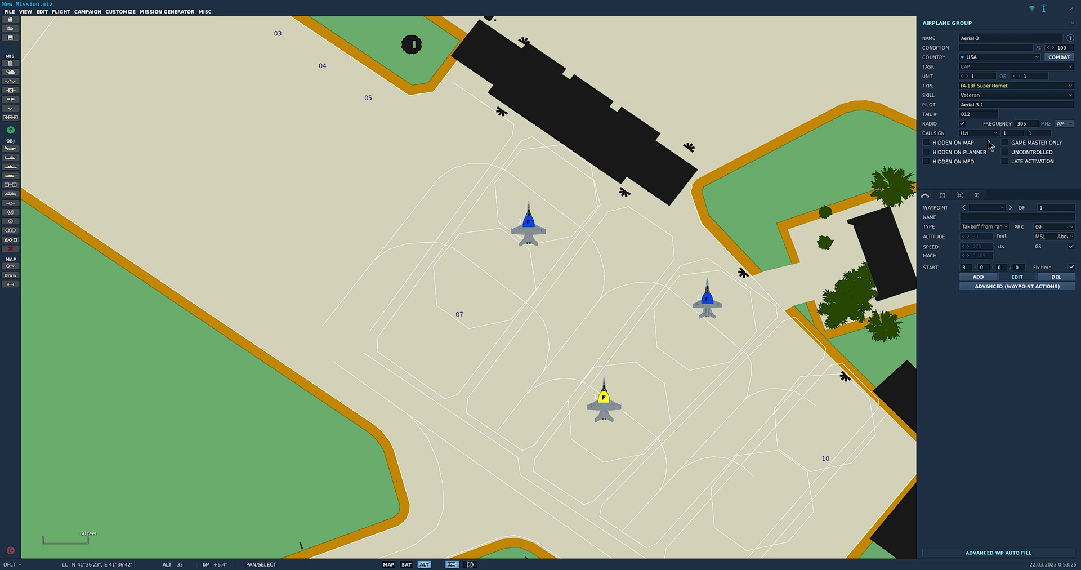
- Place an EA-18G Growler on the apron, taking off from ramp spot 07, and open its loadout
left_click(7, 149)
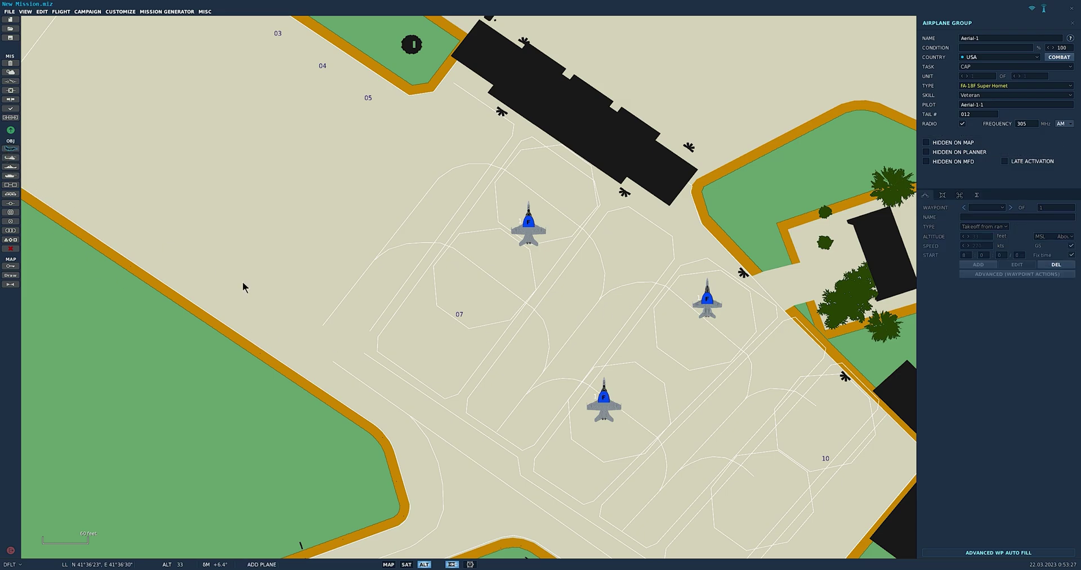
left_click(977, 86)
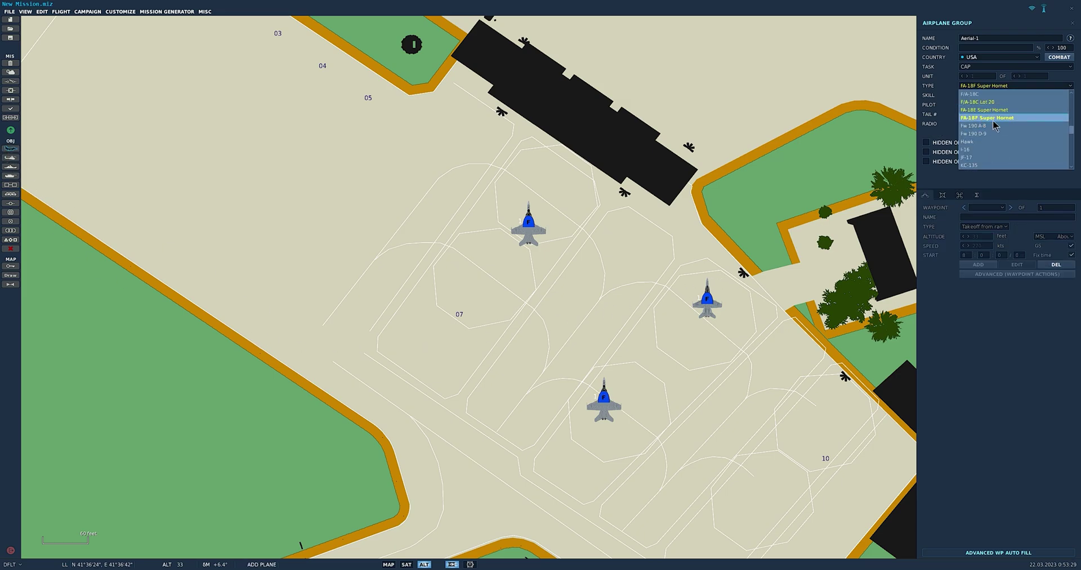
left_click(989, 102)
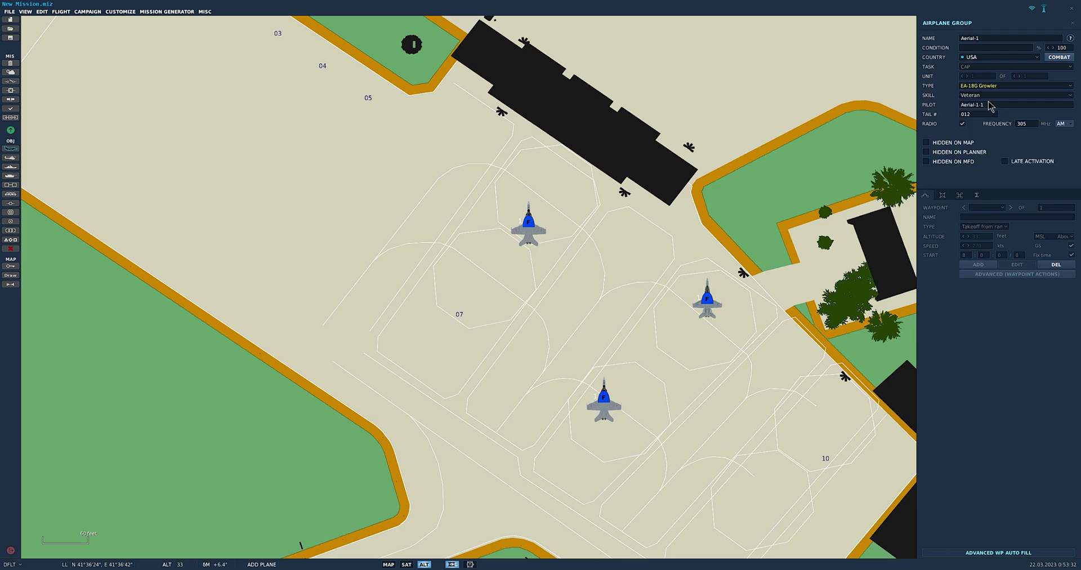
left_click(457, 334)
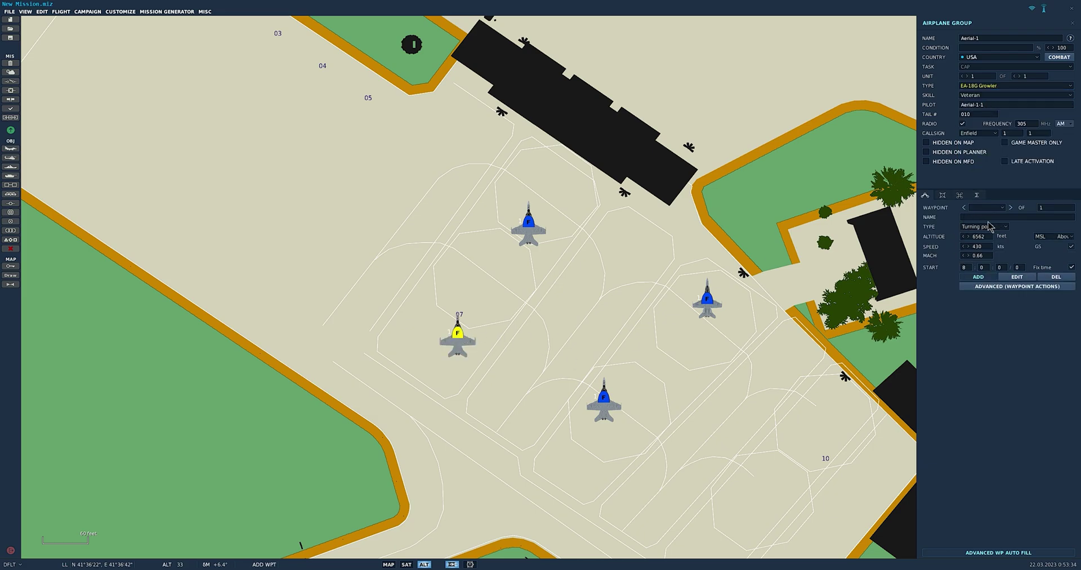
left_click(989, 227)
left_click(982, 264)
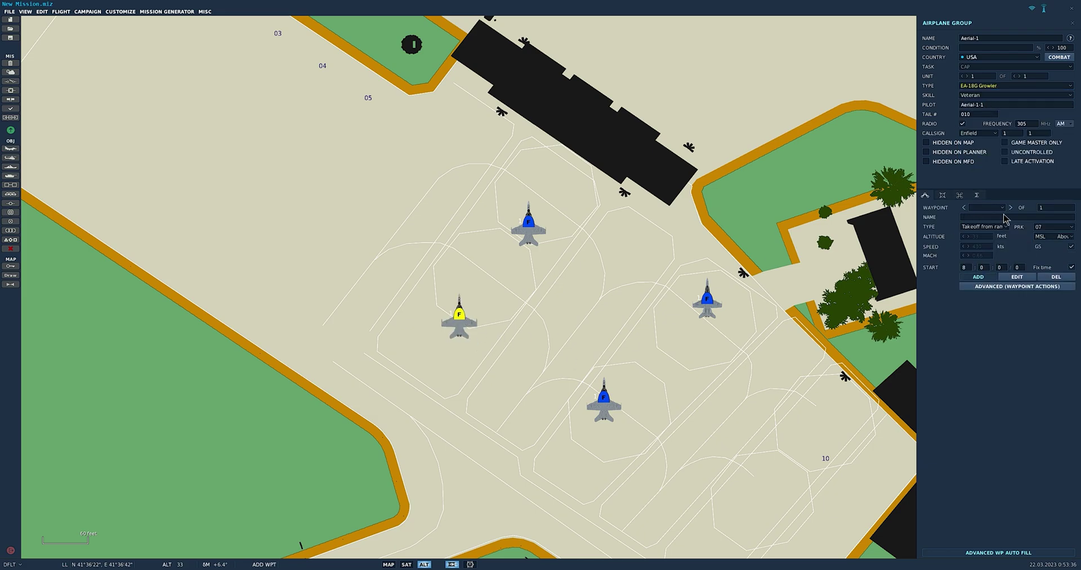
left_click(943, 195)
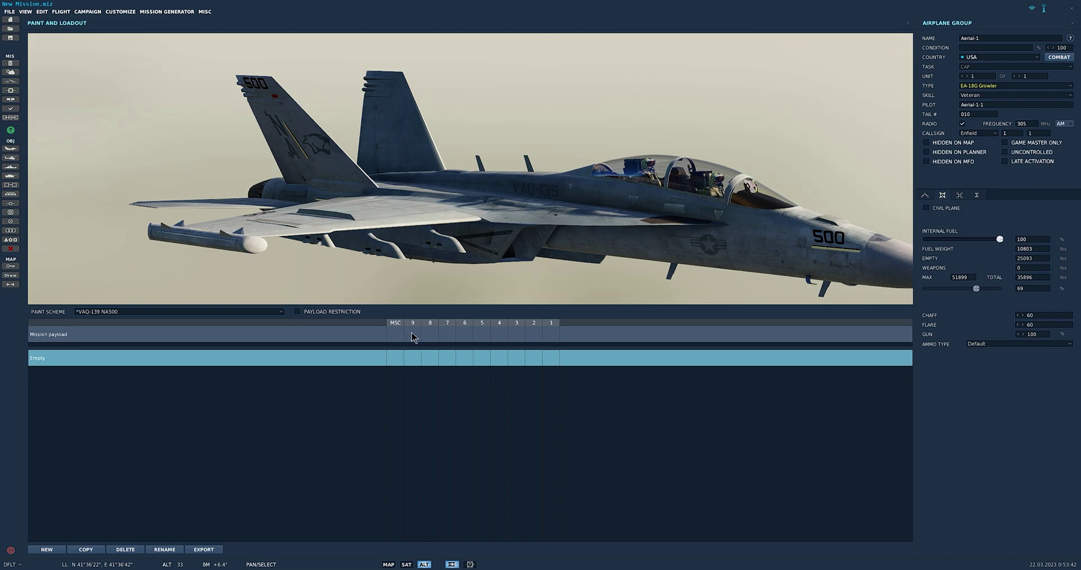
- Hang fuel tanks on stations 9 and 1 and a pod on station 8
left_click(413, 336)
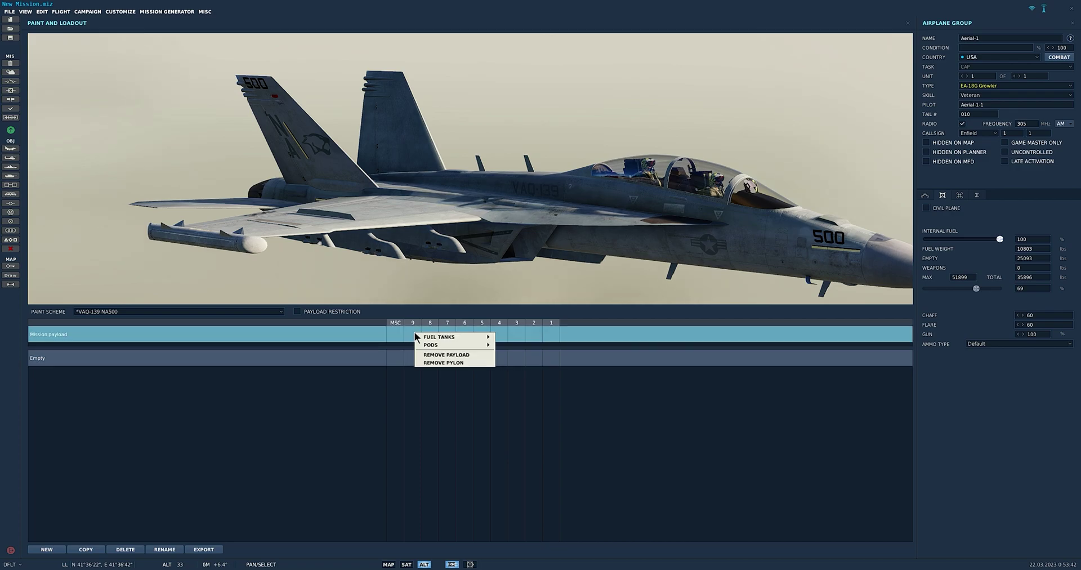
mouse_move(441, 338)
left_click(535, 338)
left_click(427, 334)
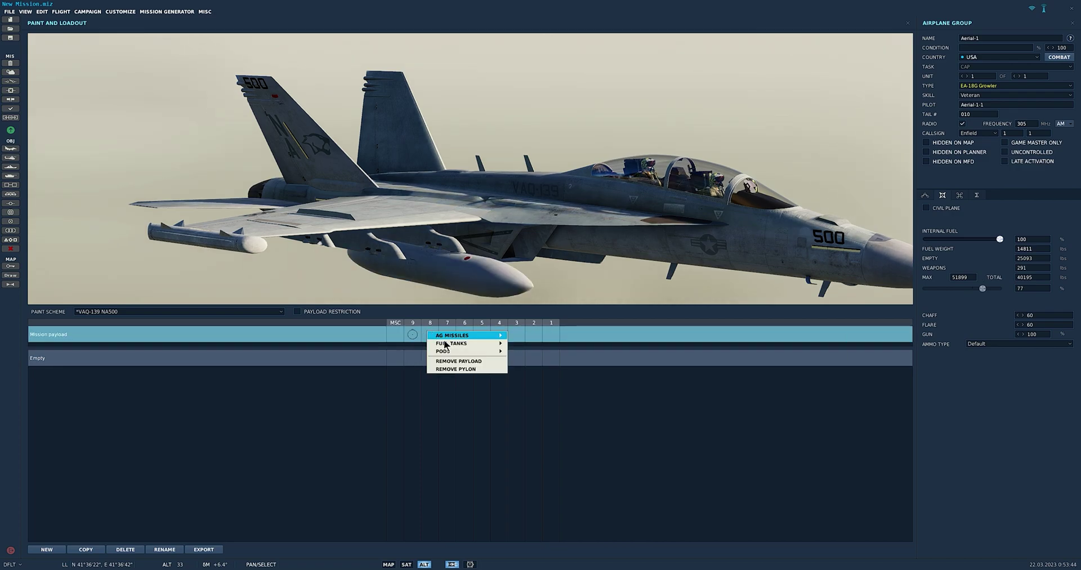
left_click(532, 353)
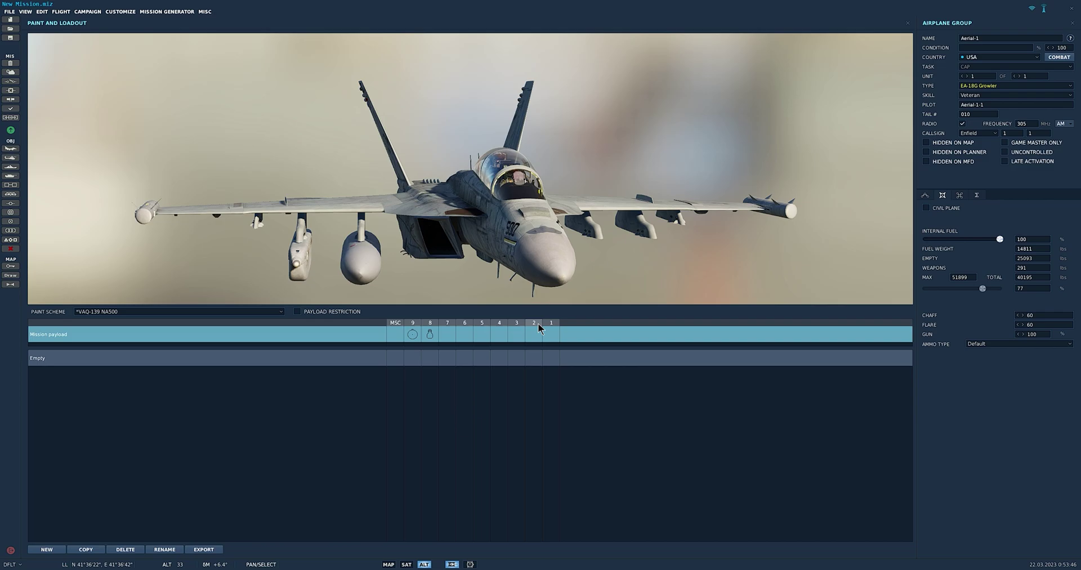
left_click(552, 334)
mouse_move(568, 344)
left_click(665, 345)
- Mount the ALQ-99Wing pod on station 2 and a pod on station 3, then close the loadout
left_click(535, 339)
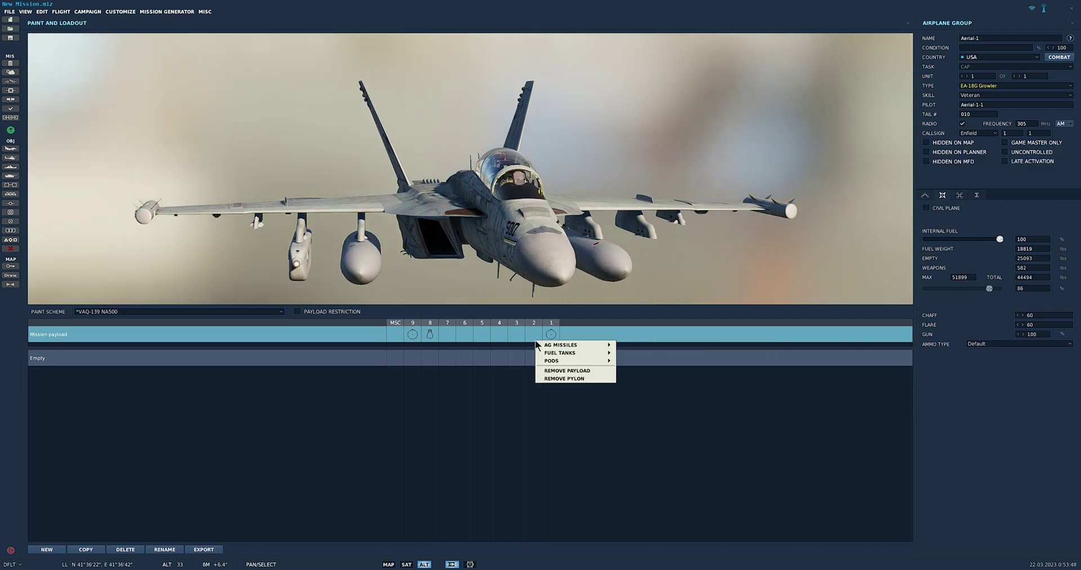
mouse_move(597, 361)
left_click(629, 363)
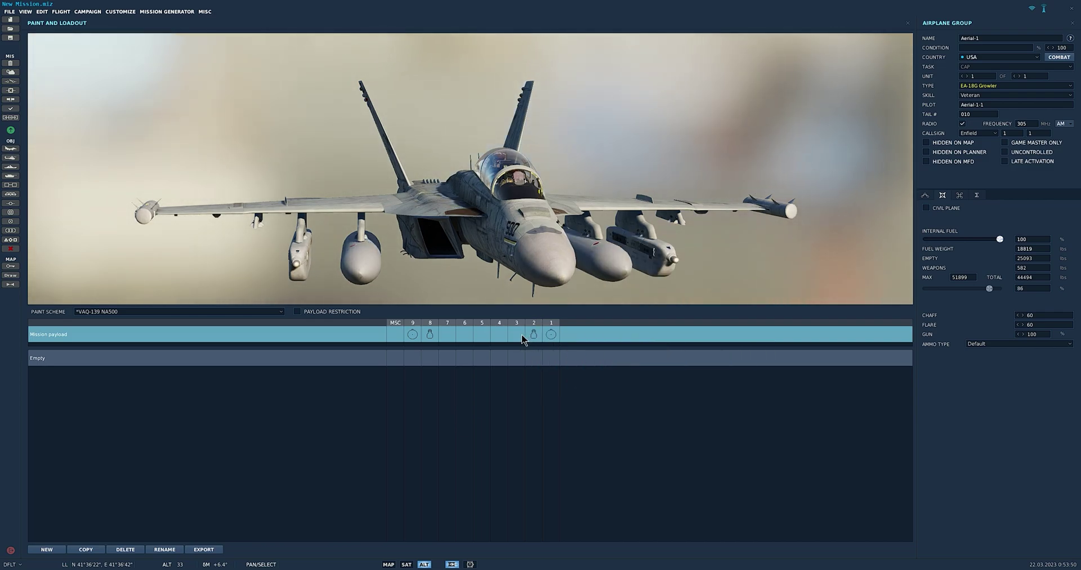
left_click(534, 334)
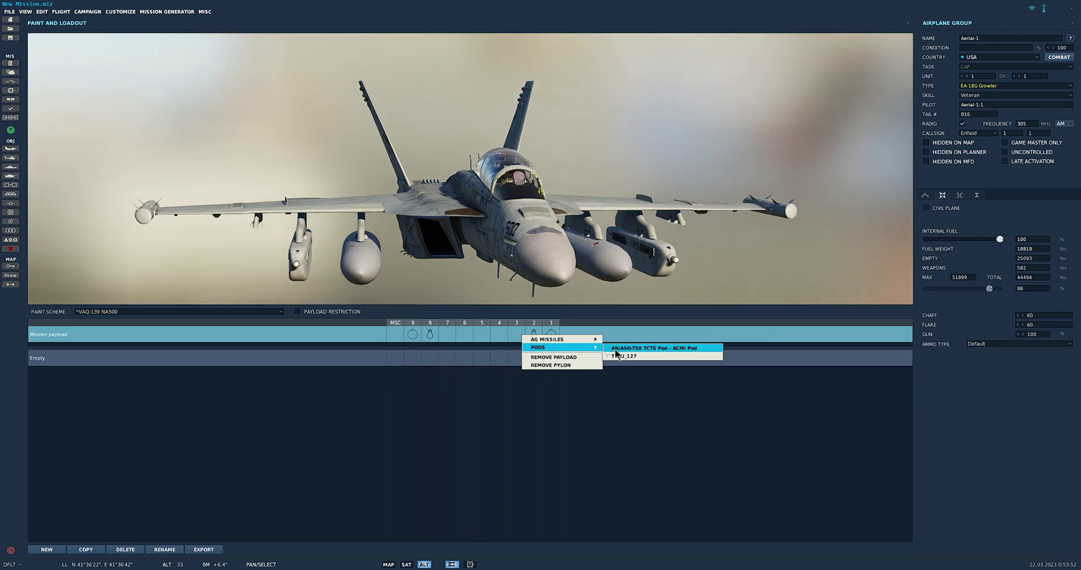
left_click(622, 356)
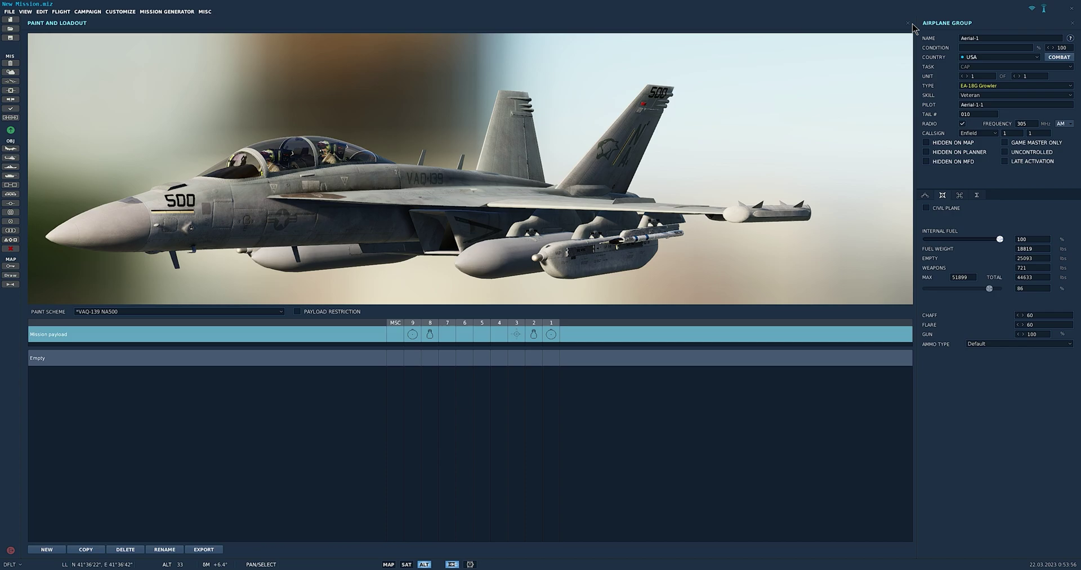
left_click(907, 23)
- On FA-18F group Aerial-3, try paint schemes NA204 and NA203, then return to NA200
left_click(607, 400)
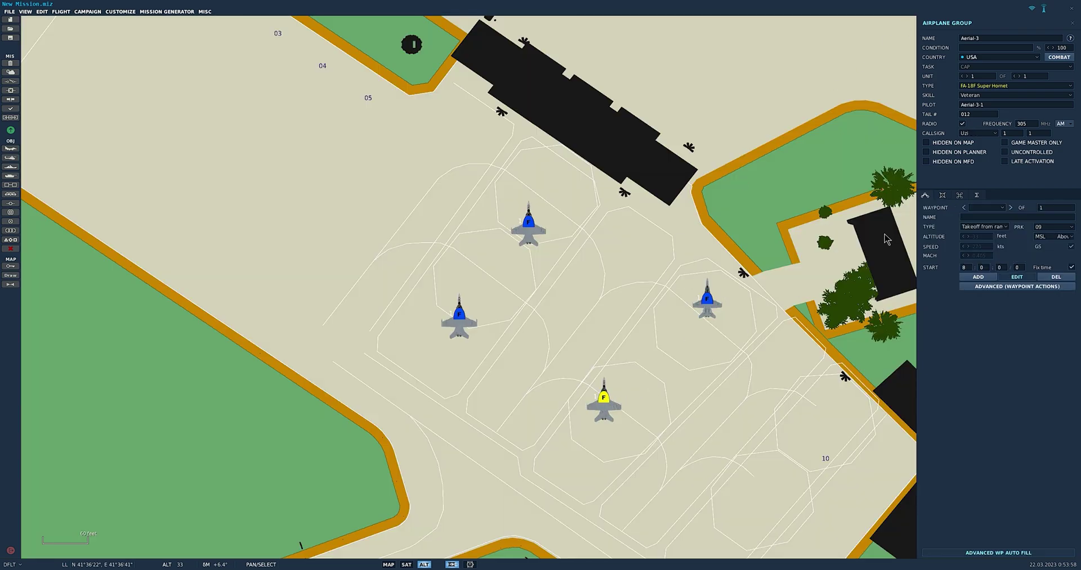
left_click(945, 197)
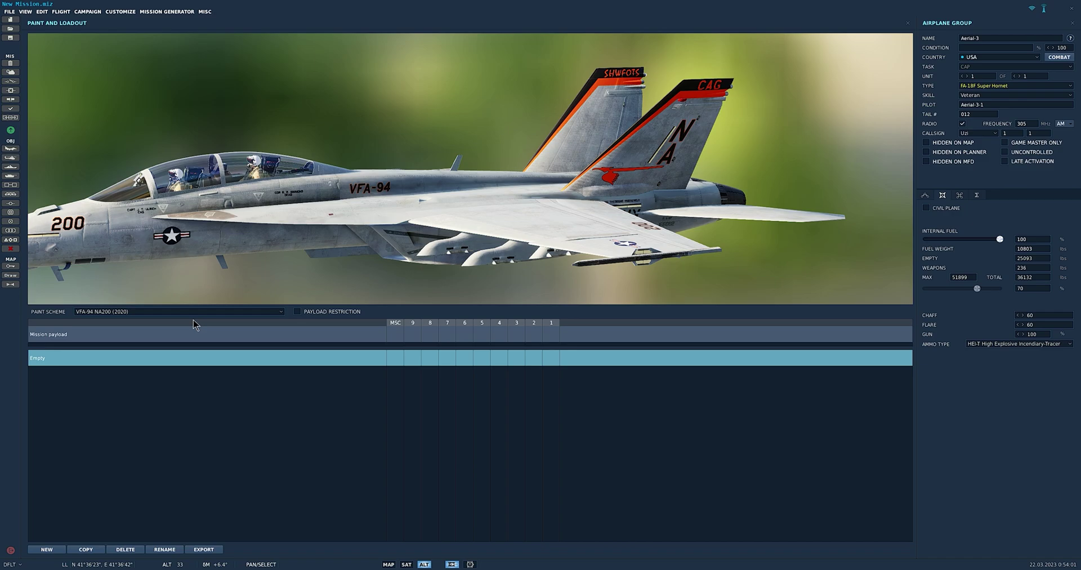
left_click(193, 311)
left_click(177, 343)
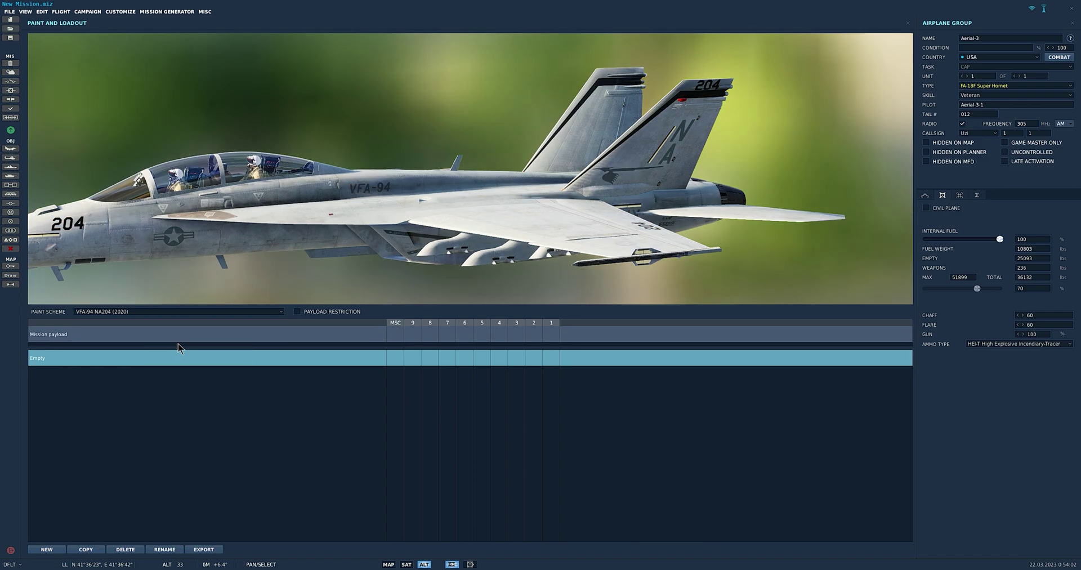
left_click(195, 311)
left_click(203, 351)
left_click(194, 311)
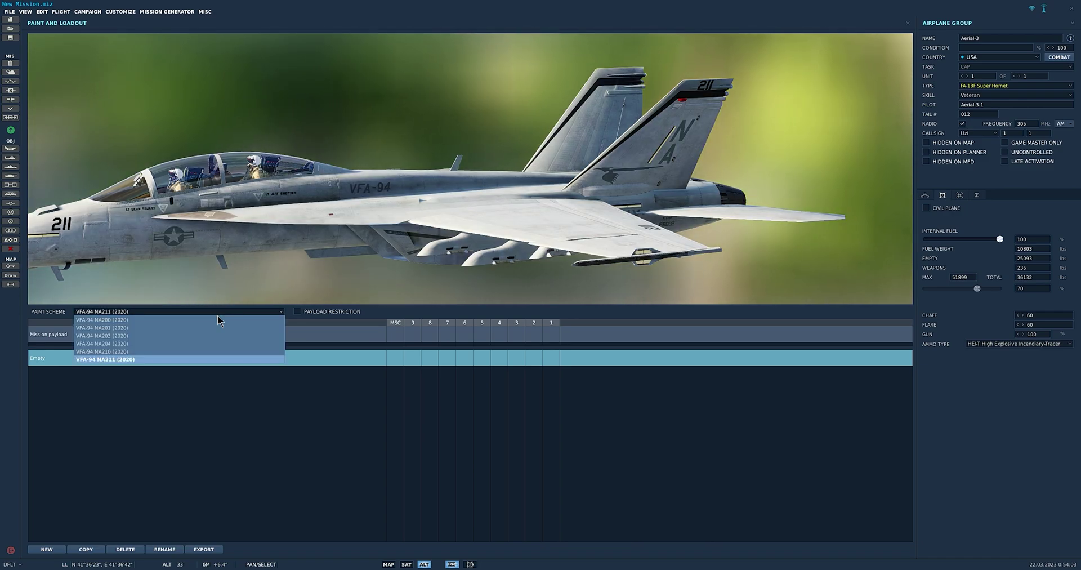
left_click(198, 336)
left_click(219, 312)
left_click(209, 323)
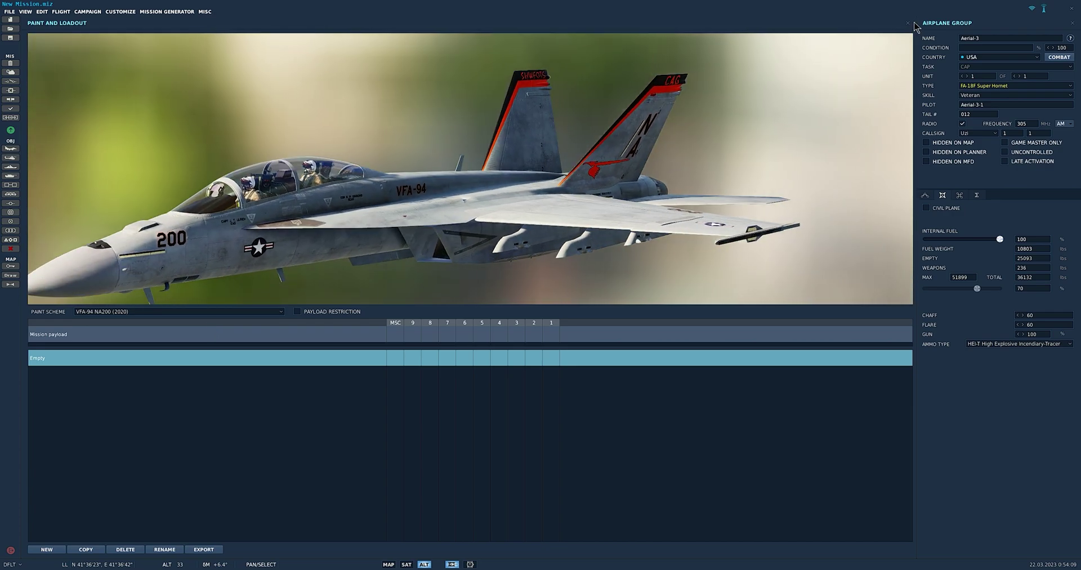
- Open the paint and loadout view of the F/A-18C Lot 20 group Aerial-4
left_click(907, 23)
left_click(708, 303)
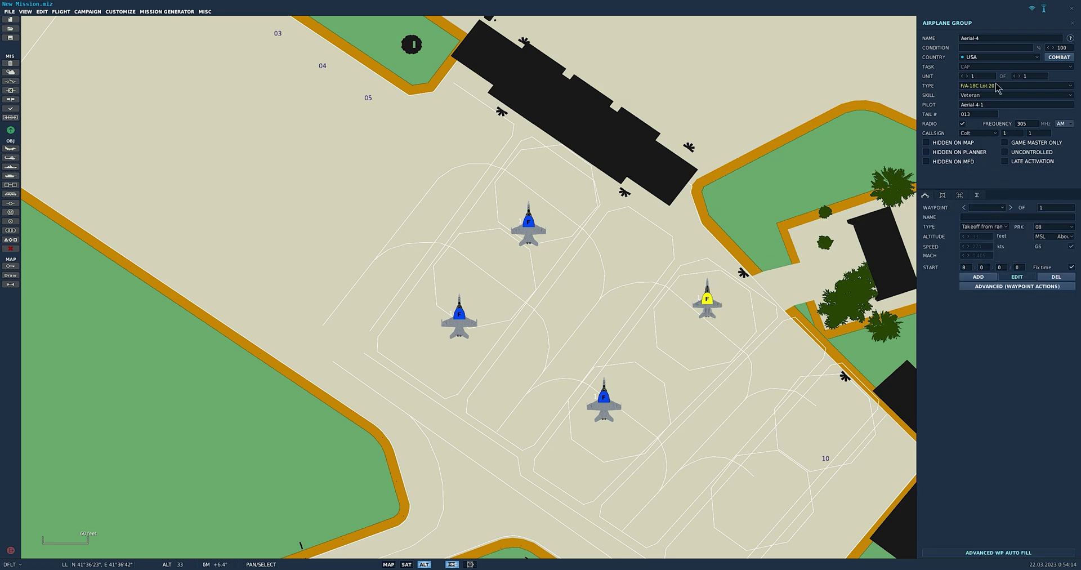
left_click(946, 197)
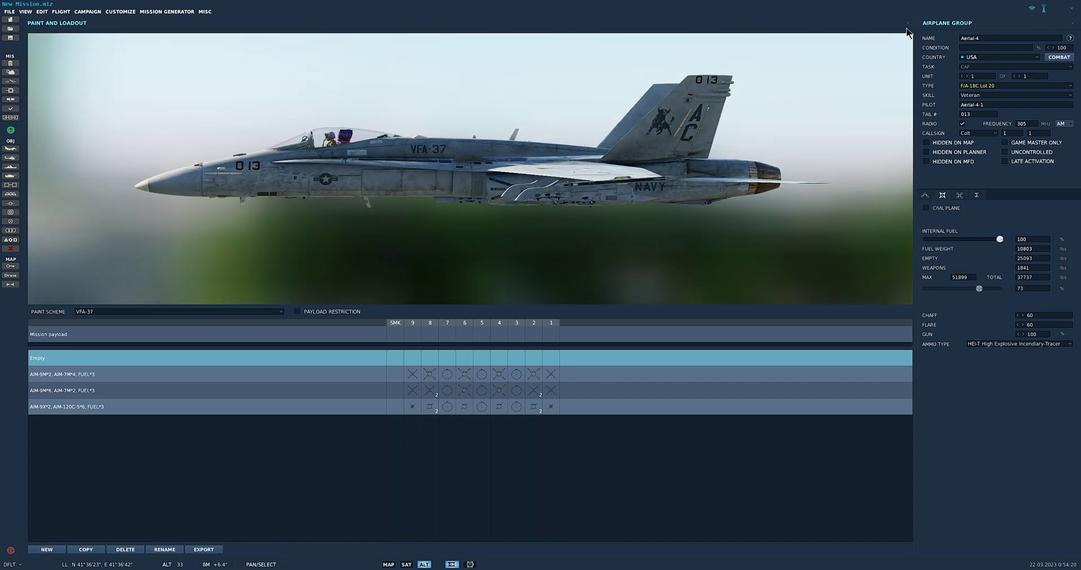
- Open the paint and loadout view of the FA-18E Super Hornet group Aerial-2
left_click(908, 23)
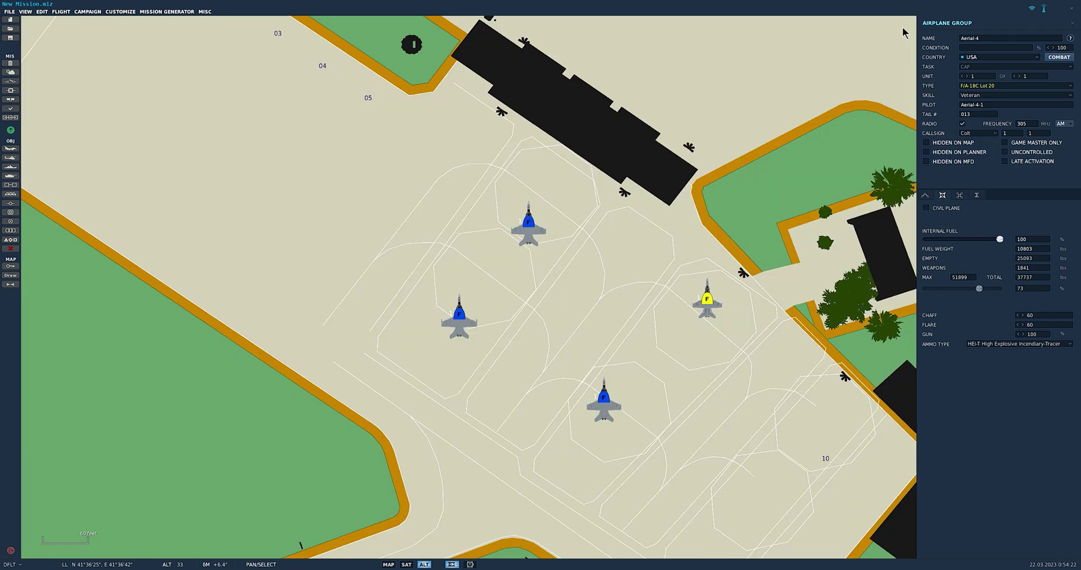
left_click(680, 185)
left_click(529, 227)
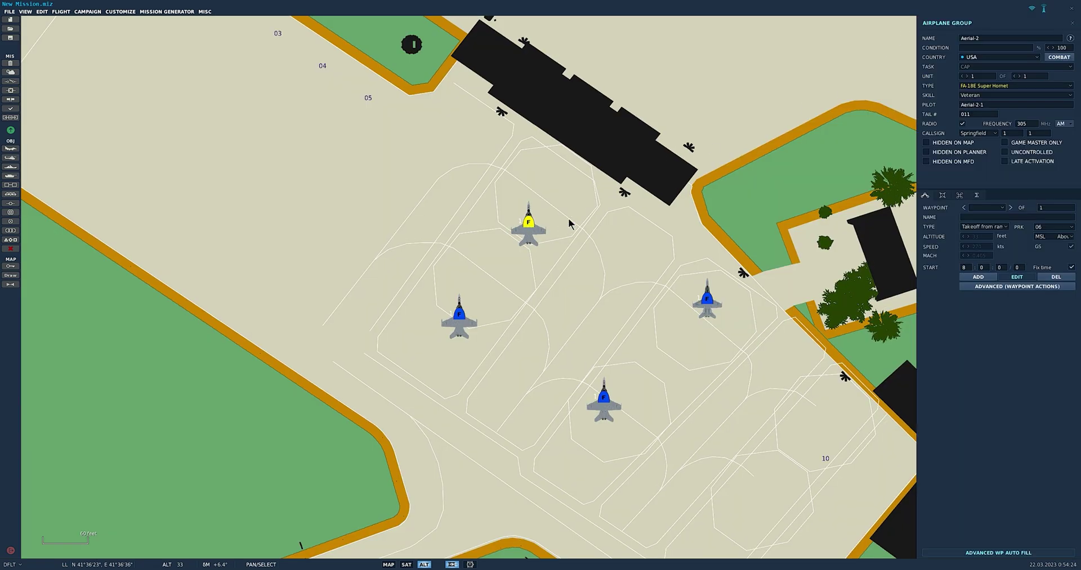
left_click(942, 195)
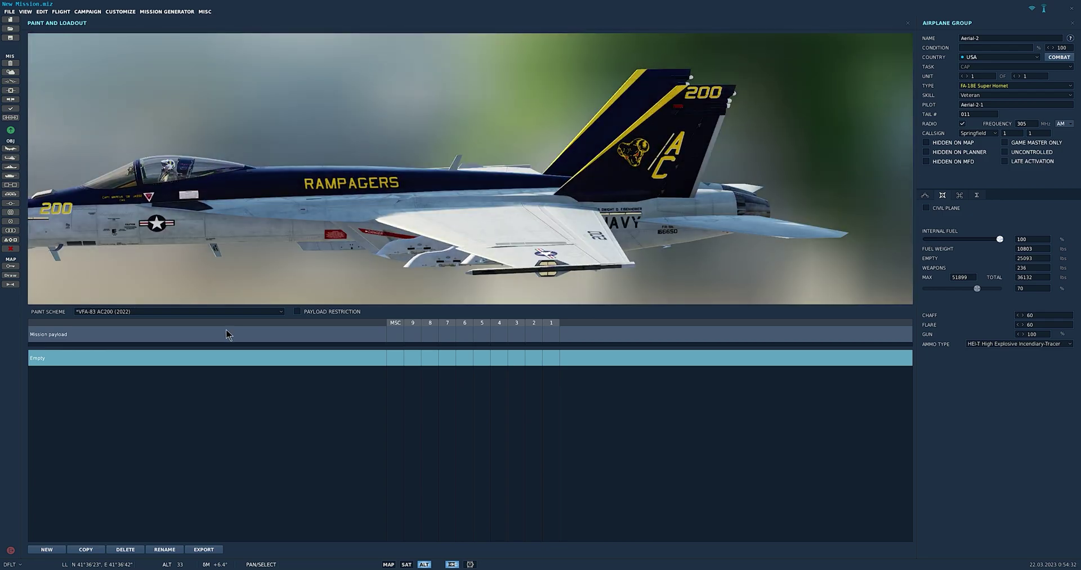
- Cycle the paint scheme through AC203 and AC207, then return to AC200 Rampagers
left_click(238, 312)
left_click(197, 328)
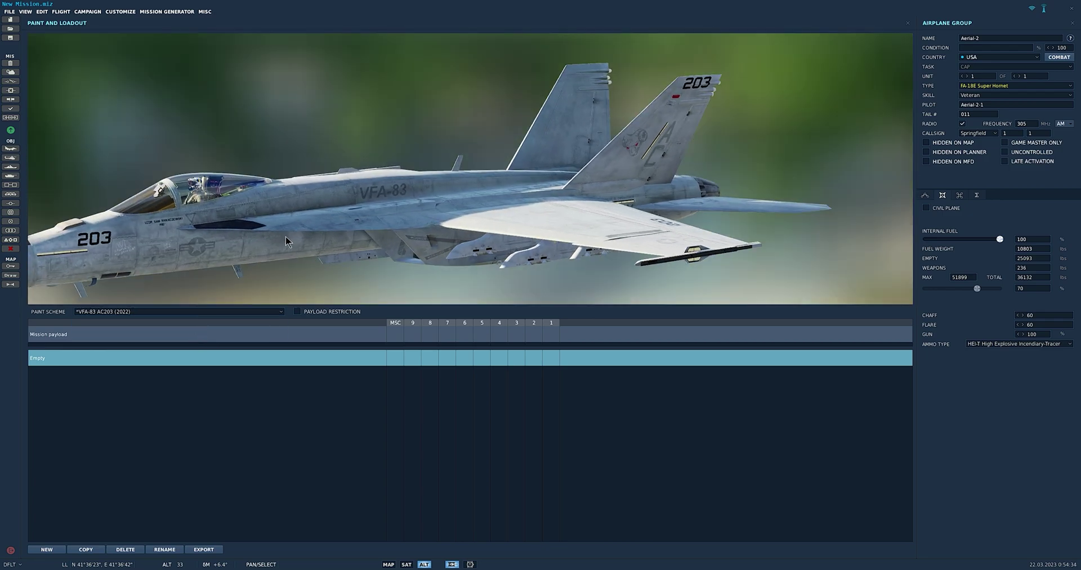
left_click(200, 312)
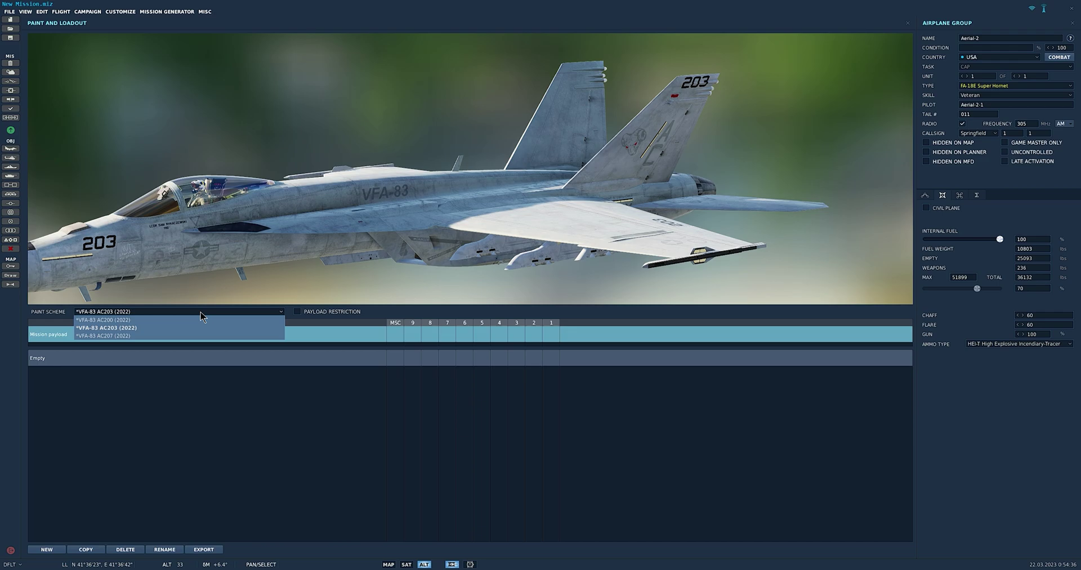
left_click(196, 336)
left_click(197, 311)
left_click(181, 320)
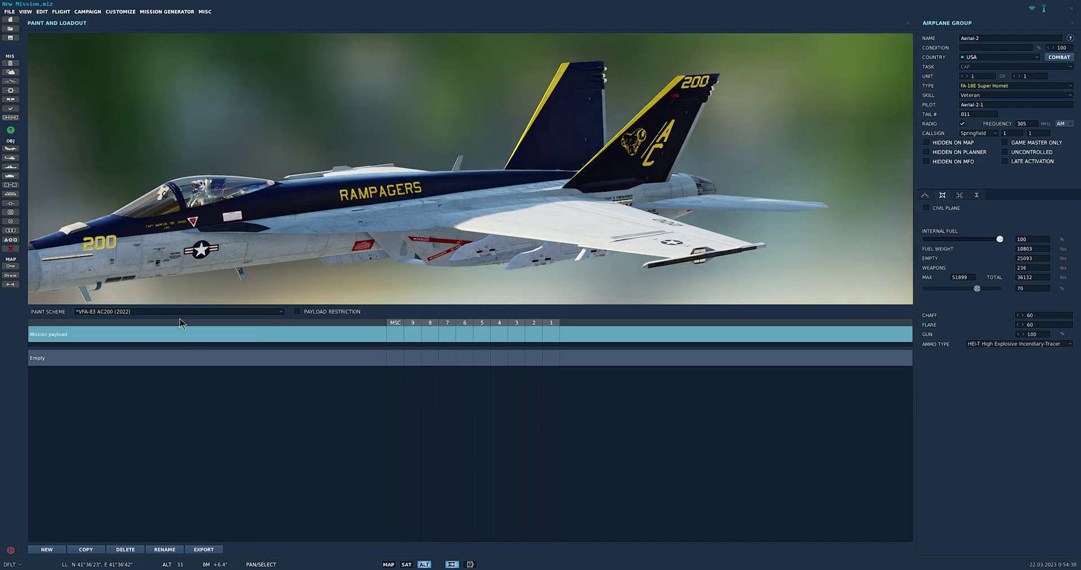